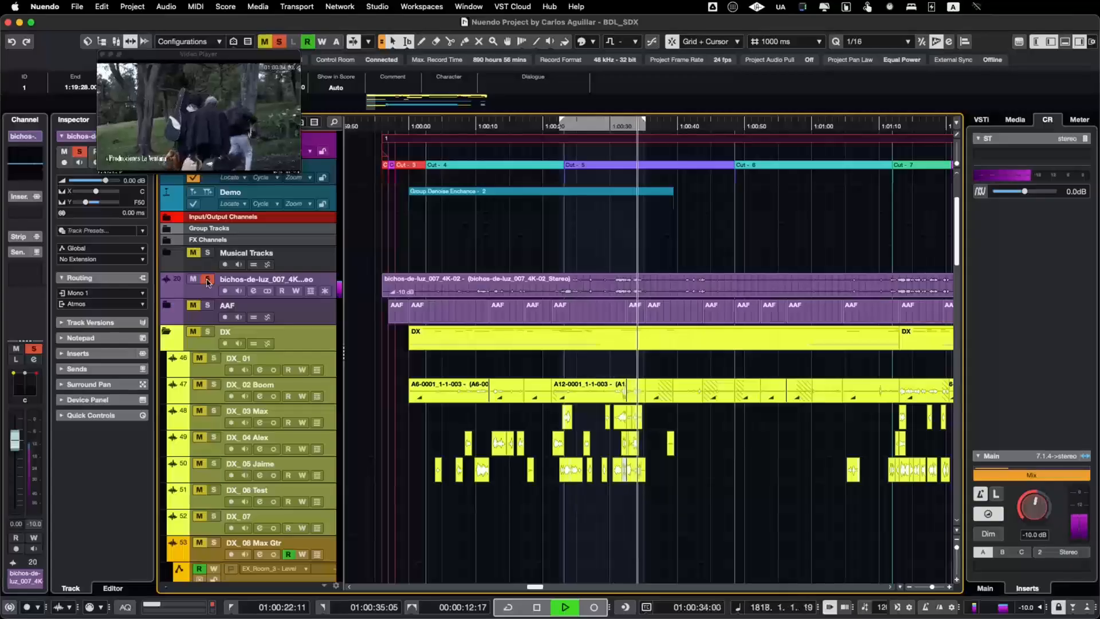
Step: Play the sequence and toggle solo on the bichos-de-luz reference audio track to compare the sound
key("space")
left_click(207, 283)
key("space")
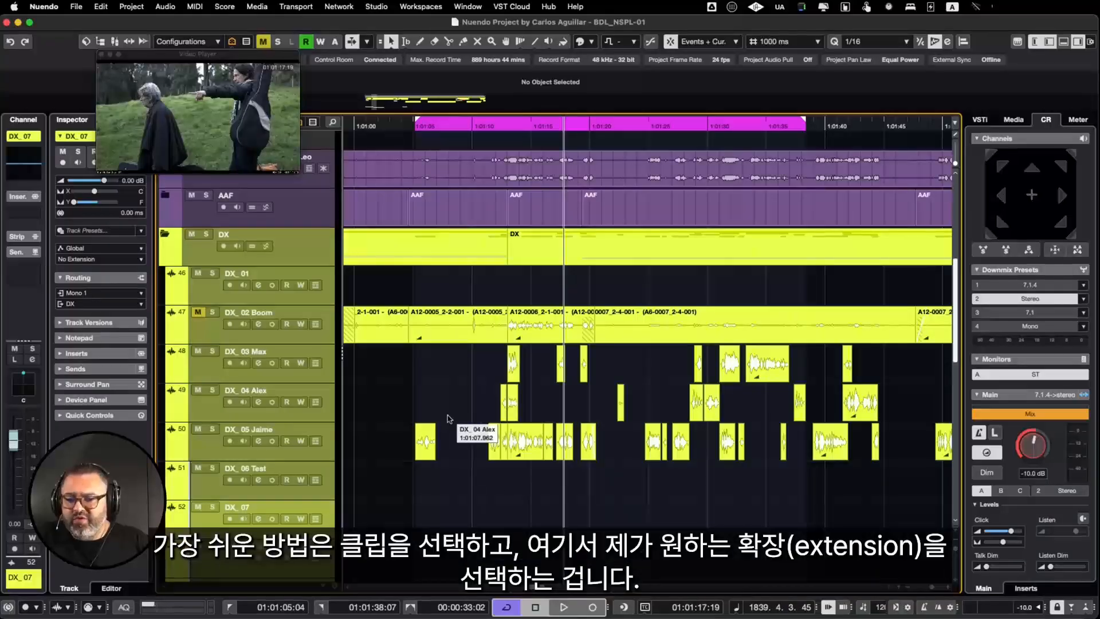
Step: Apply the SpectraLayers extension to the first clip on the DX_05 track and close its editor
left_click_drag(442, 412, 402, 503)
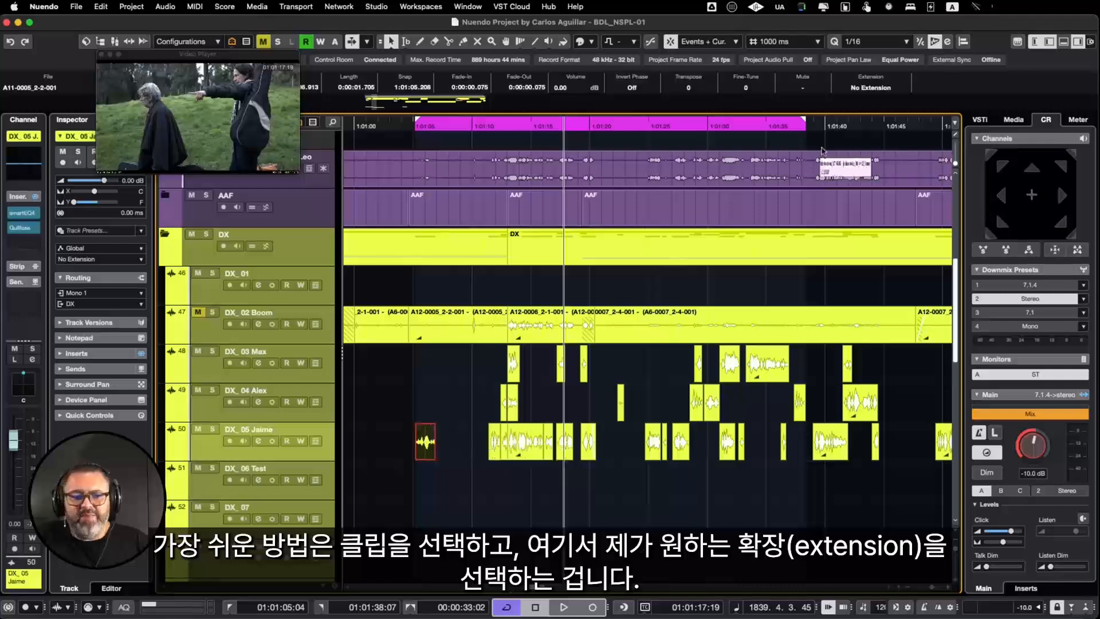
left_click(877, 89)
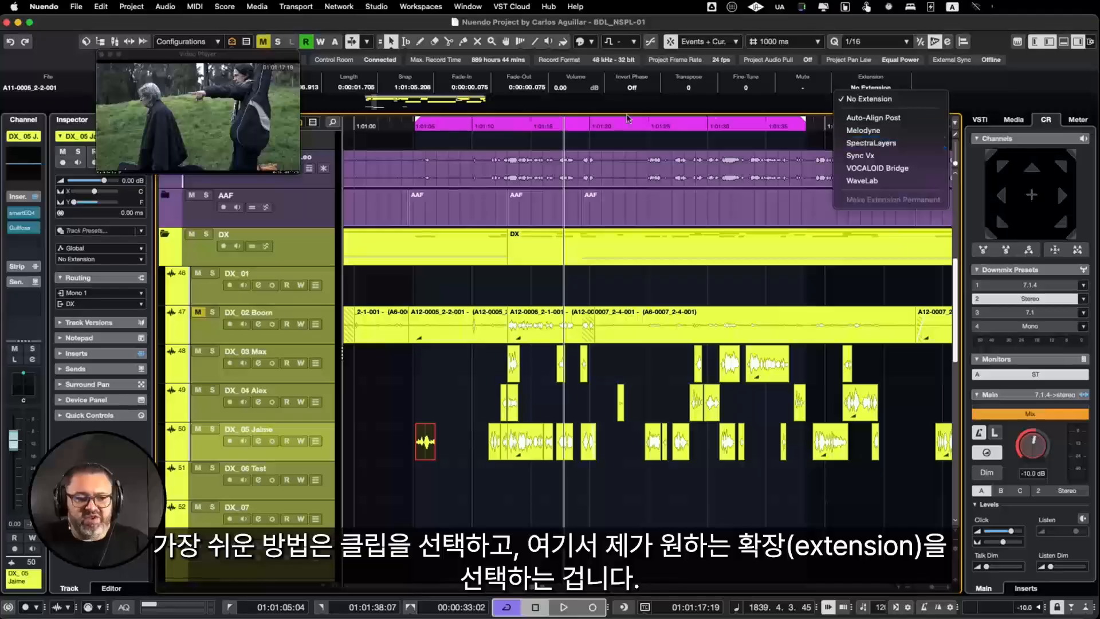
left_click(166, 8)
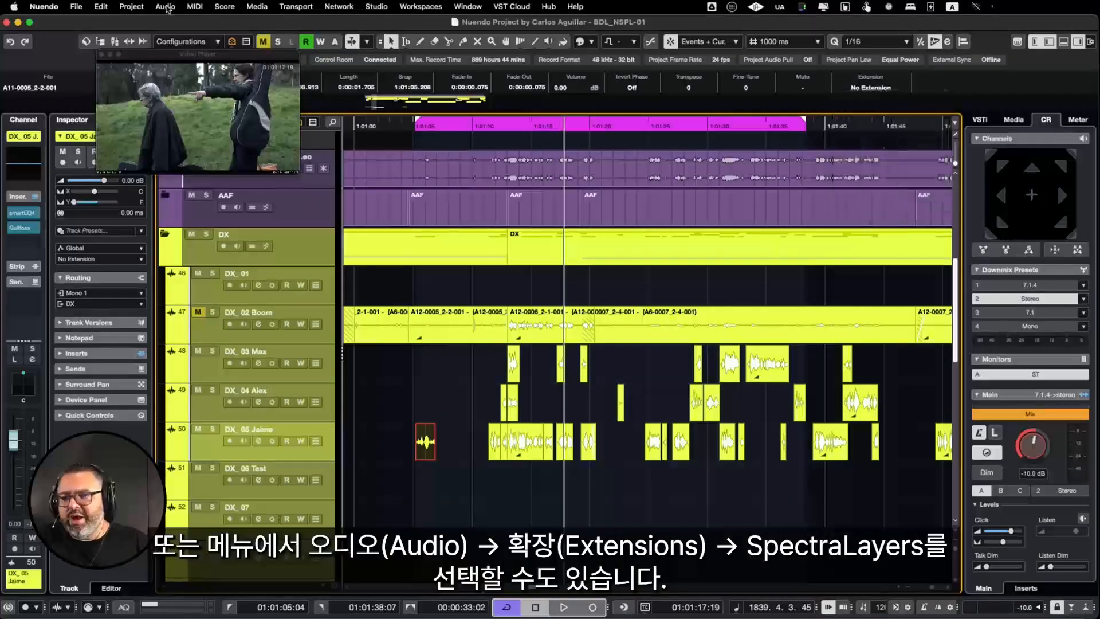
left_click(166, 8)
mouse_move(321, 396)
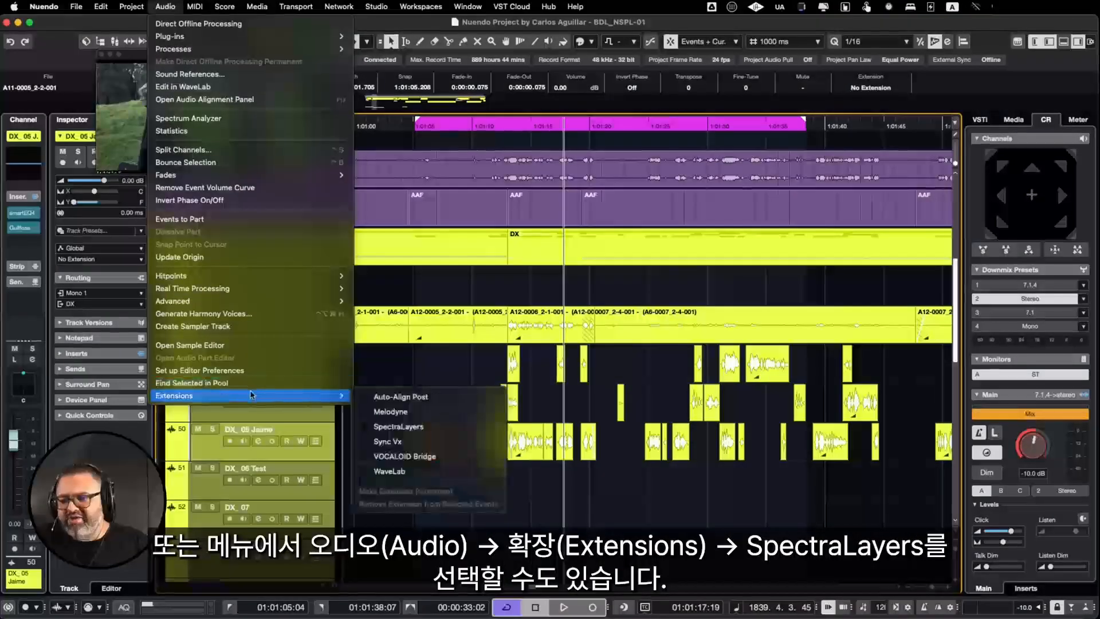
left_click(422, 427)
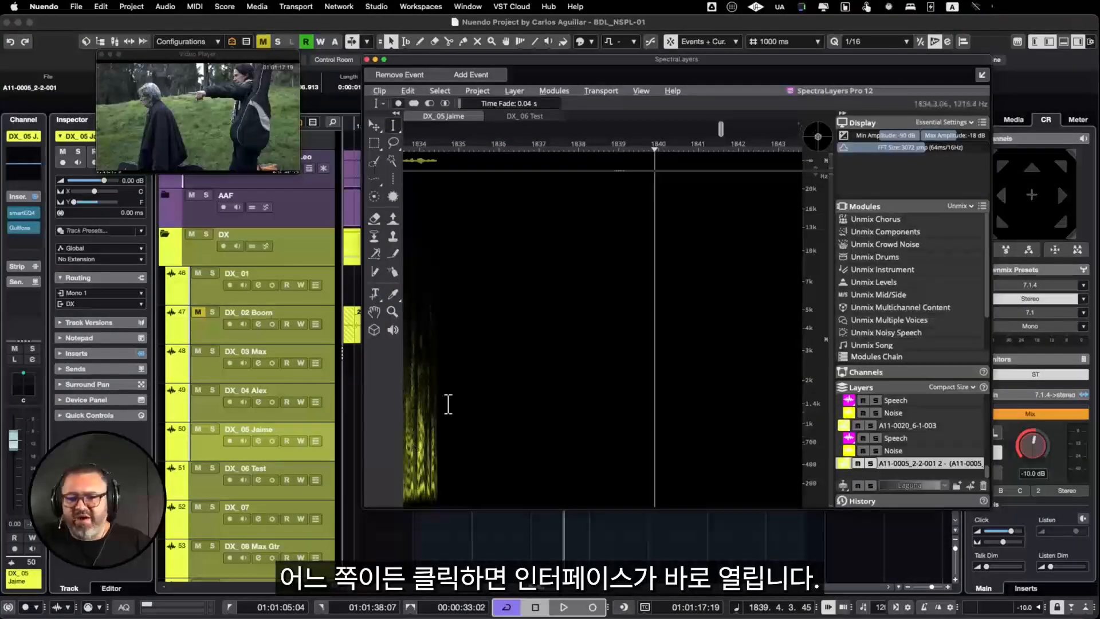
left_click(368, 59)
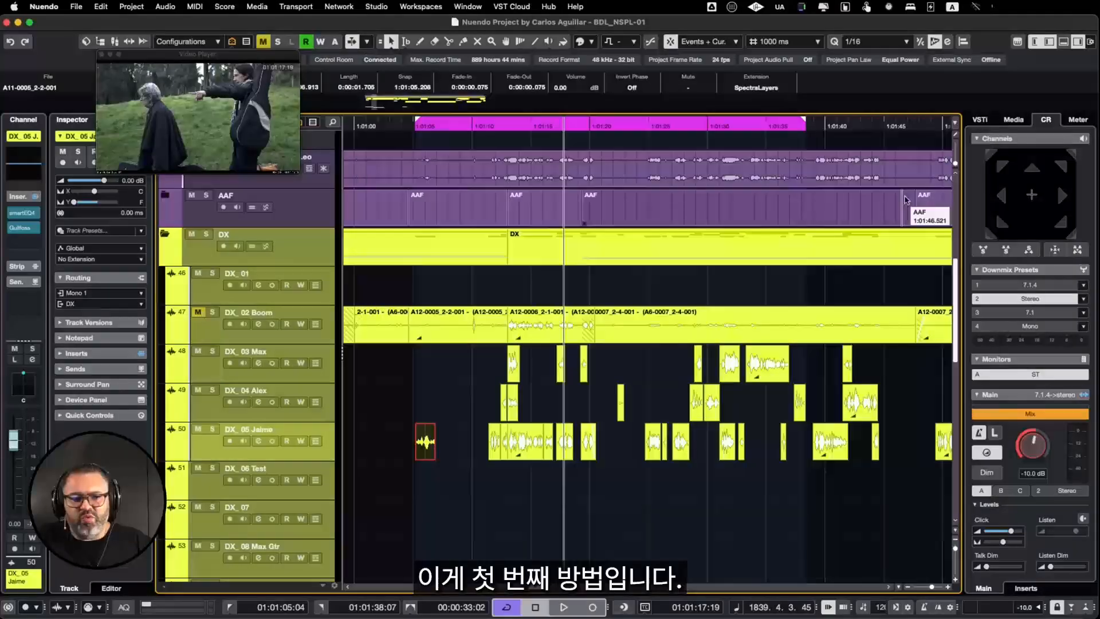
Step: Remove the SpectraLayers extension from the selected clip on the DX_05 track
left_click(754, 84)
left_click(759, 87)
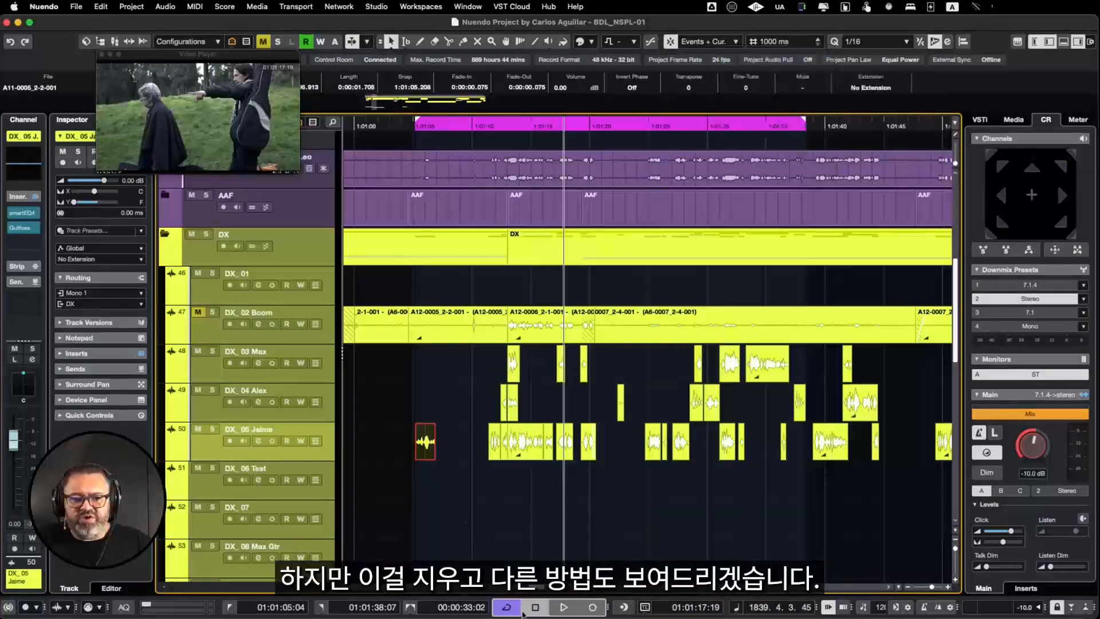
Step: Set the DX_01 track's extension to SpectraLayers and copy the first DX_05 clip onto that track
left_click(247, 279)
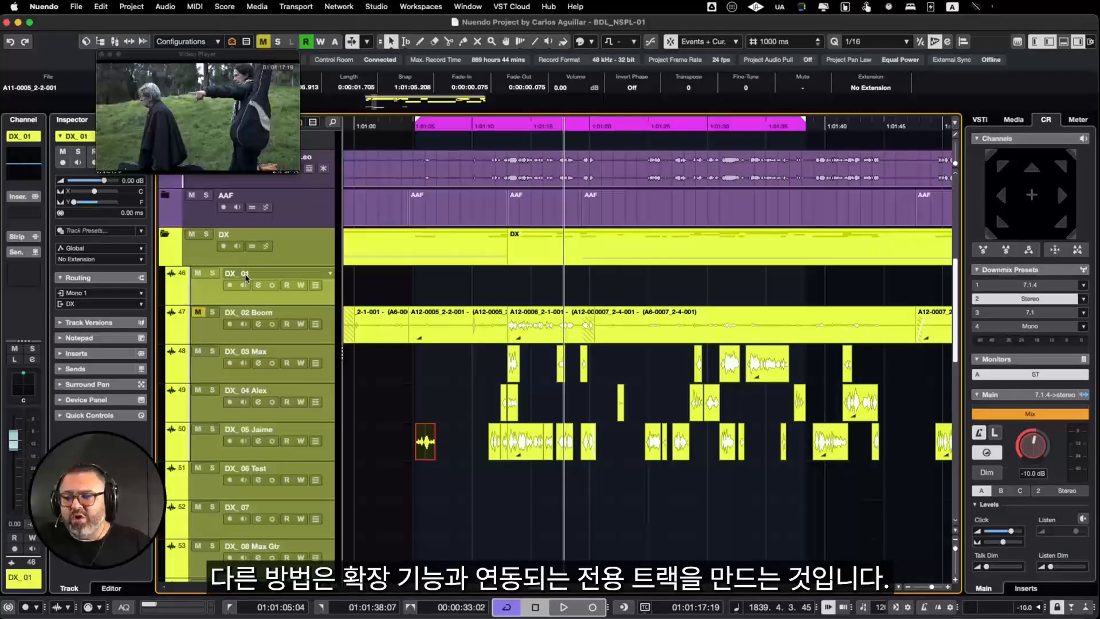
left_click(84, 261)
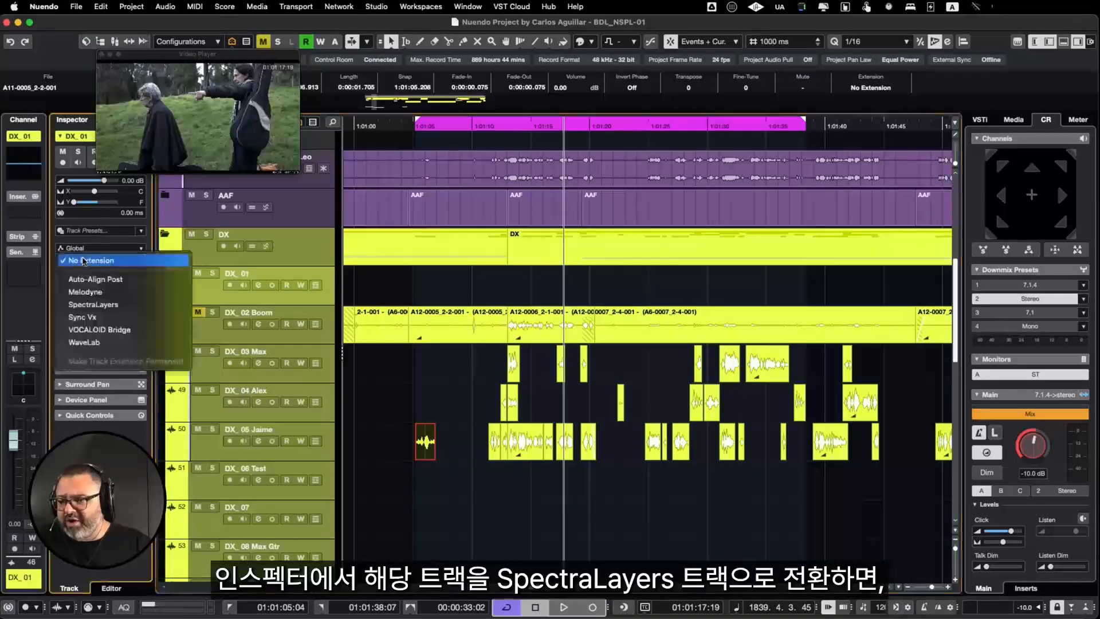
left_click(99, 304)
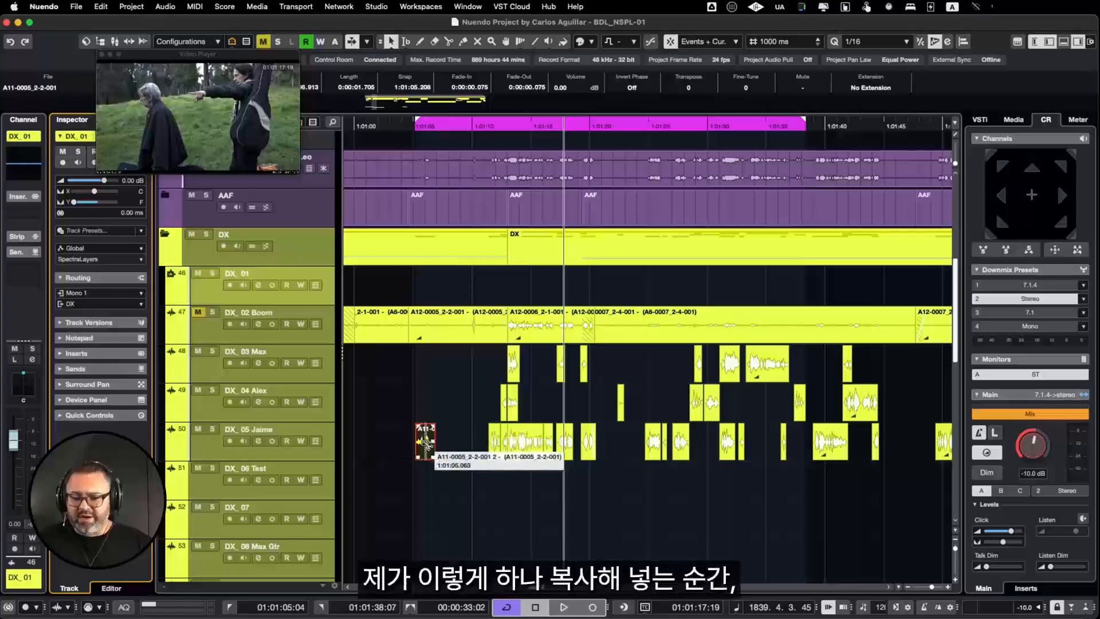
left_click_drag(426, 441, 424, 293)
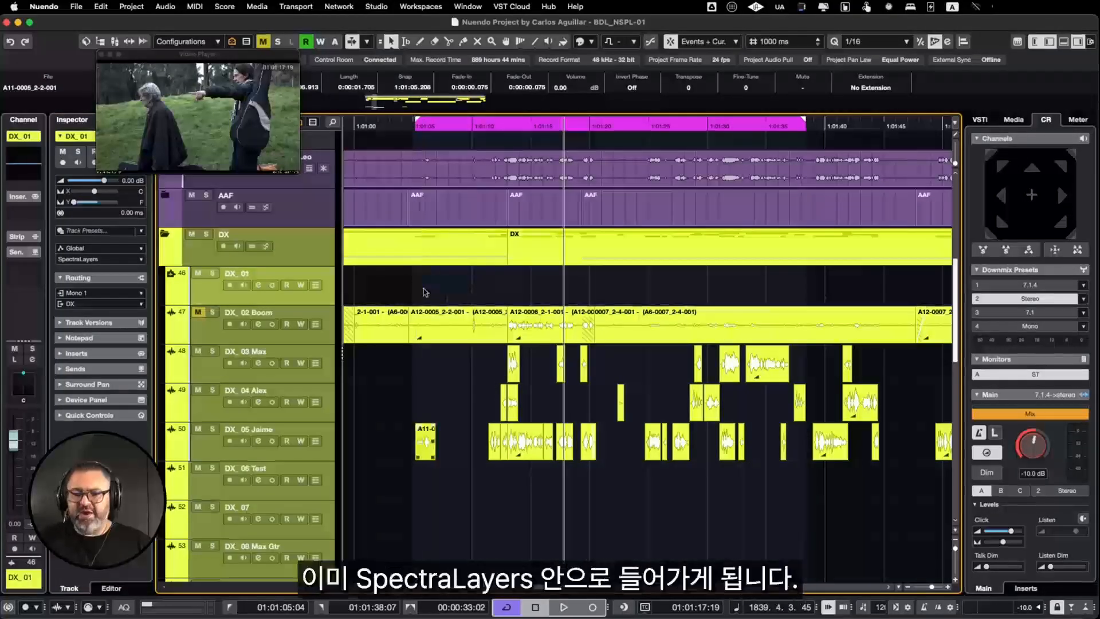
scroll(425, 295, "up", 3)
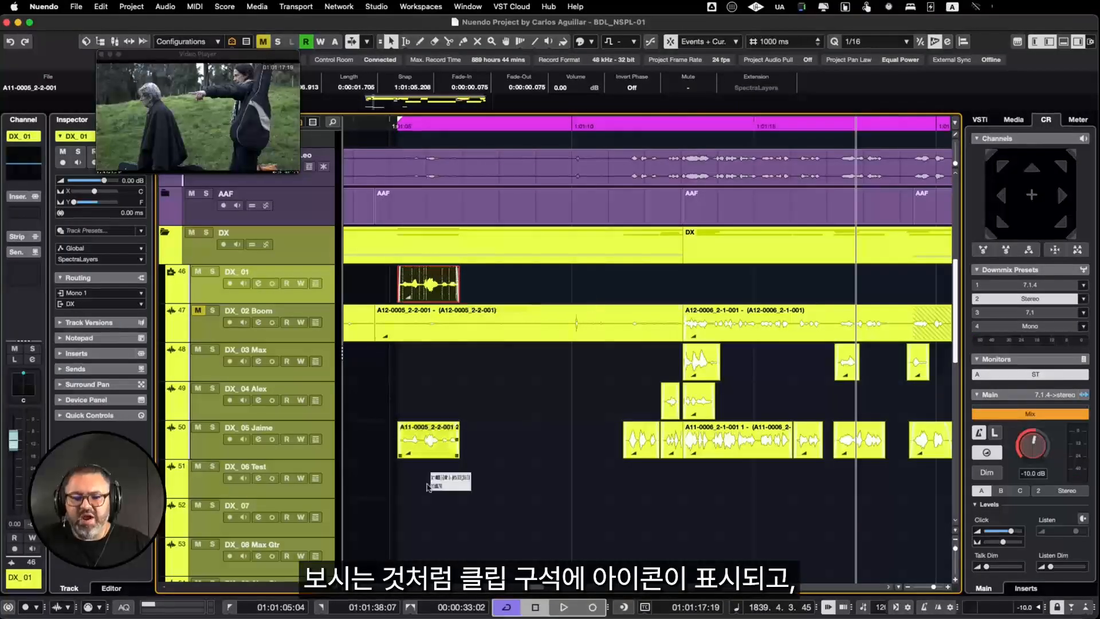
Step: Assign the SpectraLayers extension to the original DX_05 clip and close the spectral editor
left_click(435, 438)
left_click(877, 91)
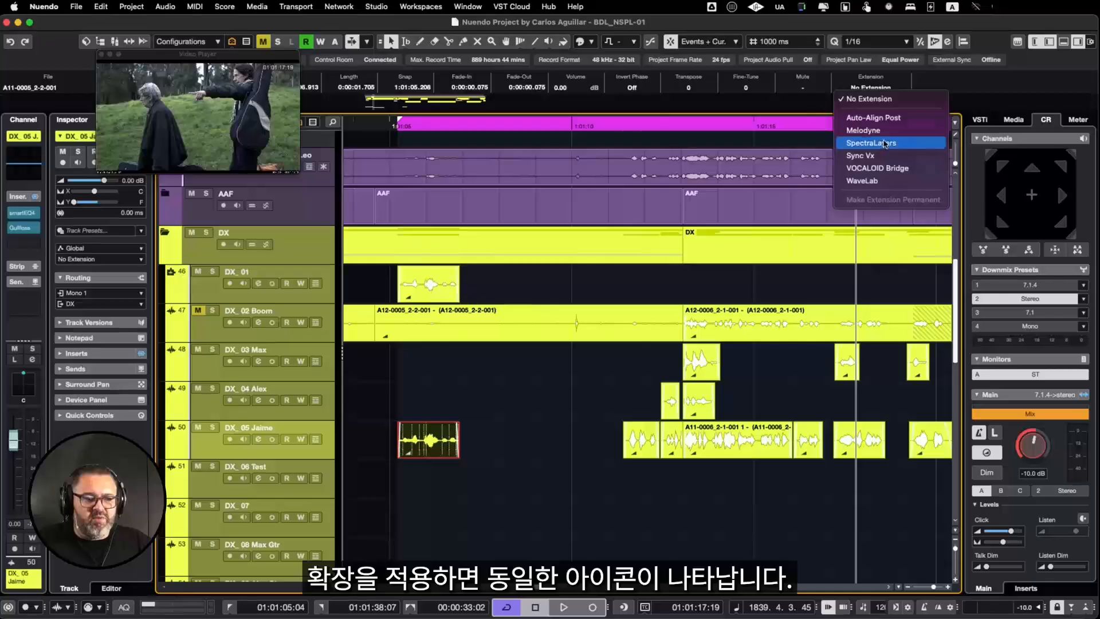
left_click(885, 143)
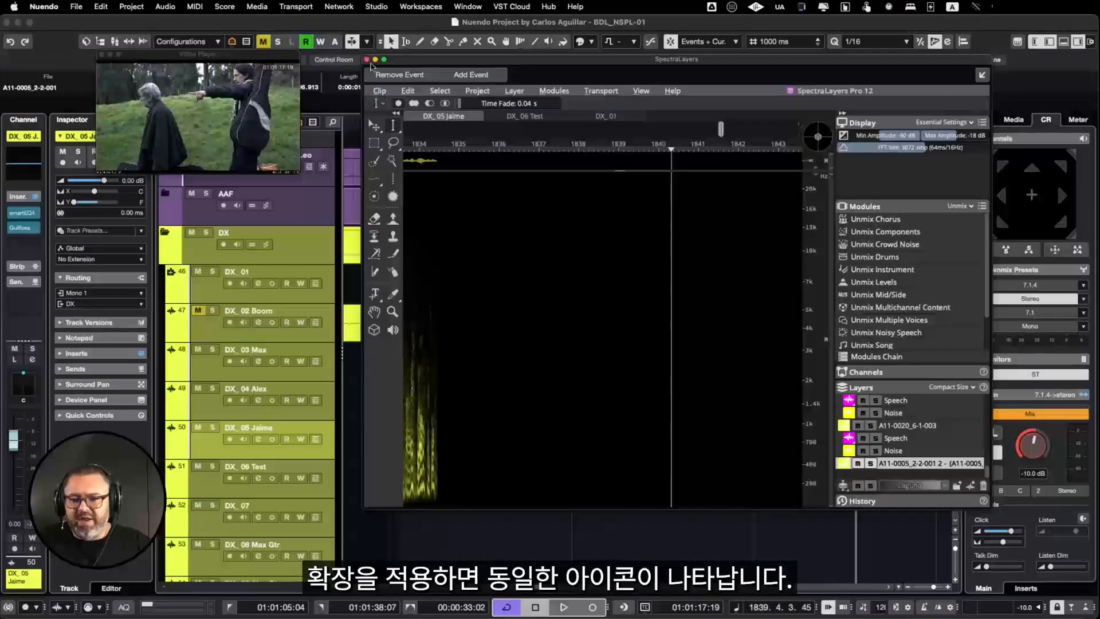
left_click(367, 59)
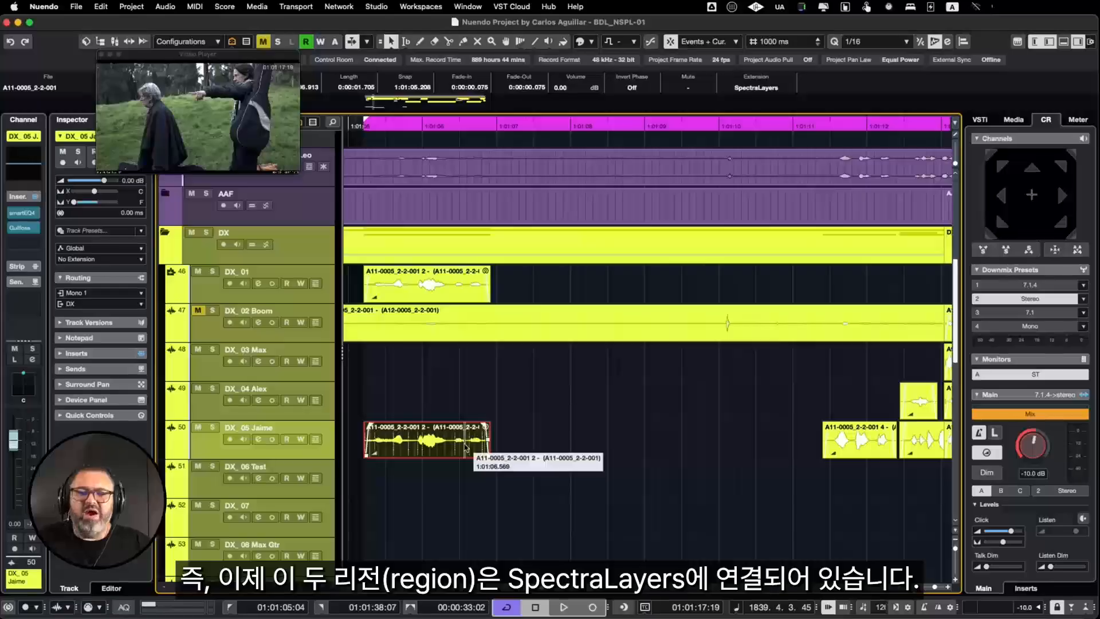
Step: Reset the DX_05 clip's extension to No Extension
left_click(771, 90)
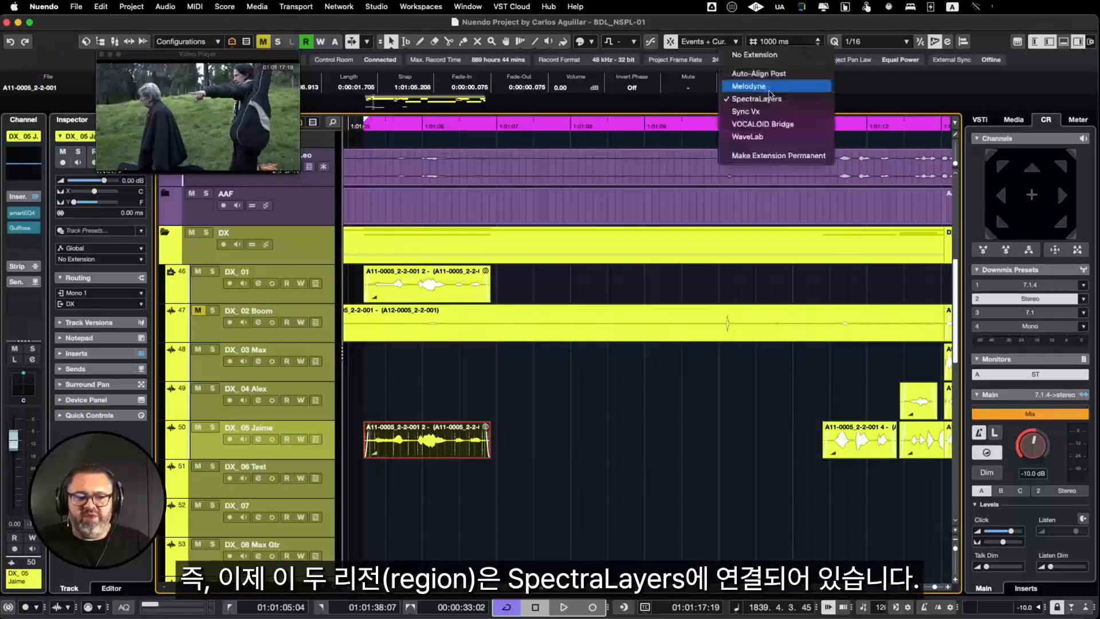
left_click(752, 77)
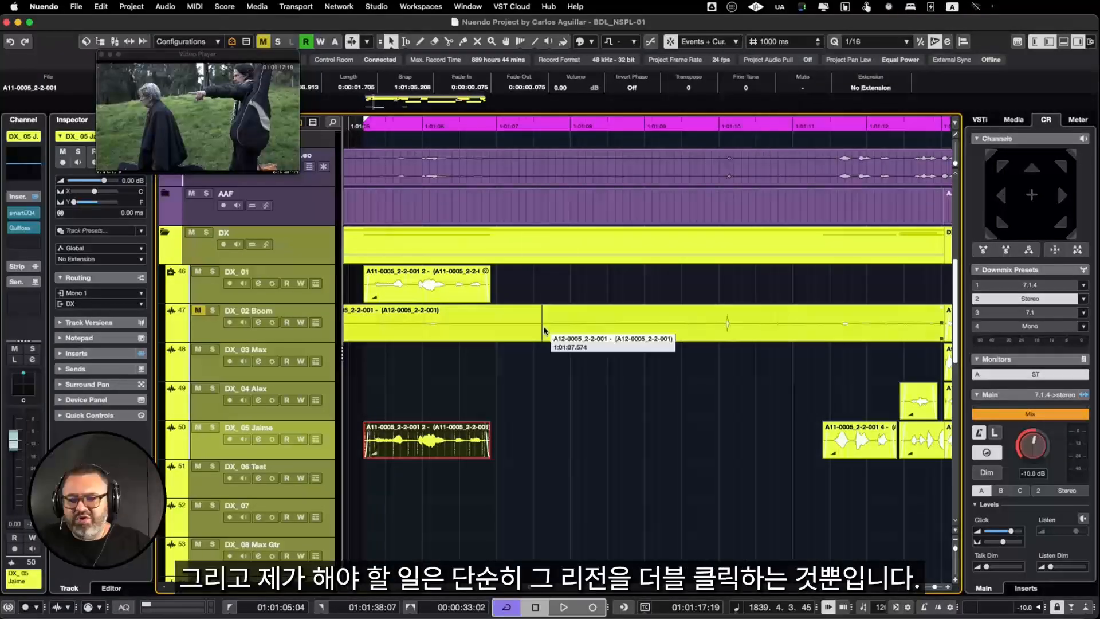
Step: Open the copied clip on the DX_01 track in SpectraLayers, play it briefly and close the editor
left_click(457, 284)
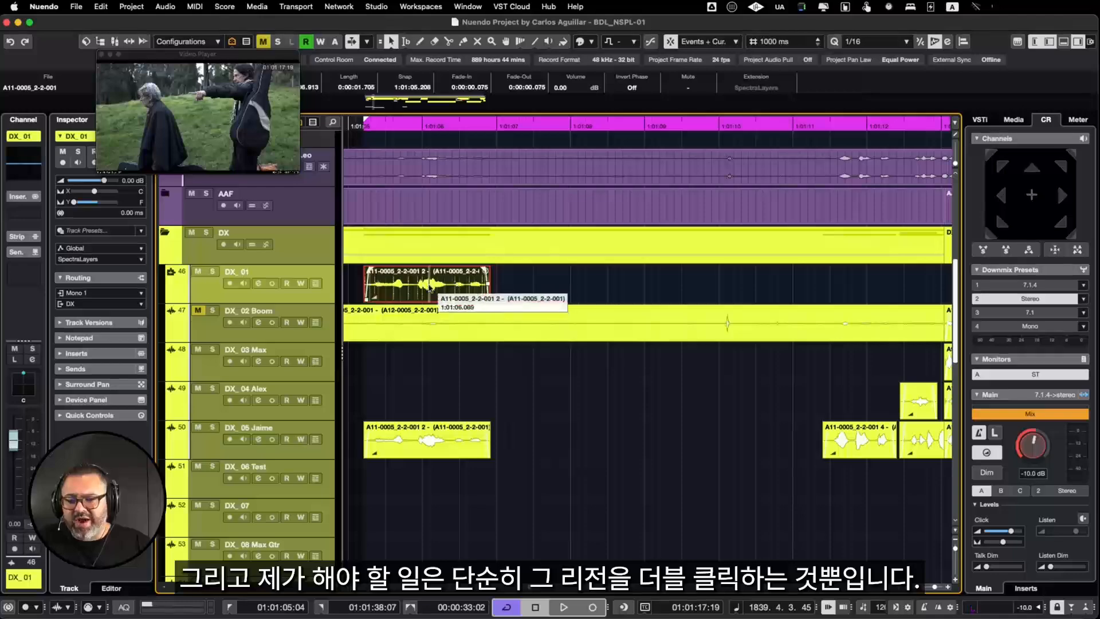
double_click(431, 285)
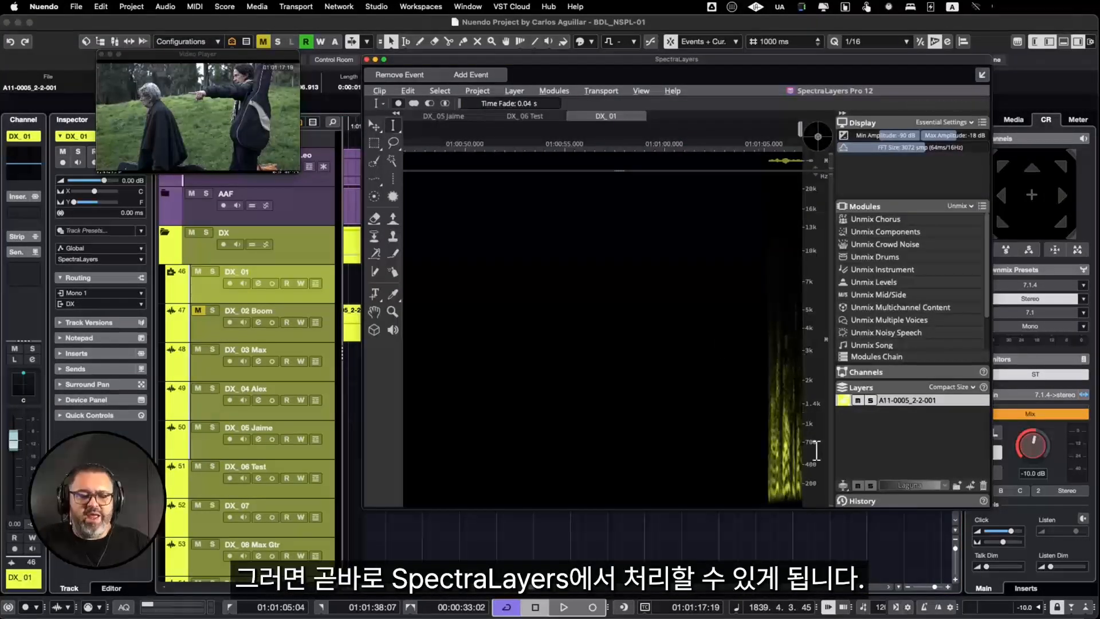
key("space")
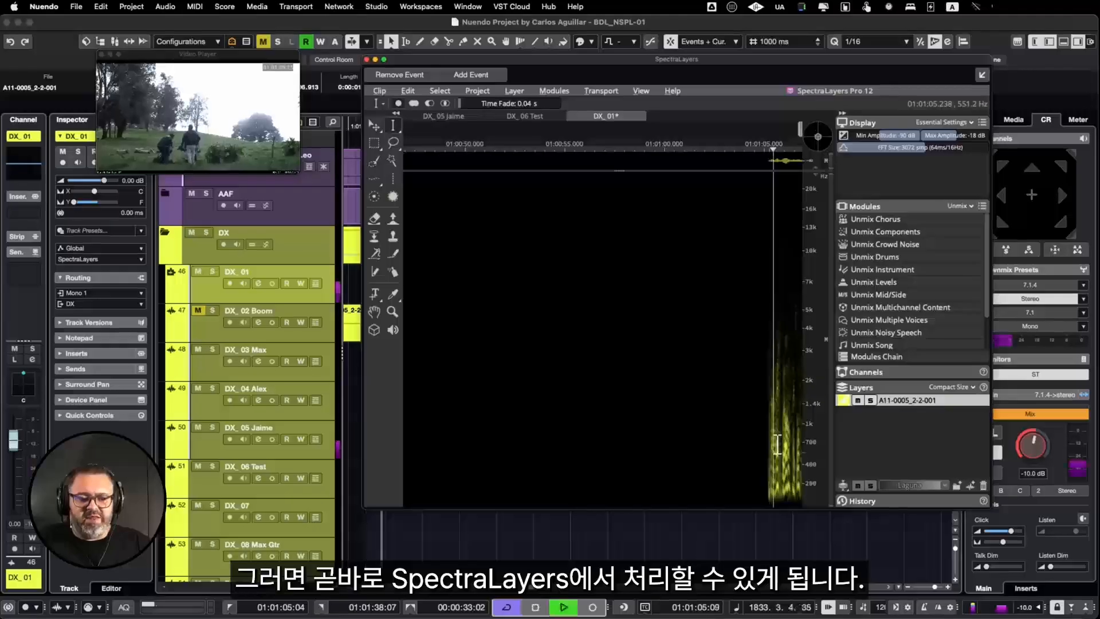
key("space")
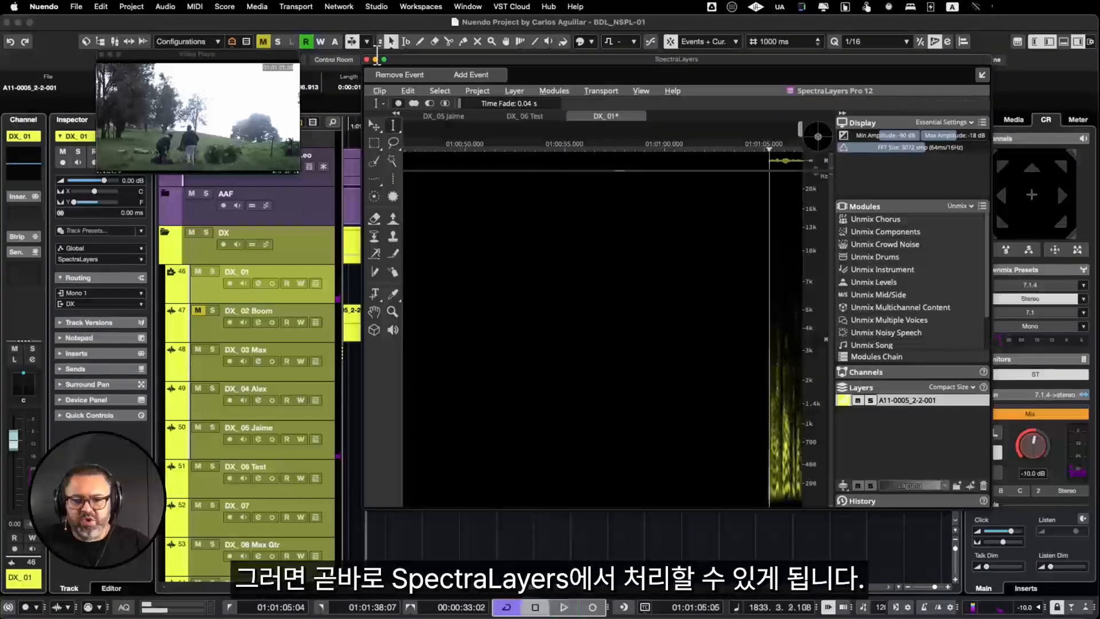
left_click(367, 60)
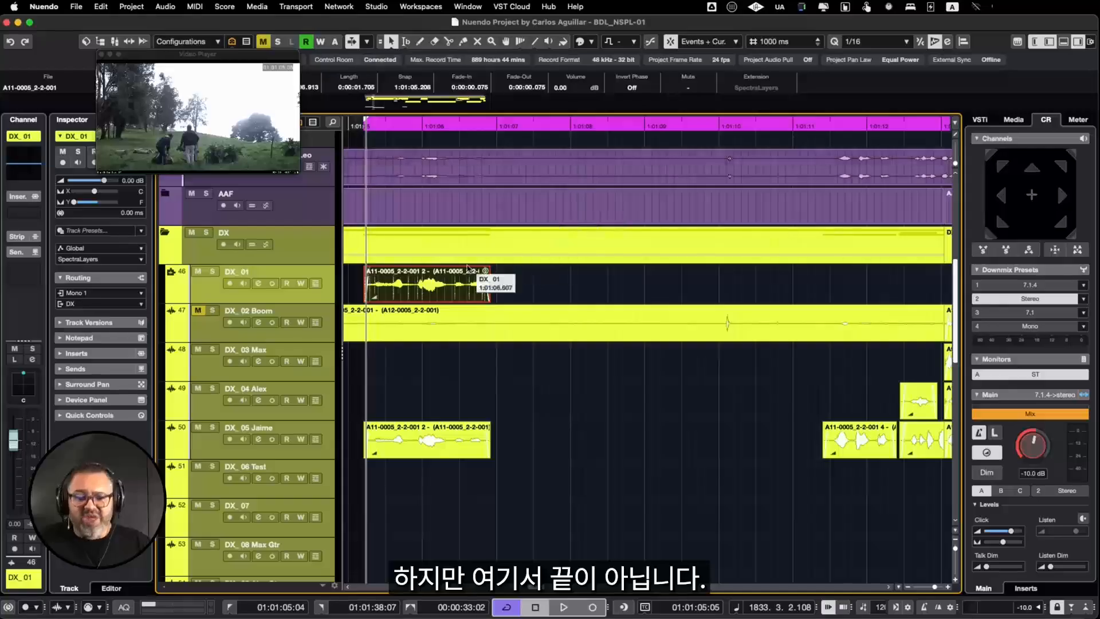
Step: Delete the copied clip from DX_01 and set that track back to No Extension
key("Delete")
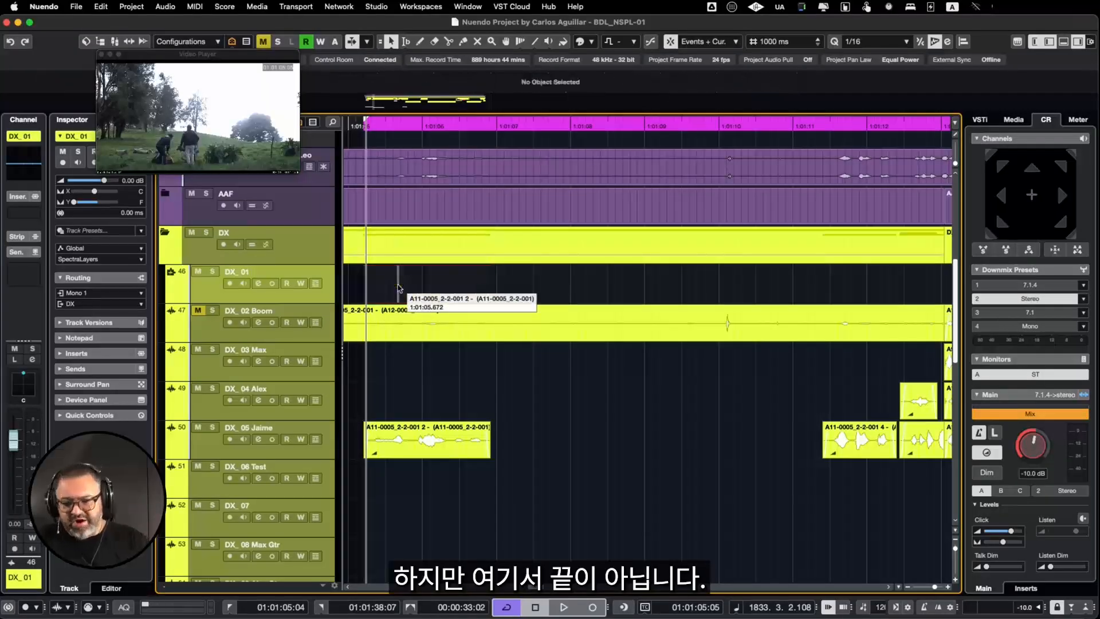
left_click(95, 260)
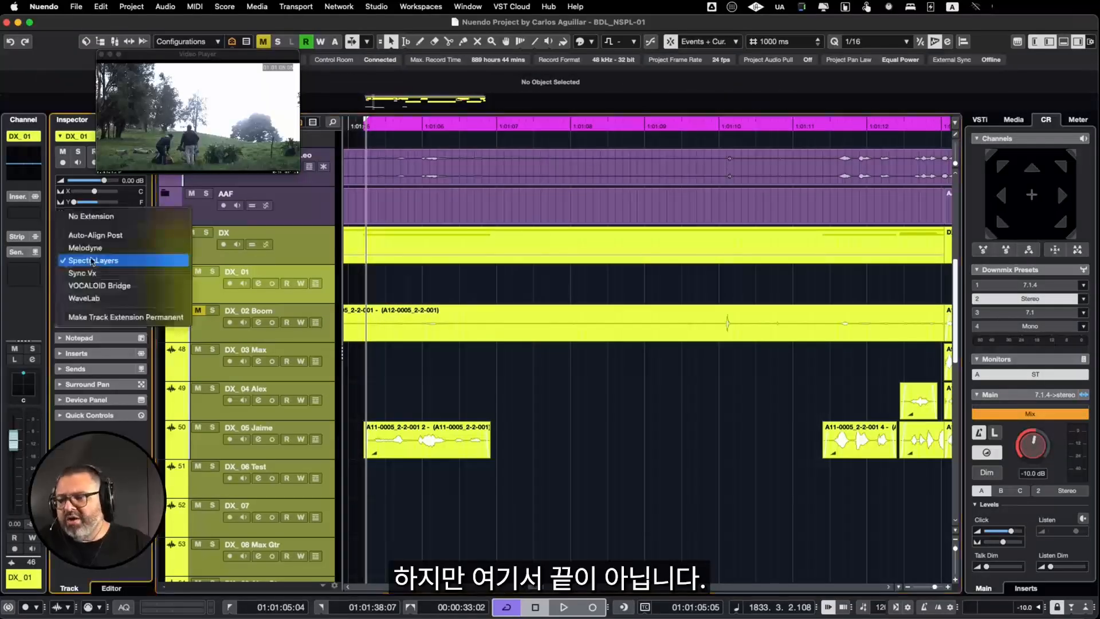
left_click(98, 221)
Step: Select the group of dialogue clips across tracks DX_03, DX_04 and DX_05 and apply the SpectraLayers extension to all of them
scroll(600, 458, "down", 5)
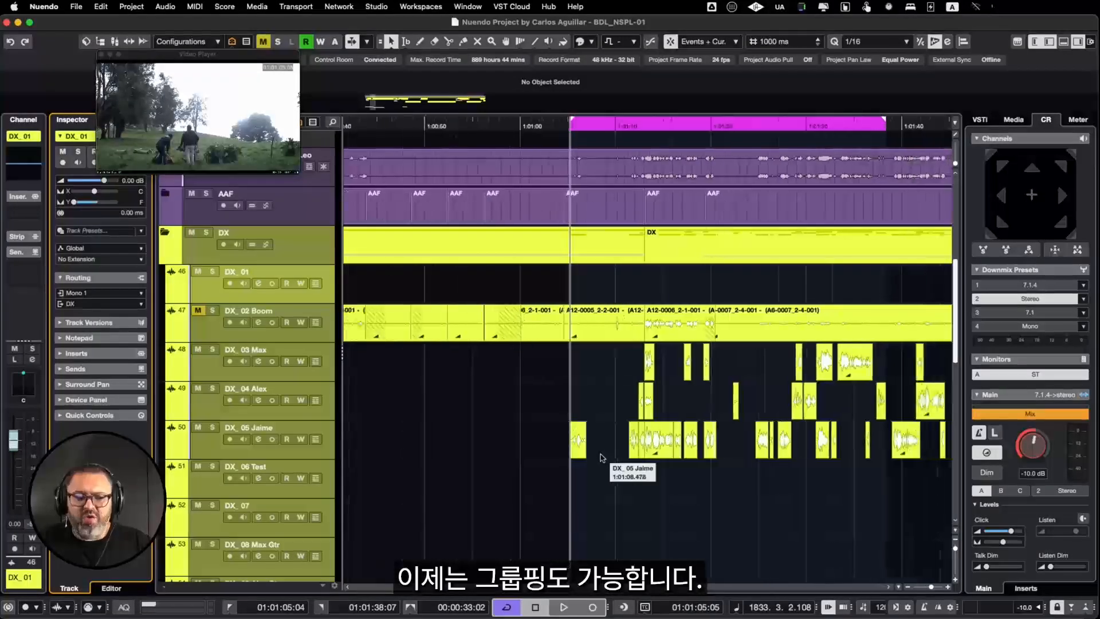
scroll(601, 458, "right", 4)
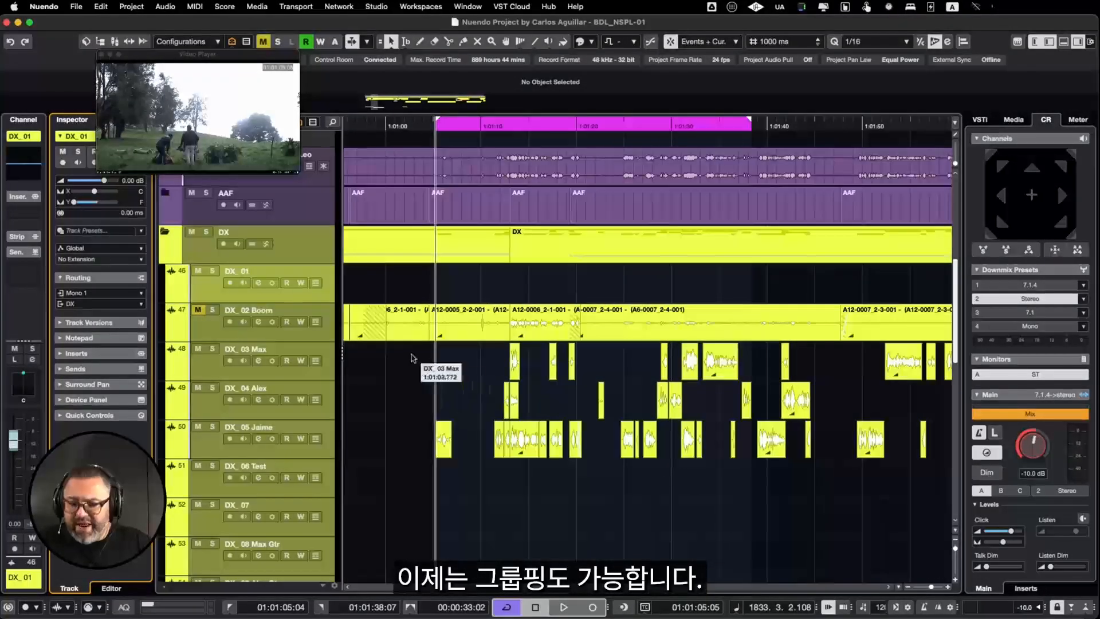
left_click_drag(412, 355, 831, 456)
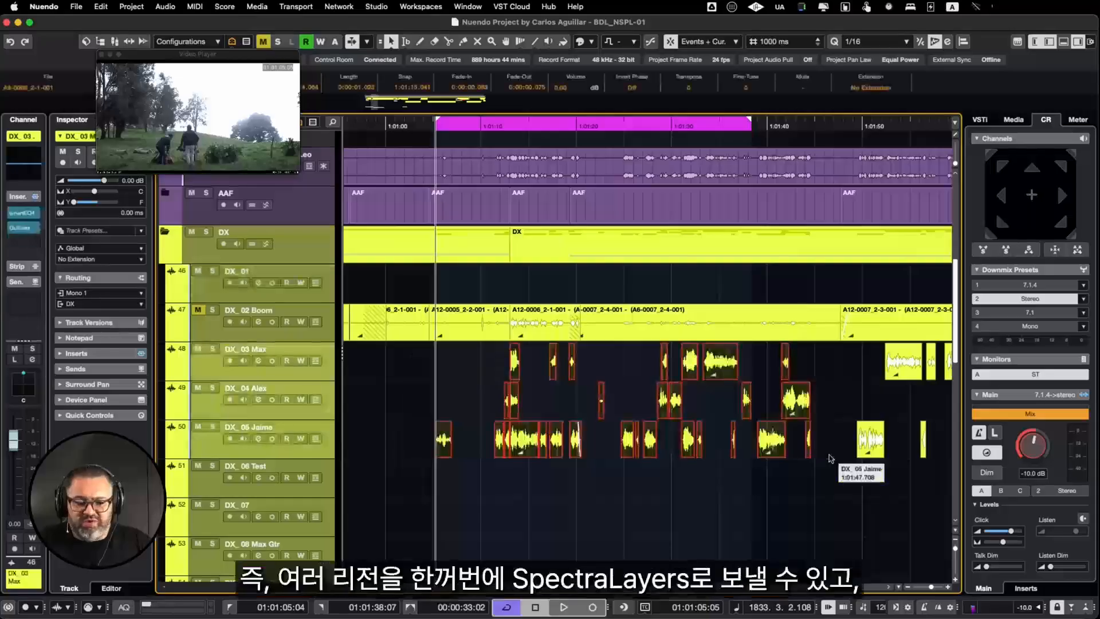
left_click(868, 90)
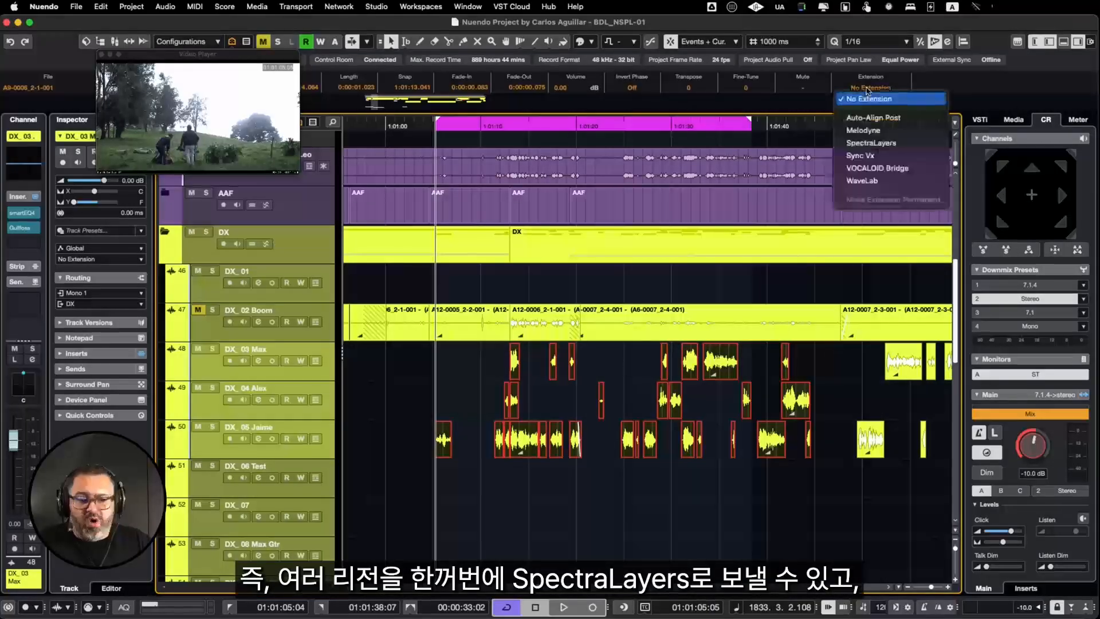
left_click(872, 143)
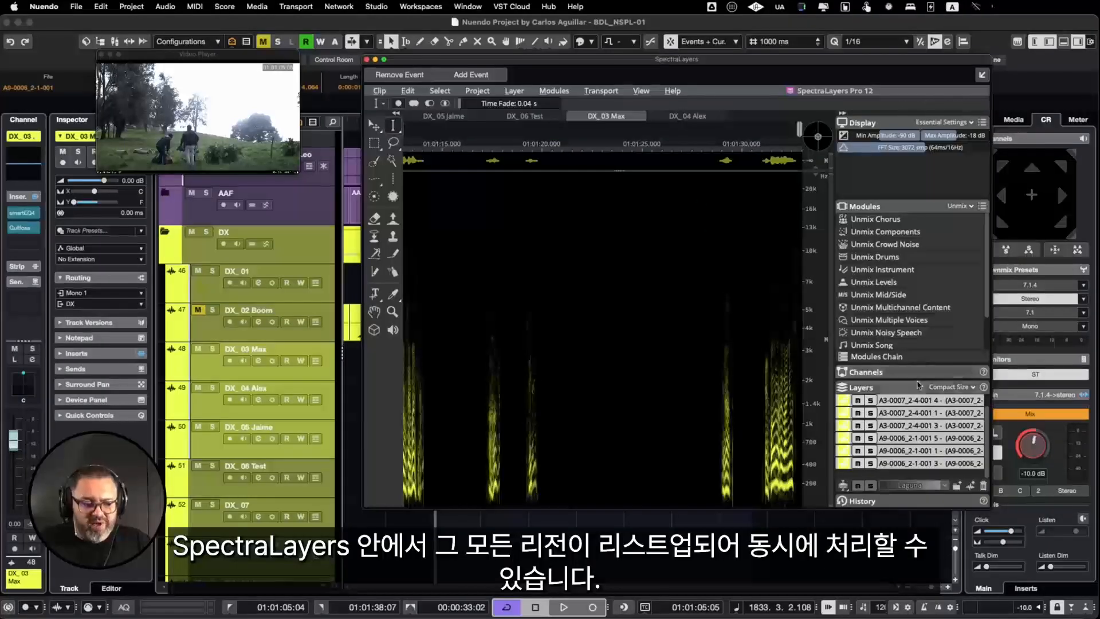
Step: Enlarge the layer list and filter the modules to Restoration, bringing the Voice DeNoise module into view
left_click_drag(917, 379, 863, 318)
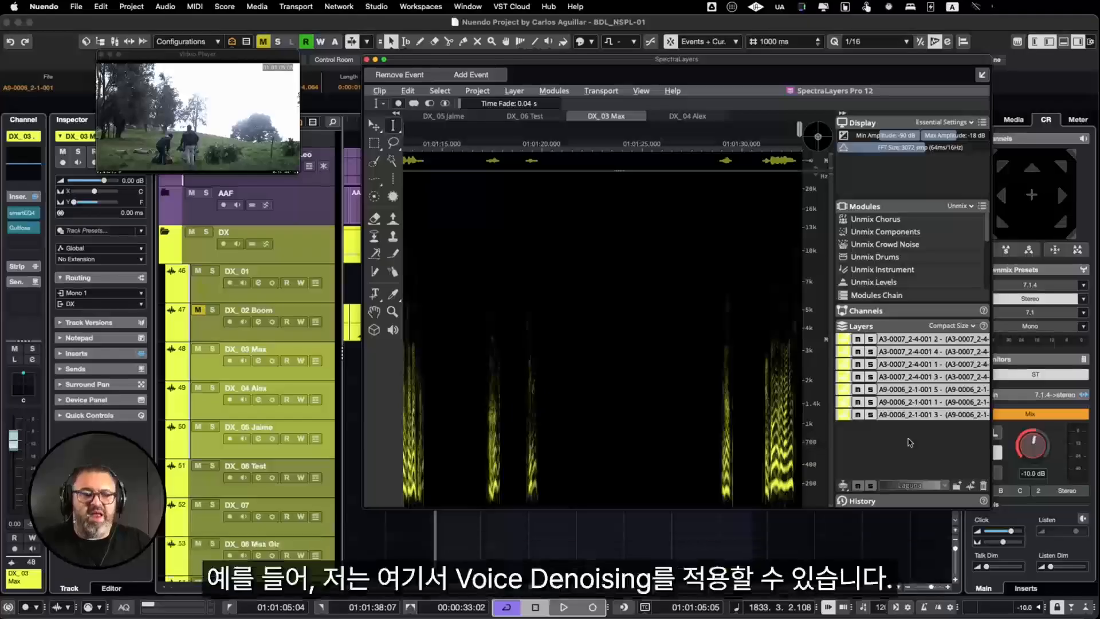
scroll(911, 271, "down", 5)
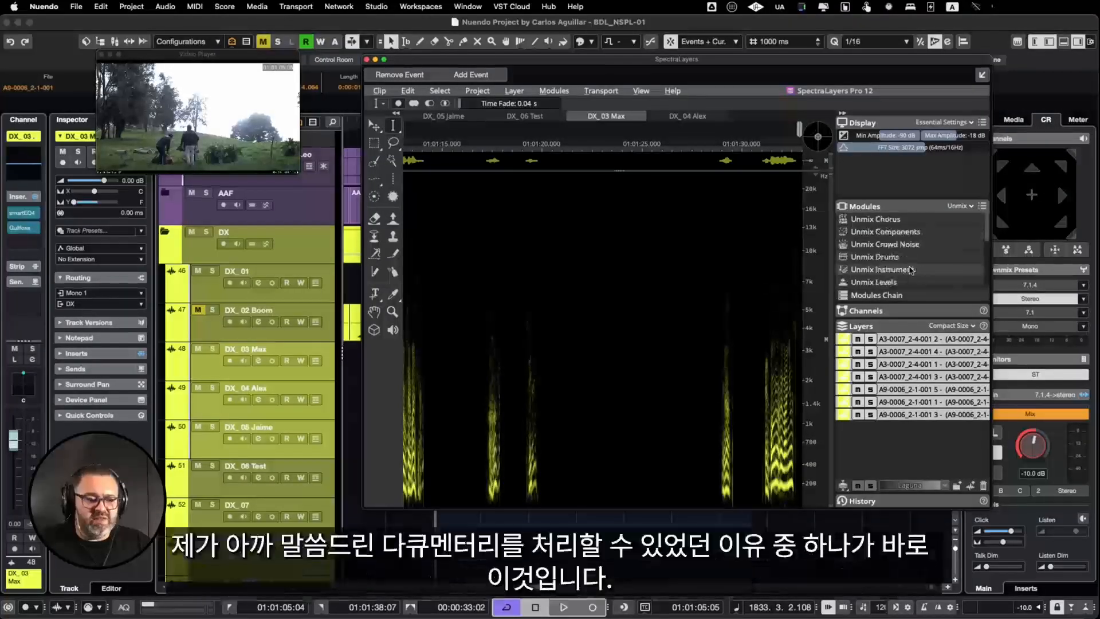
scroll(910, 270, "up", 5)
left_click(962, 210)
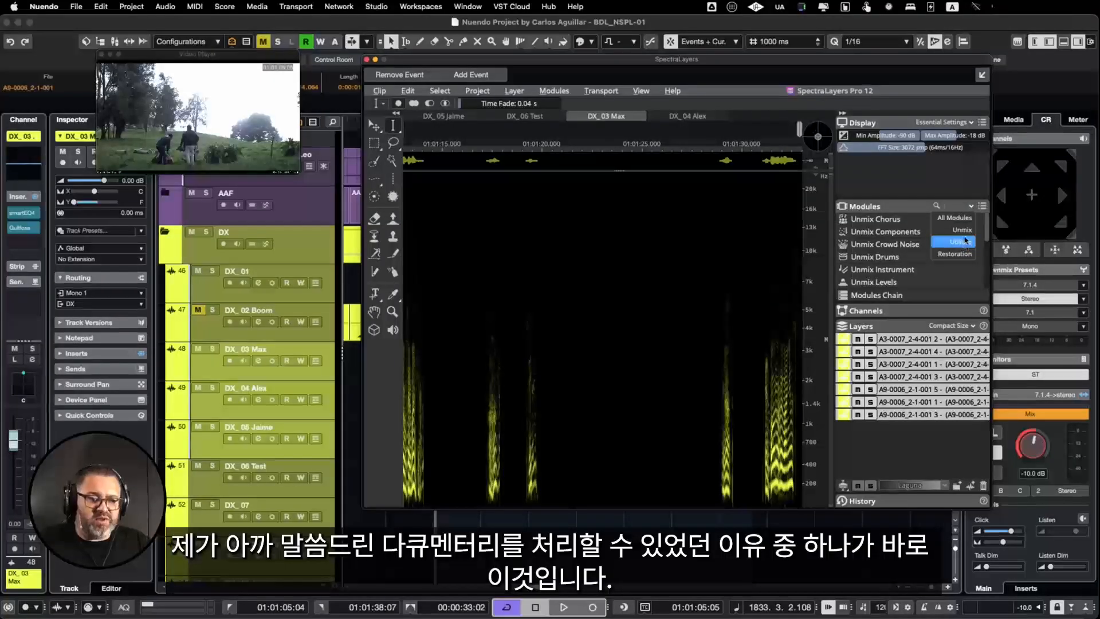
left_click(955, 255)
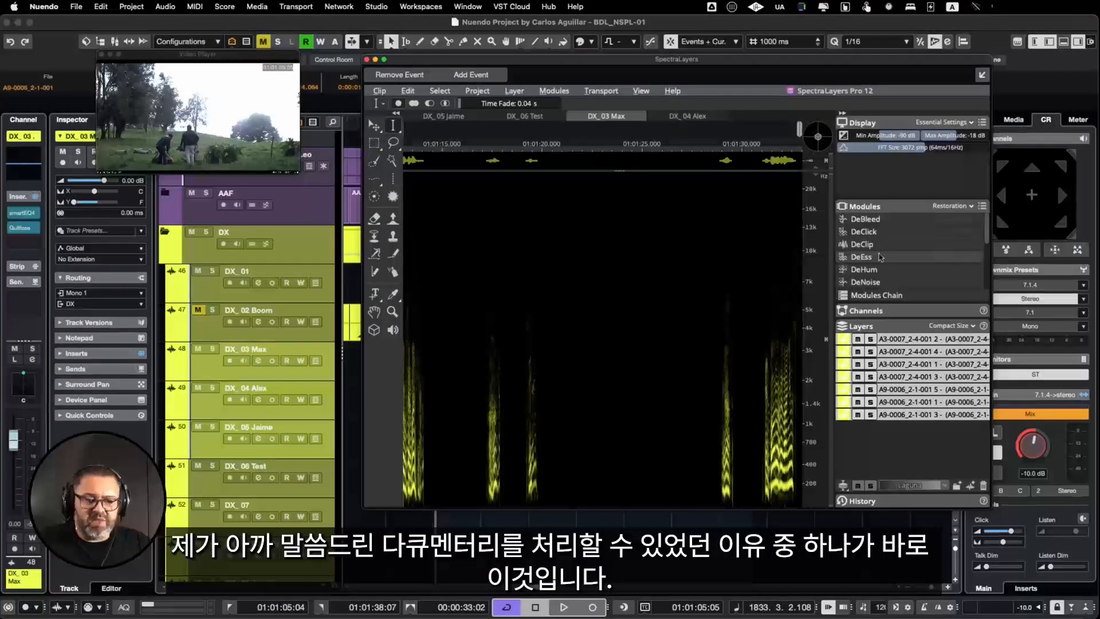
scroll(881, 282, "down", 3)
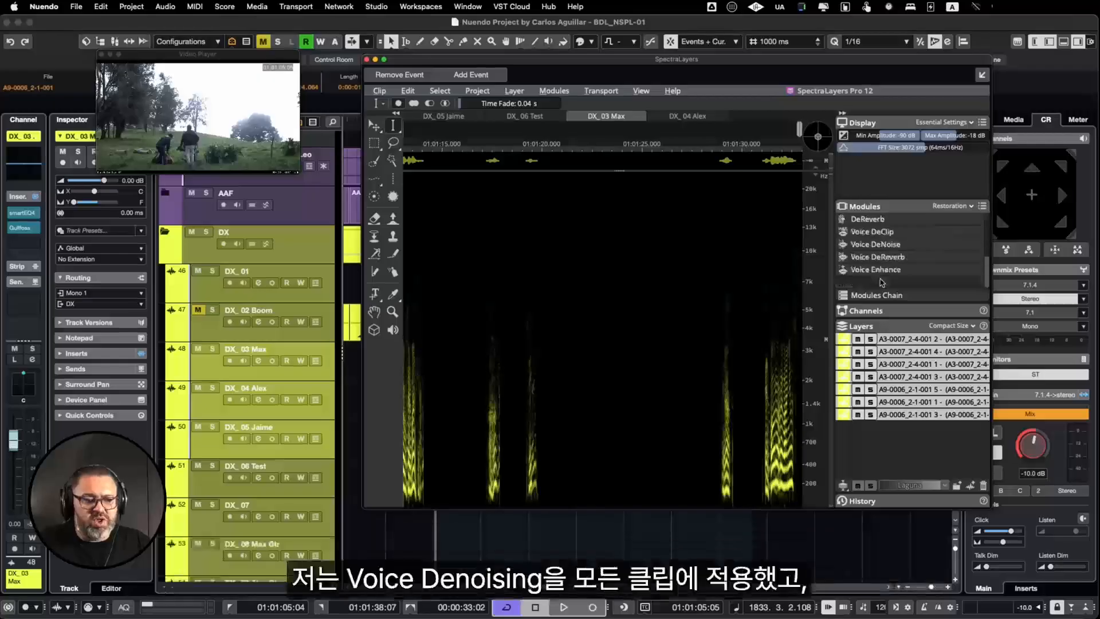
Step: Apply Voice DeNoise with Noise background and a 100% reduction ratio to all selected clip layers, and close the SpectraLayers editor
left_click(900, 247)
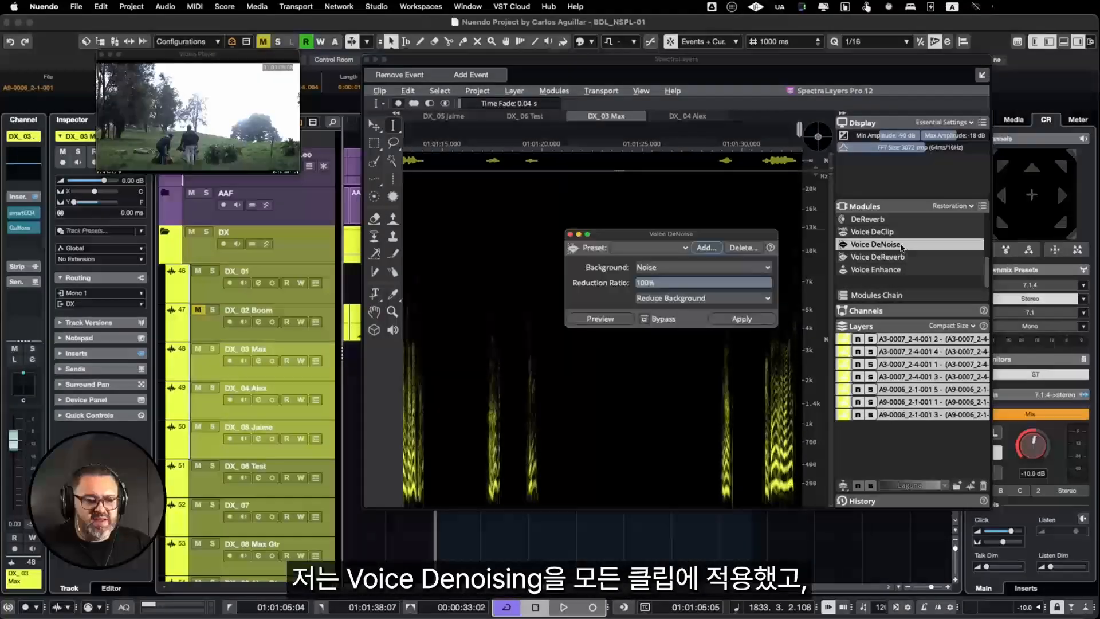
left_click(745, 319)
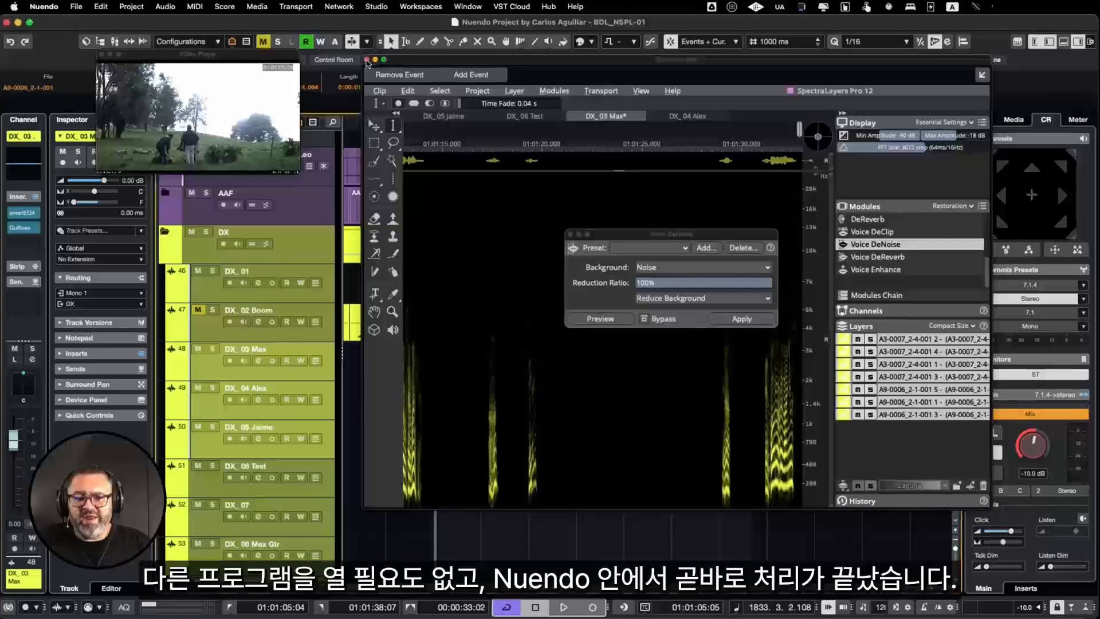
left_click(367, 60)
Step: Play the processed clips briefly and look over the edited dialogue tracks across the timeline
key("space")
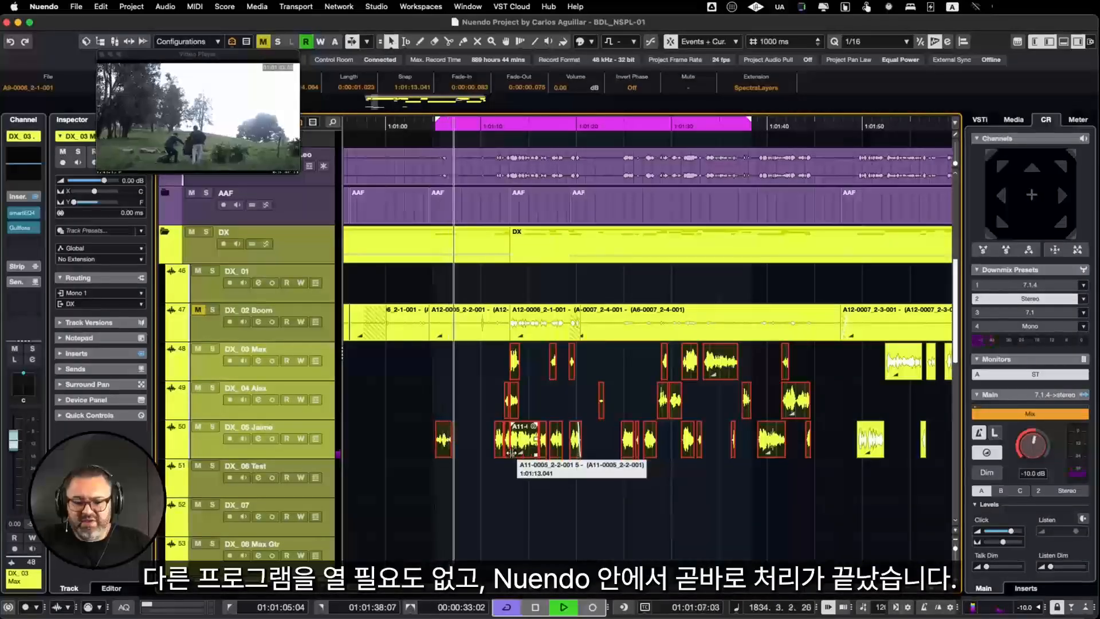
key("space")
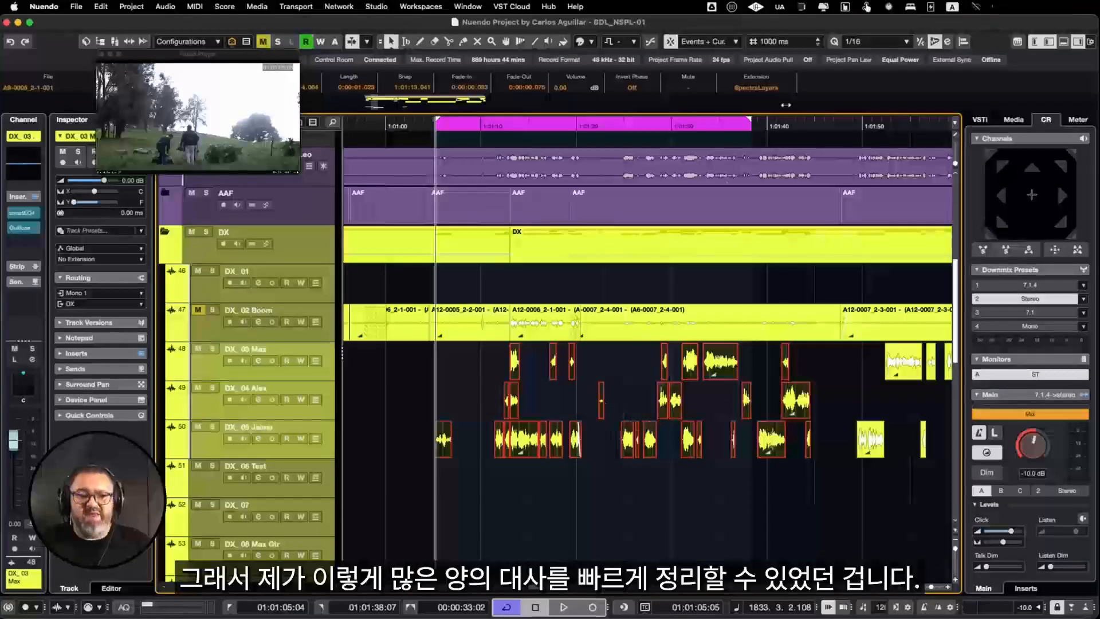
scroll(665, 519, "down", 10)
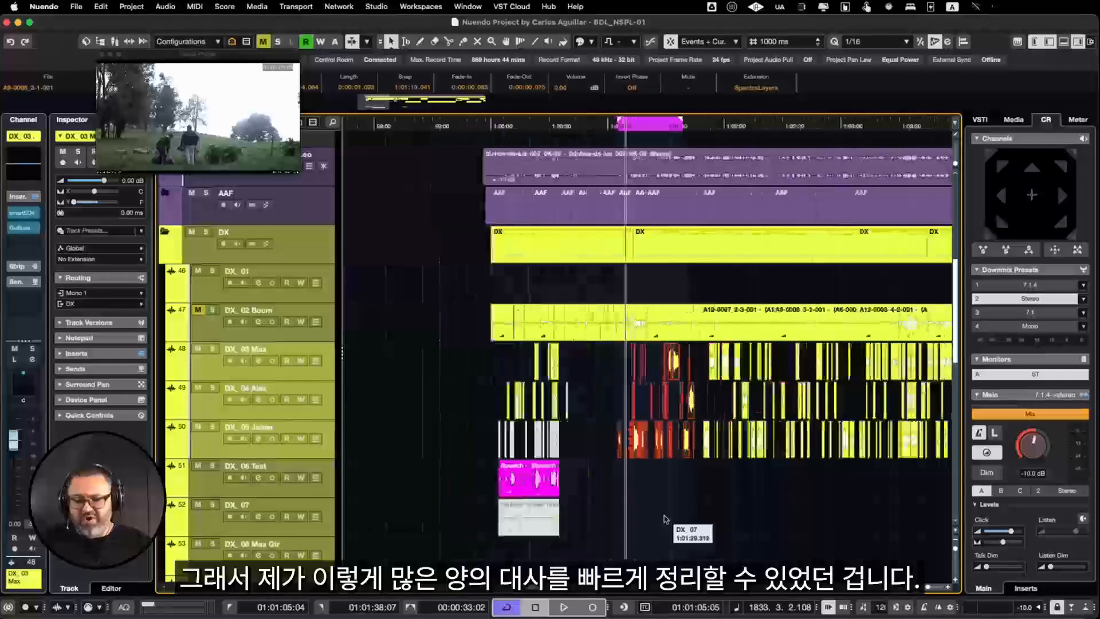
scroll(664, 519, "right", 5)
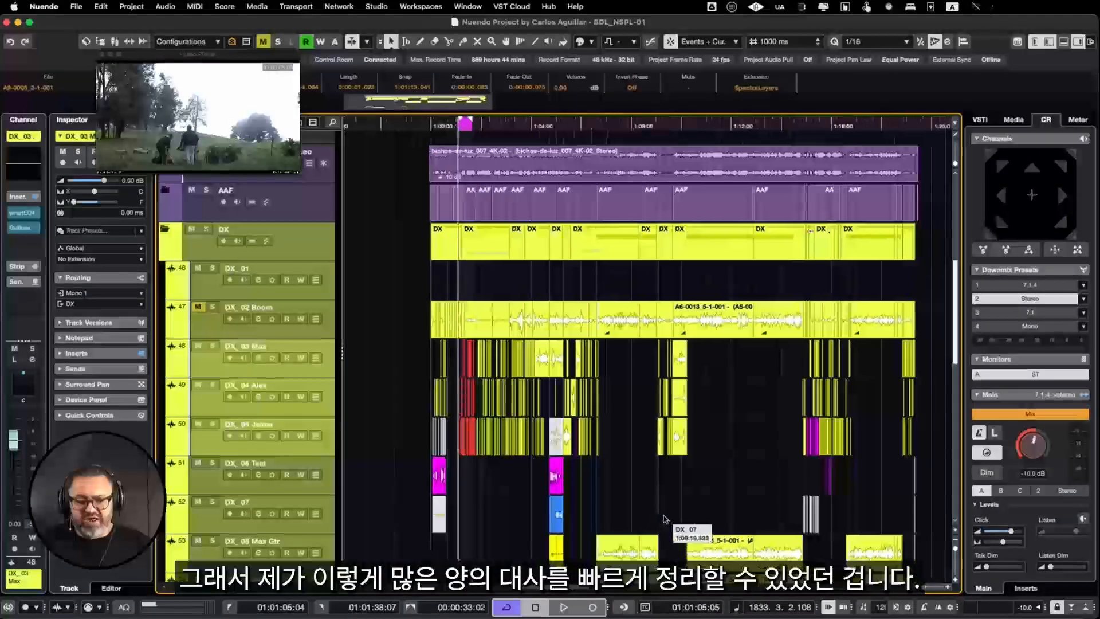
scroll(467, 486, "up", 8)
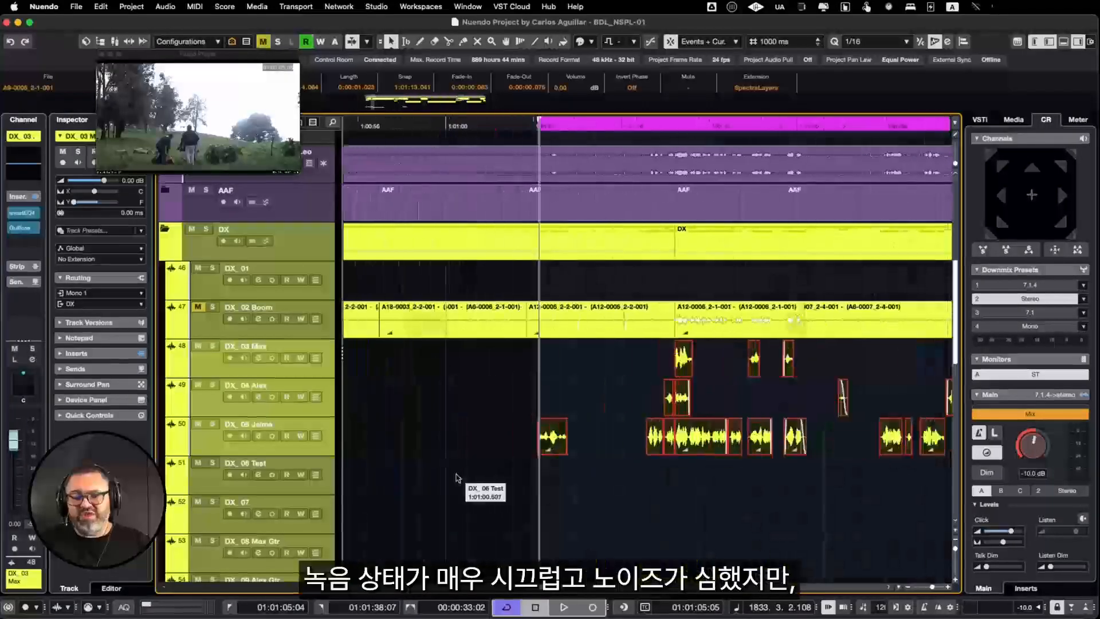
scroll(457, 478, "right", 1)
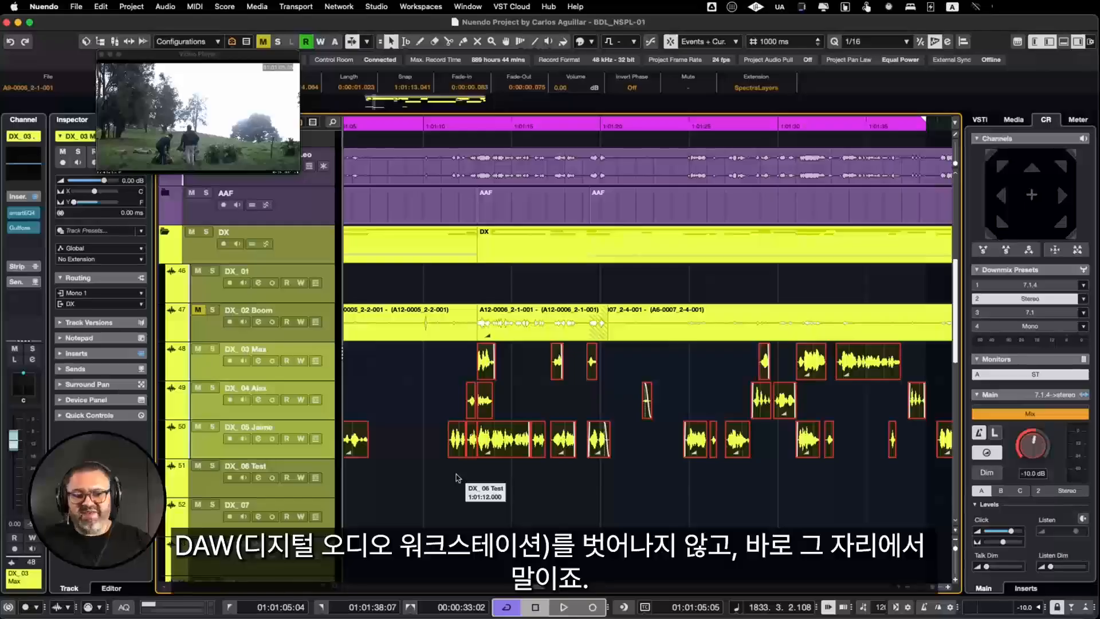
scroll(598, 487, "down", 2)
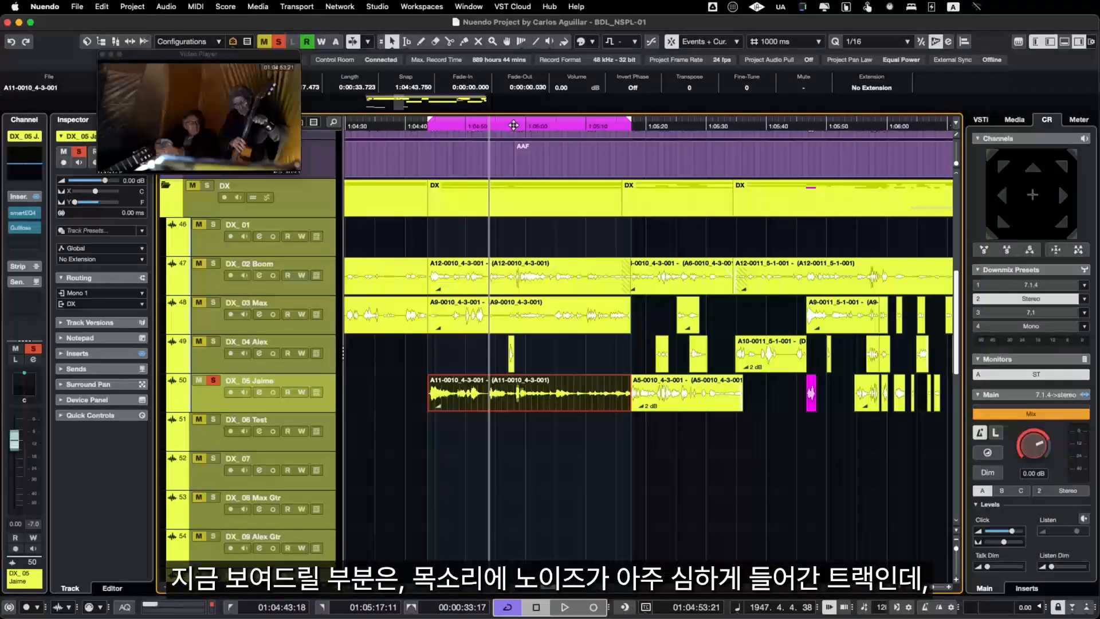
Step: Listen to the A11-0010_4-3-001 clip on DX_05 and apply the SpectraLayers extension to it
key("space")
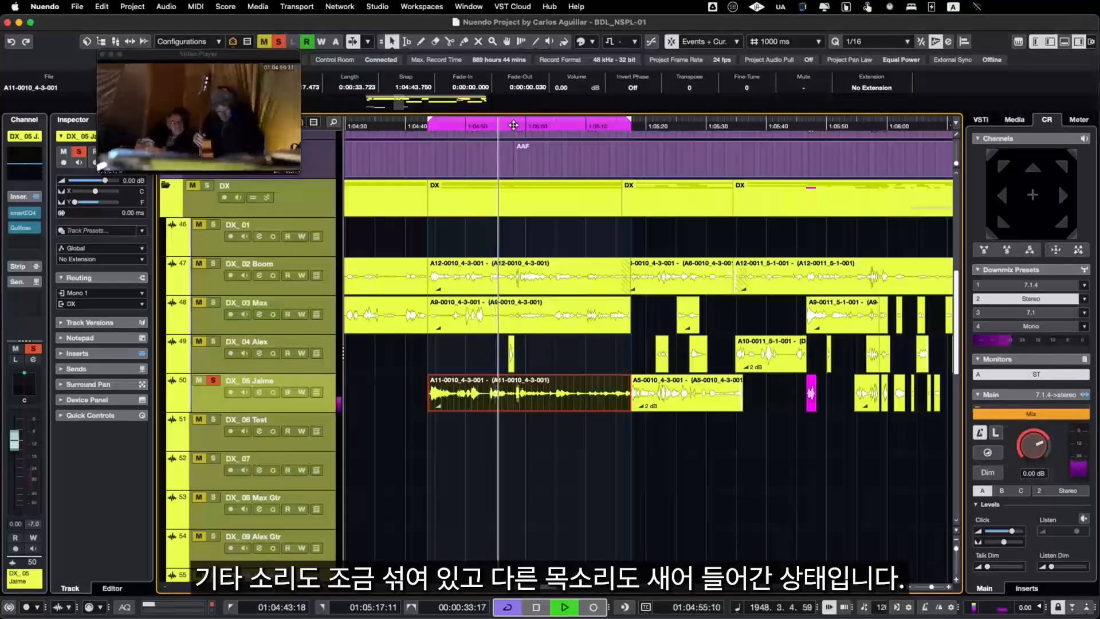
key("space")
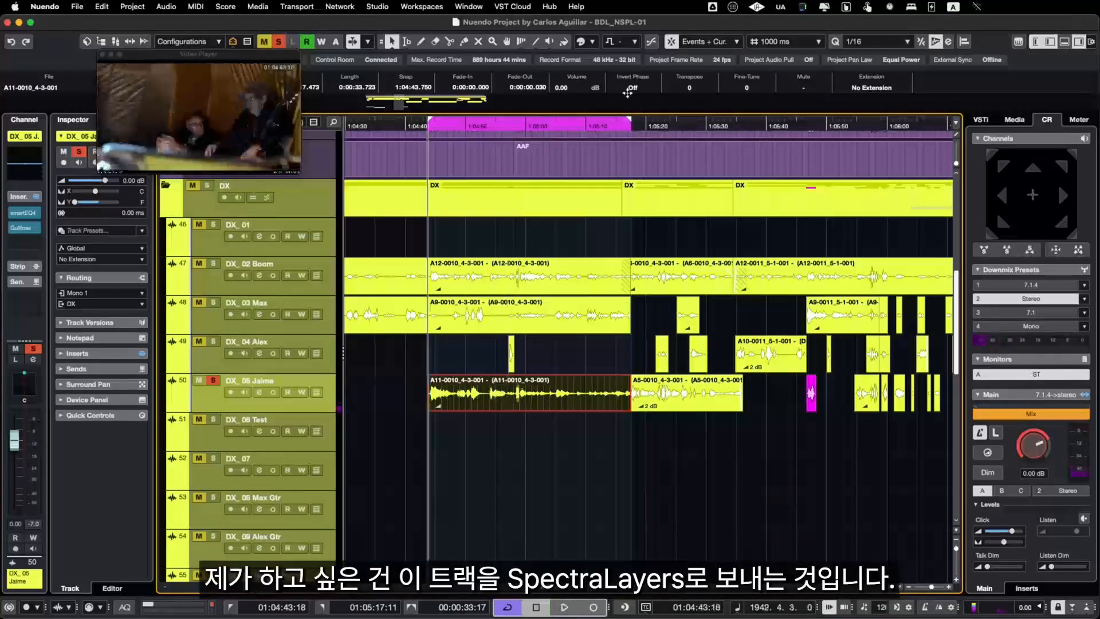
left_click(869, 90)
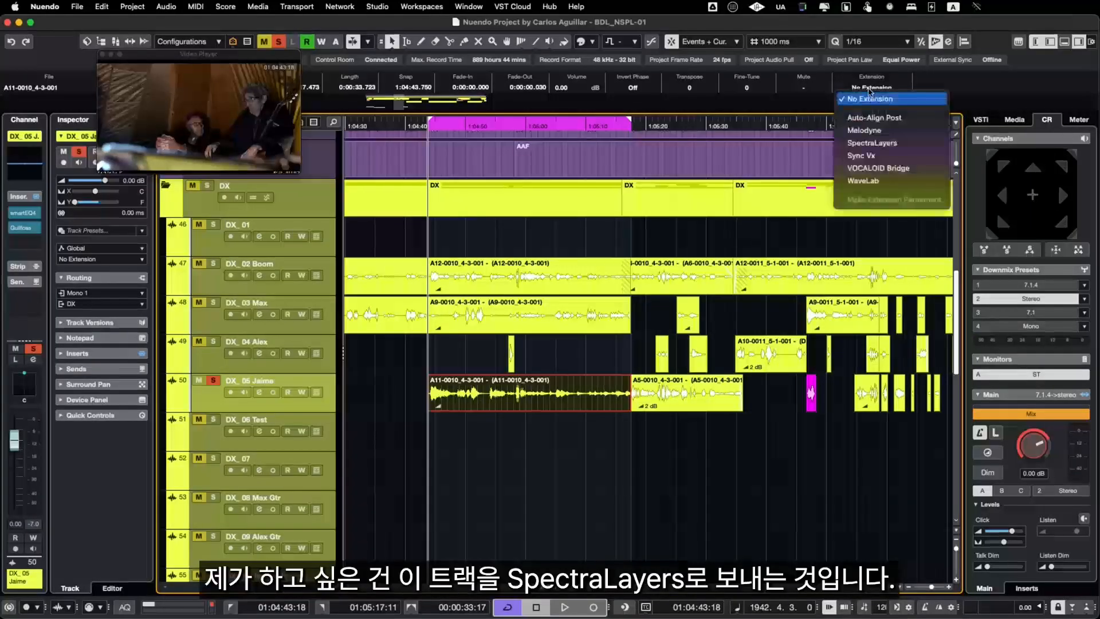
left_click(874, 147)
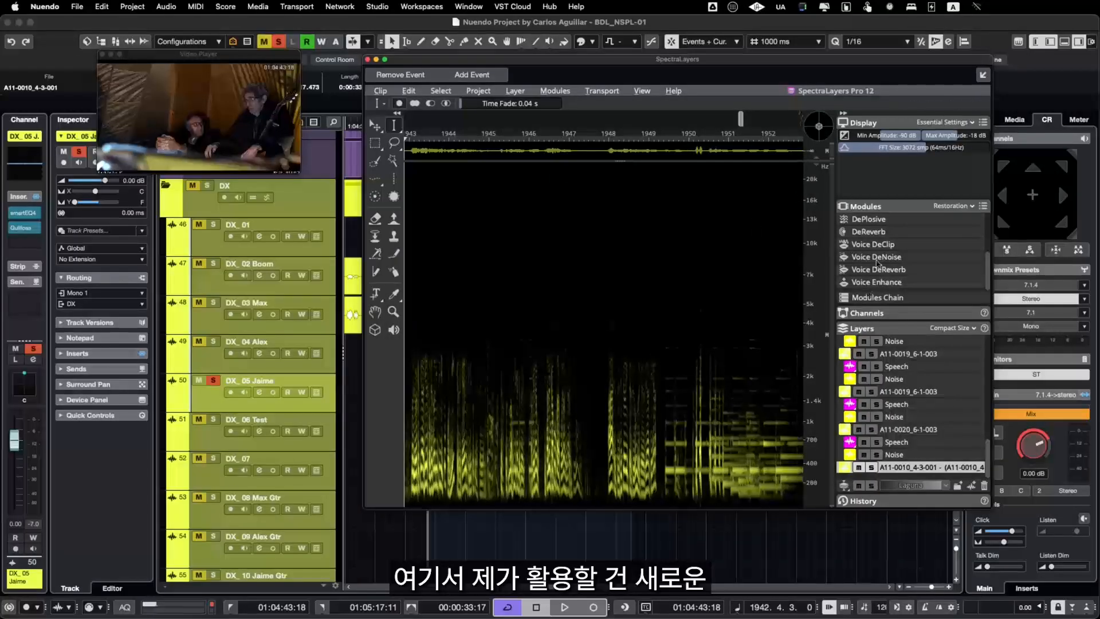
Step: Filter the modules to Unmix and apply Unmix Soundtrack with Balanced quality to the A11-0010_4-3-001 clip
left_click(957, 208)
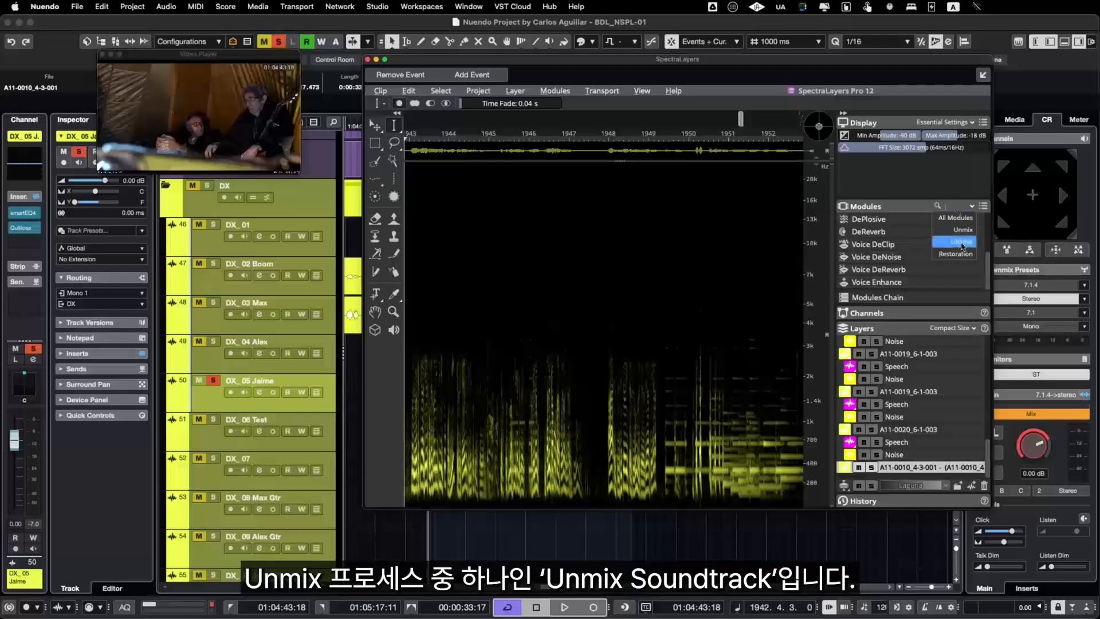
left_click(965, 230)
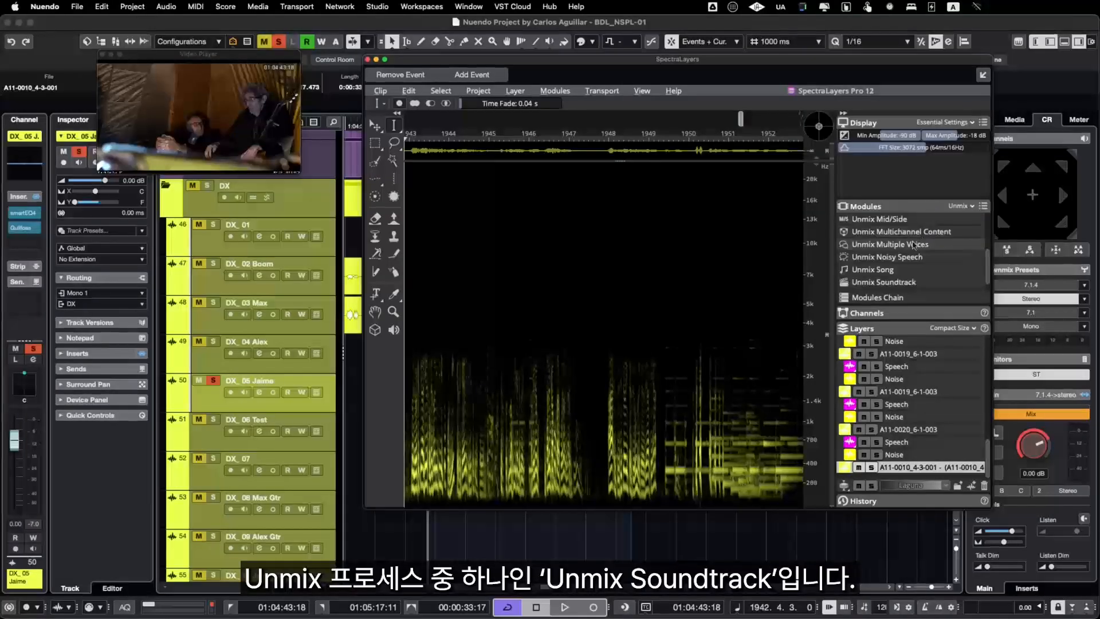
double_click(915, 271)
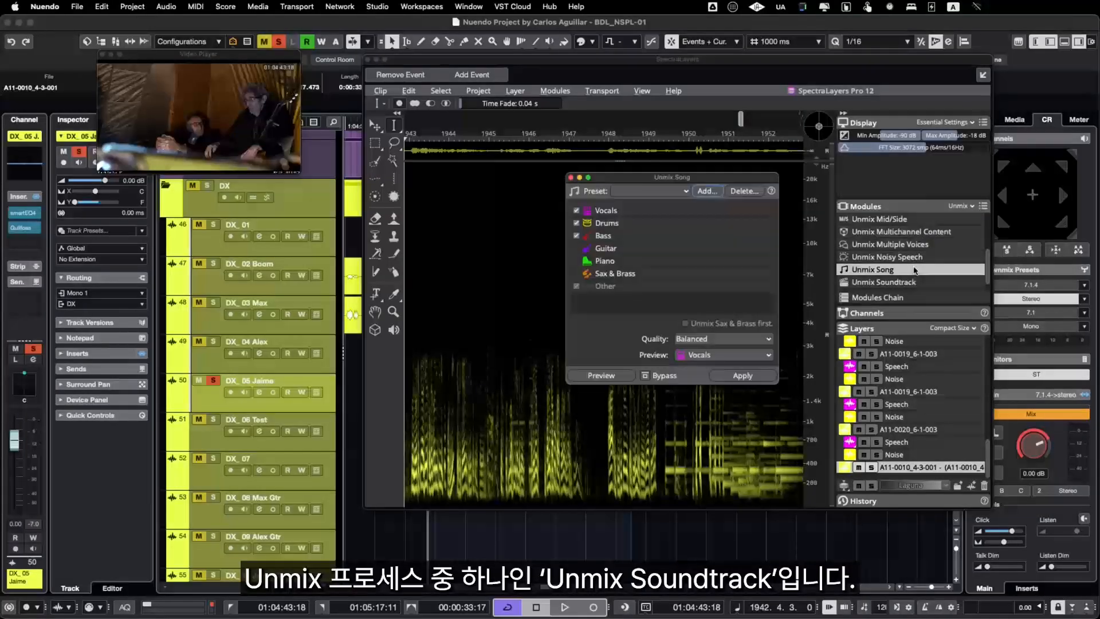
double_click(885, 281)
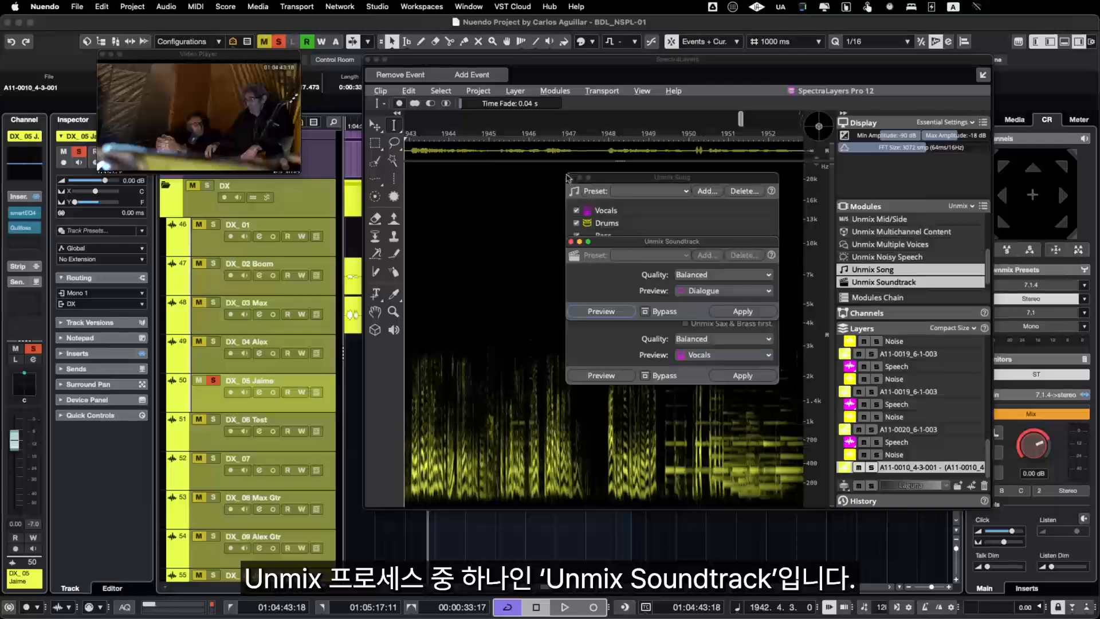
left_click(571, 178)
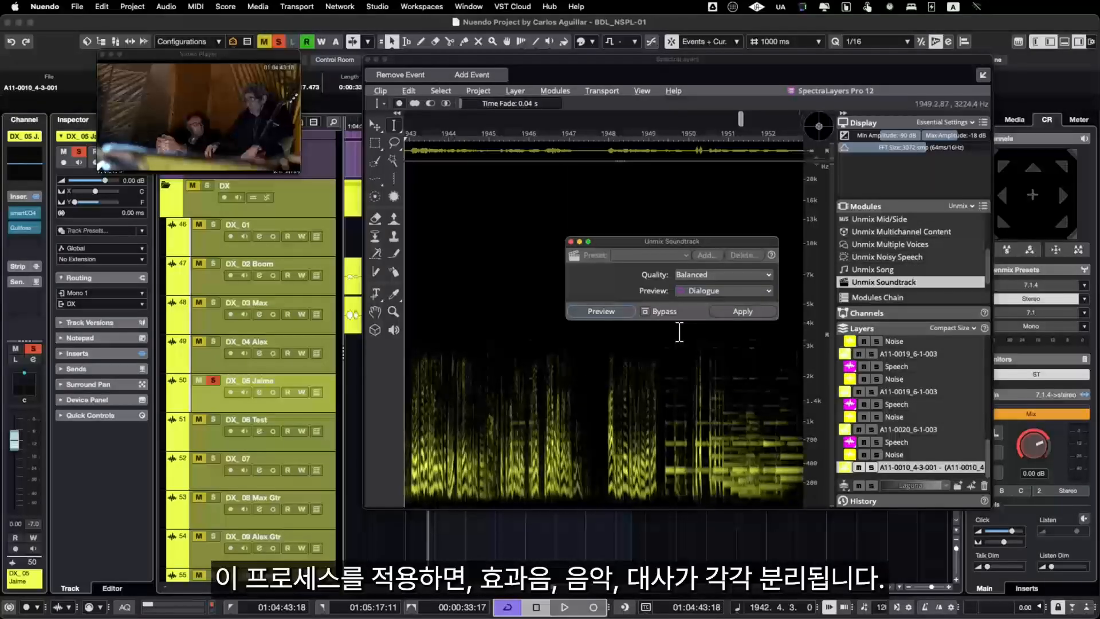
left_click(733, 313)
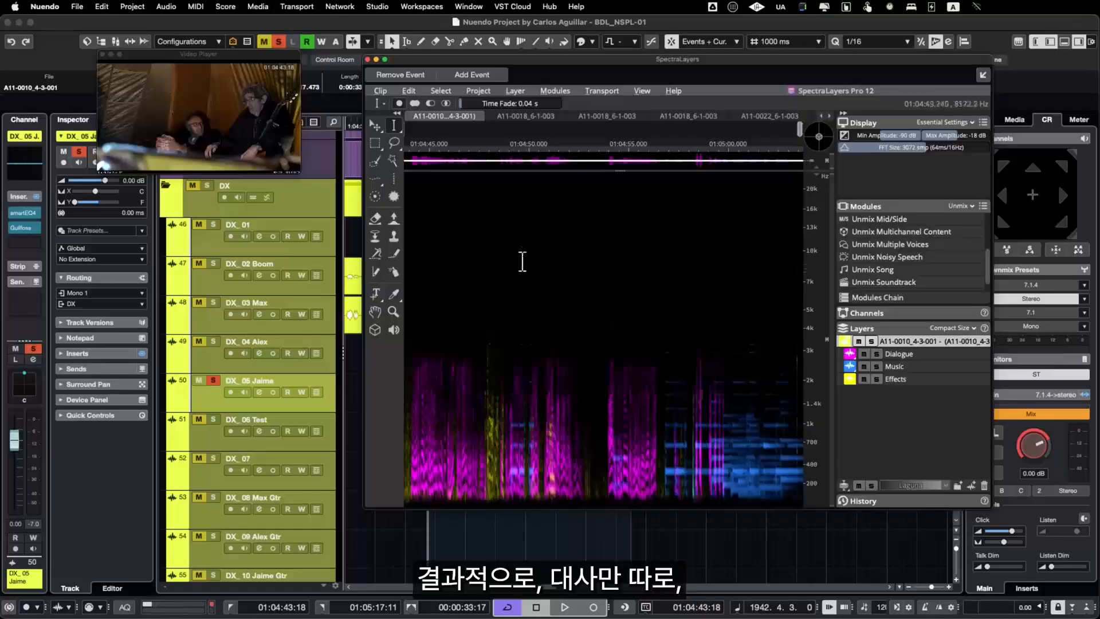
Step: Solo the Dialogue layer and play it to check the isolated voices
left_click(875, 354)
key("space")
left_click(876, 354)
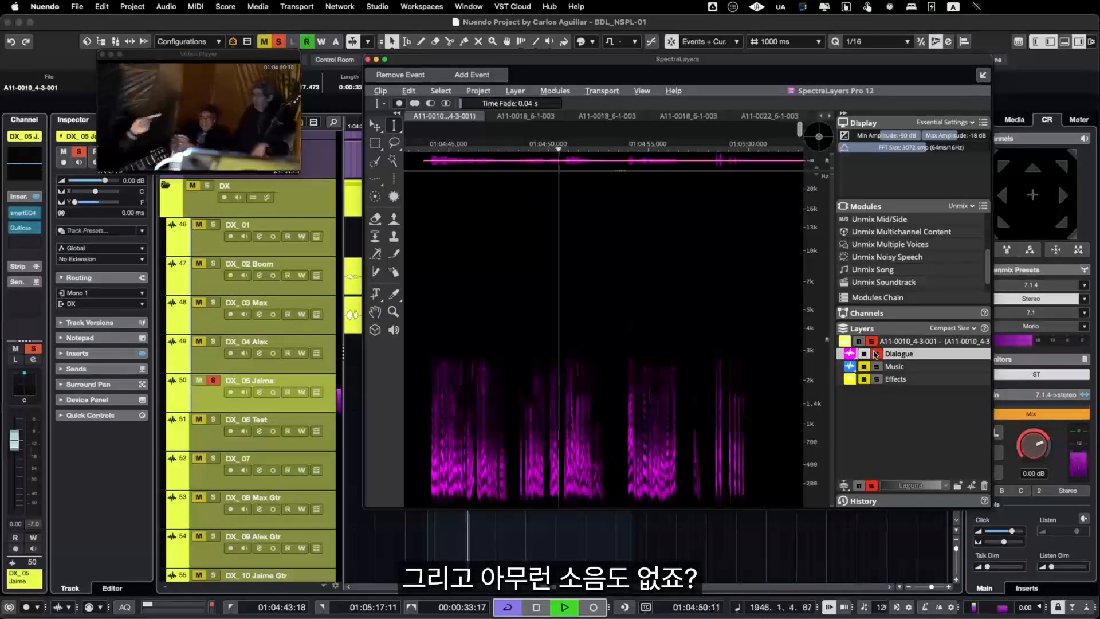
key("space")
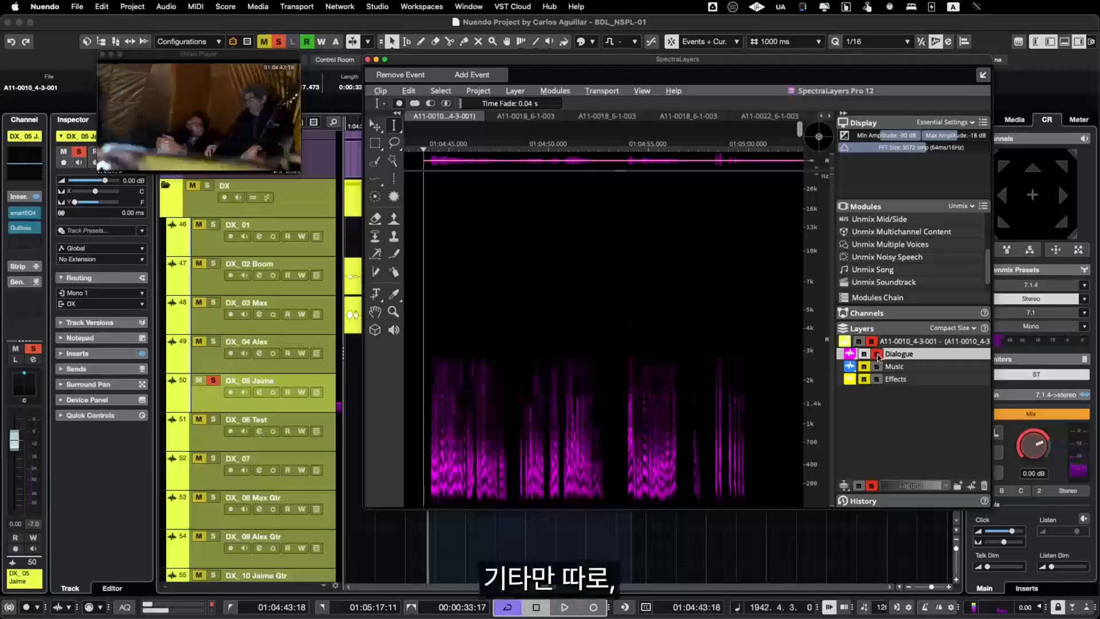
Step: Solo the Music layer, play its separate guitar passages and turn the solo off again
left_click(877, 367)
key("space")
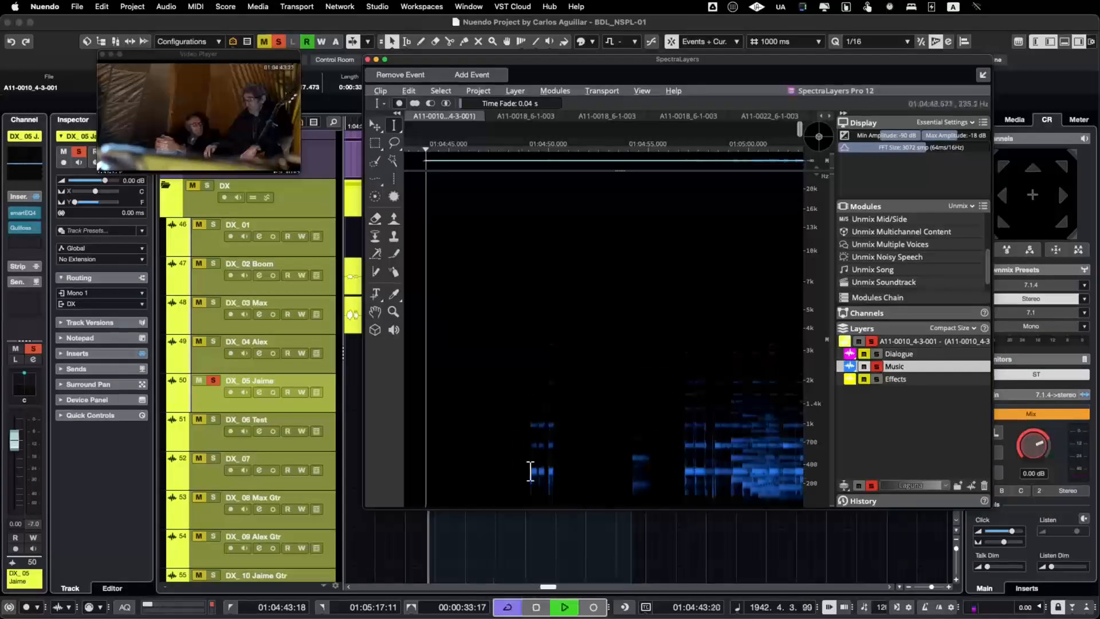
left_click(528, 466)
key("space")
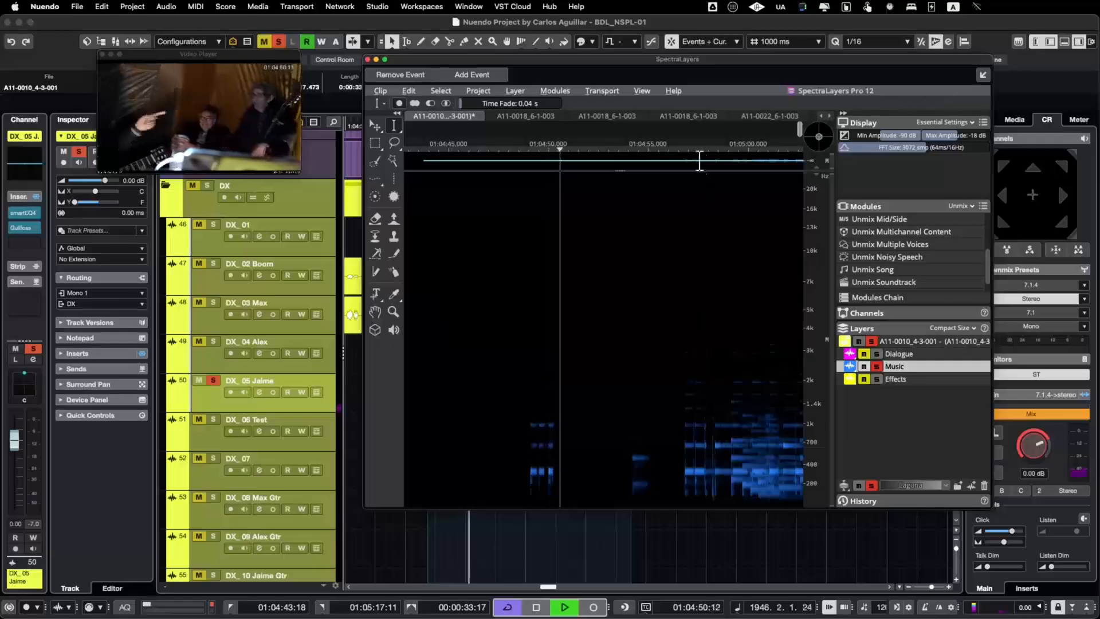
left_click(692, 477)
key("space")
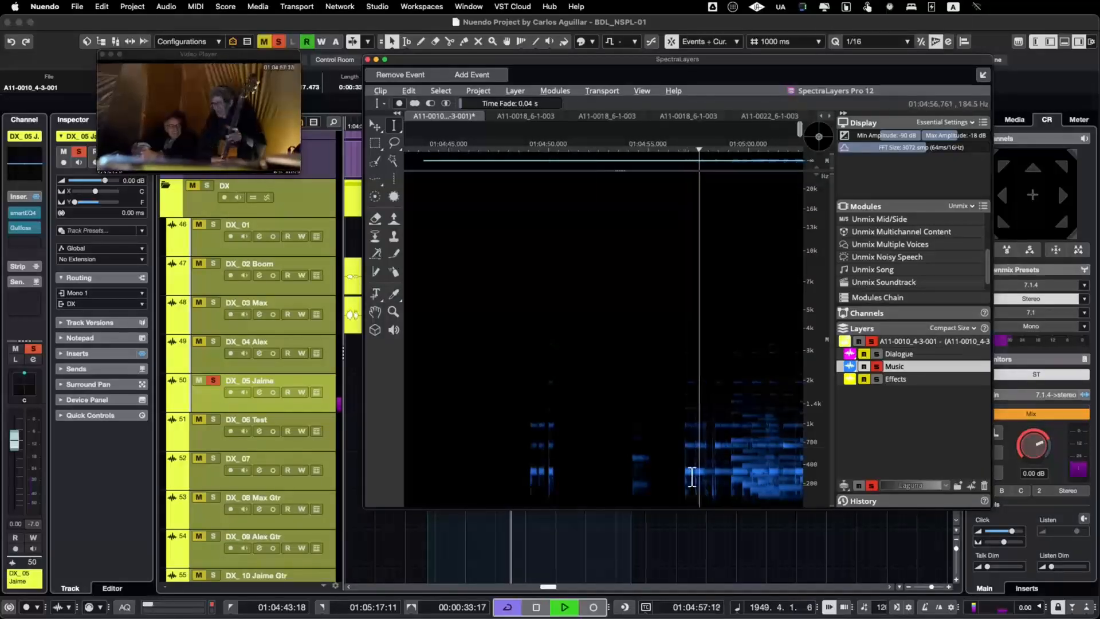
key("space")
left_click(877, 367)
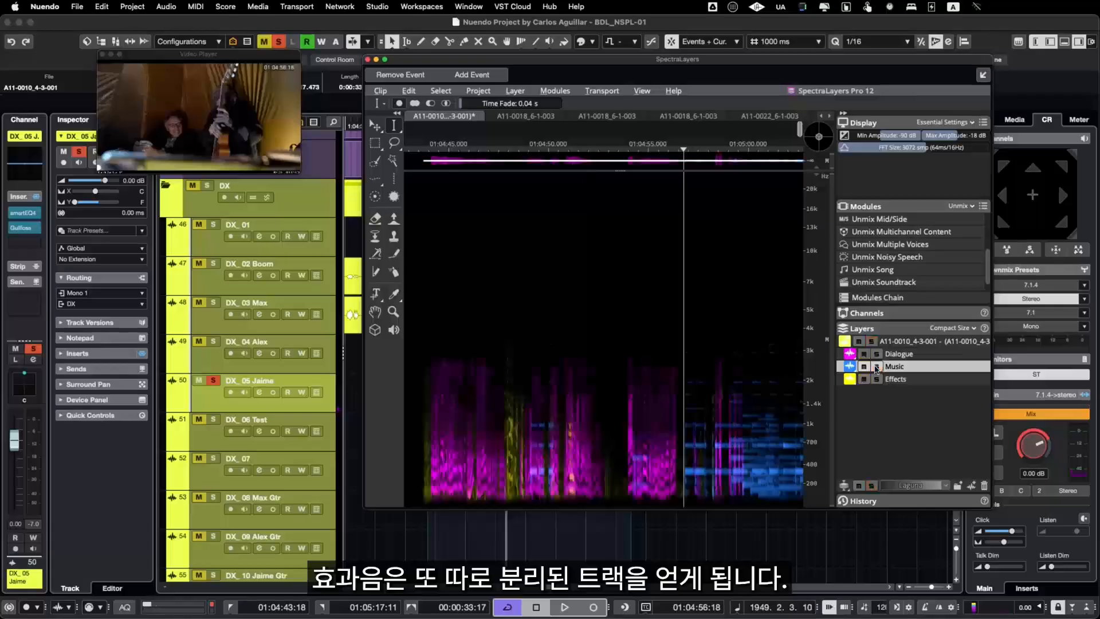
Step: Solo the Effects layer, play it from near the clip's start and turn the solo off again
left_click(877, 380)
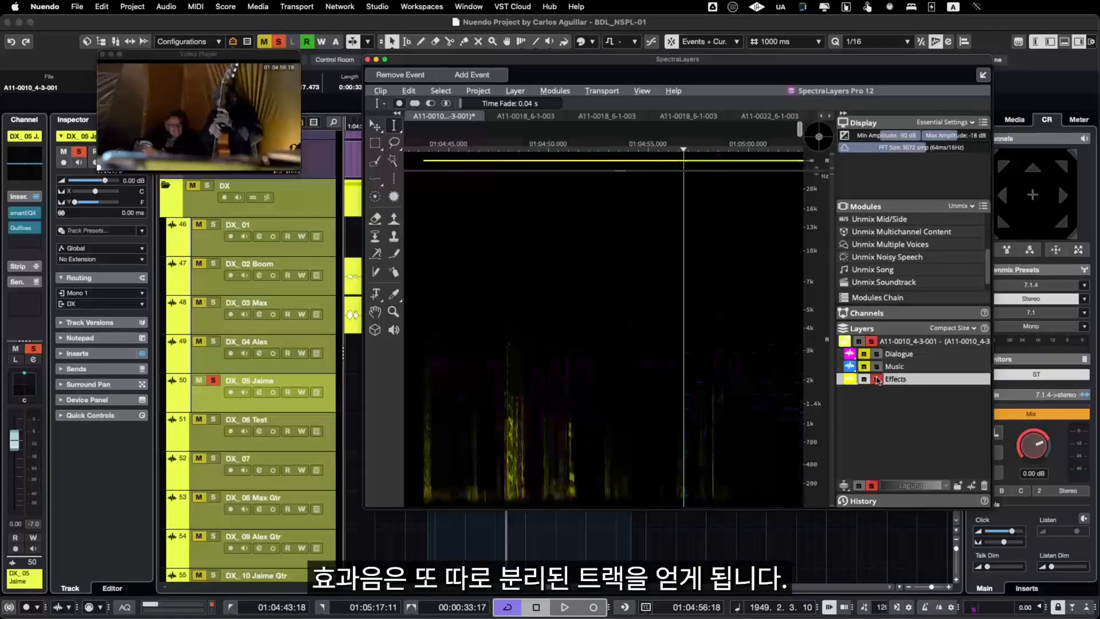
left_click(433, 458)
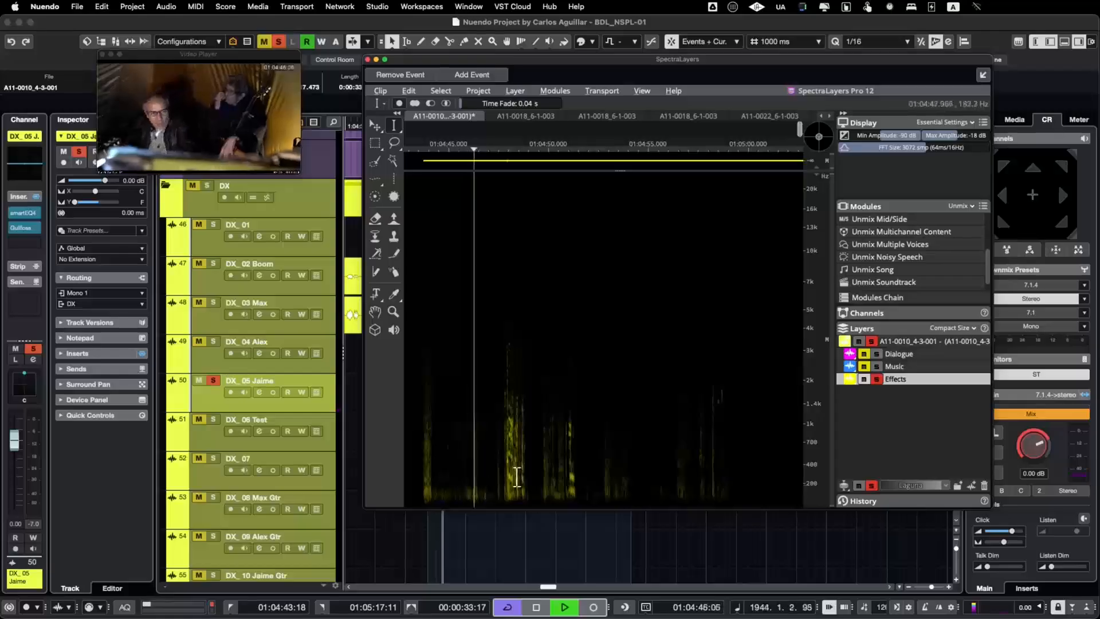
key("space")
left_click(877, 379)
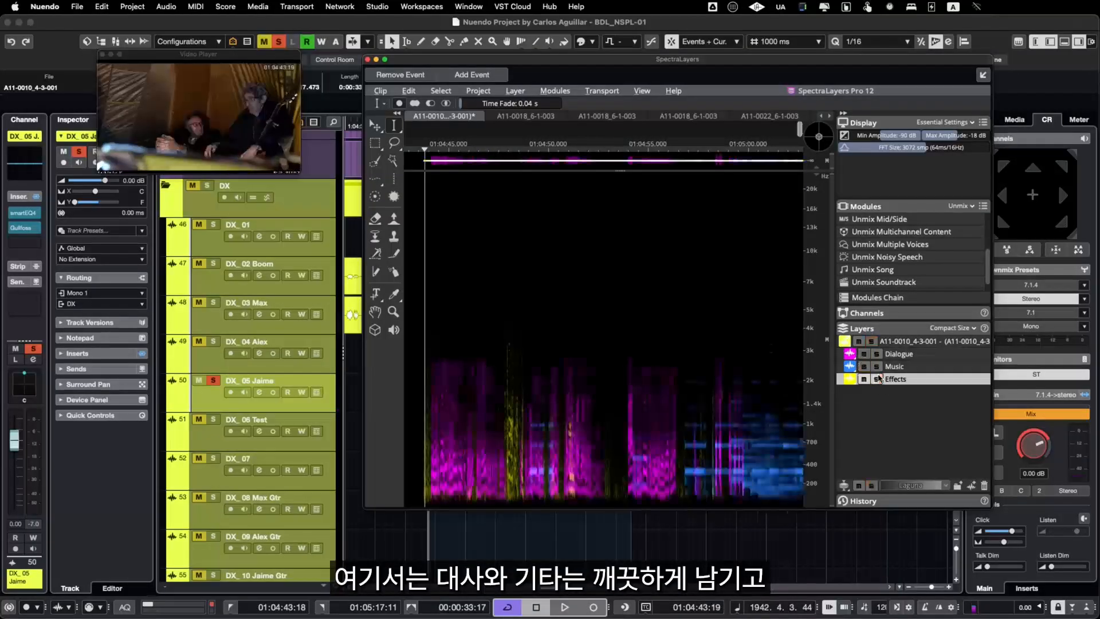
Step: Mute the Effects layer to listen to dialogue and music together, and unmute it after playback
left_click(863, 380)
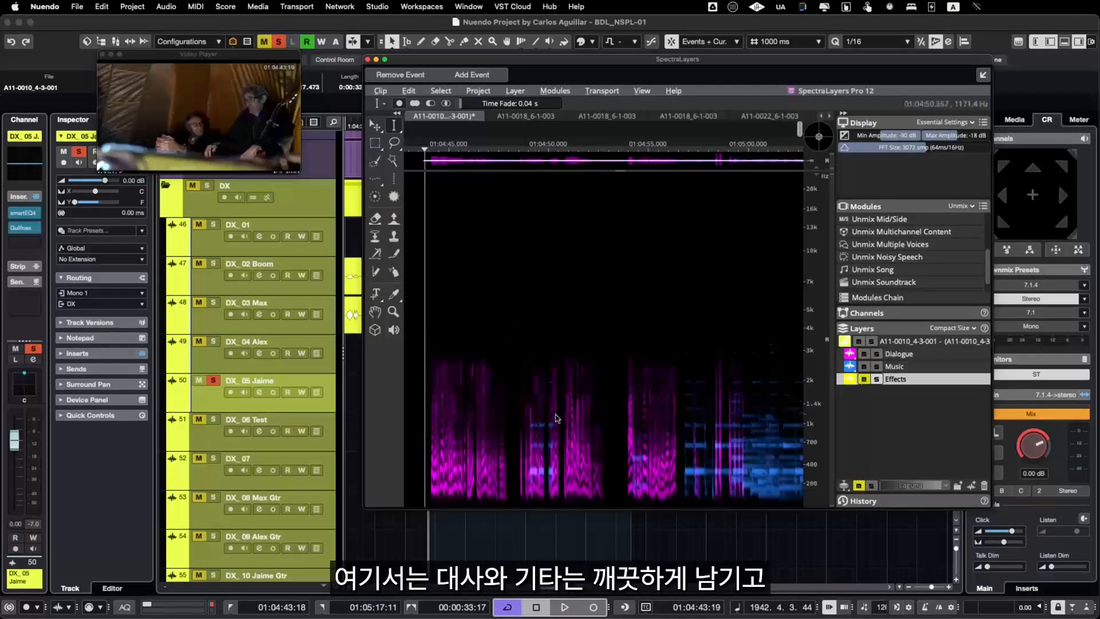
left_click(527, 431)
key("space")
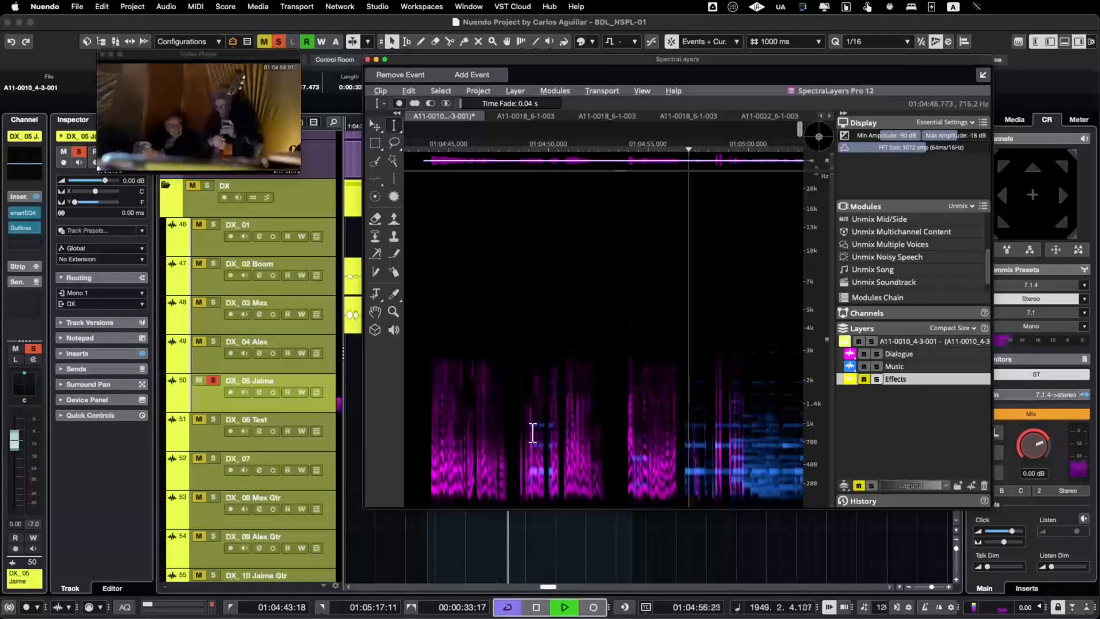
key("space")
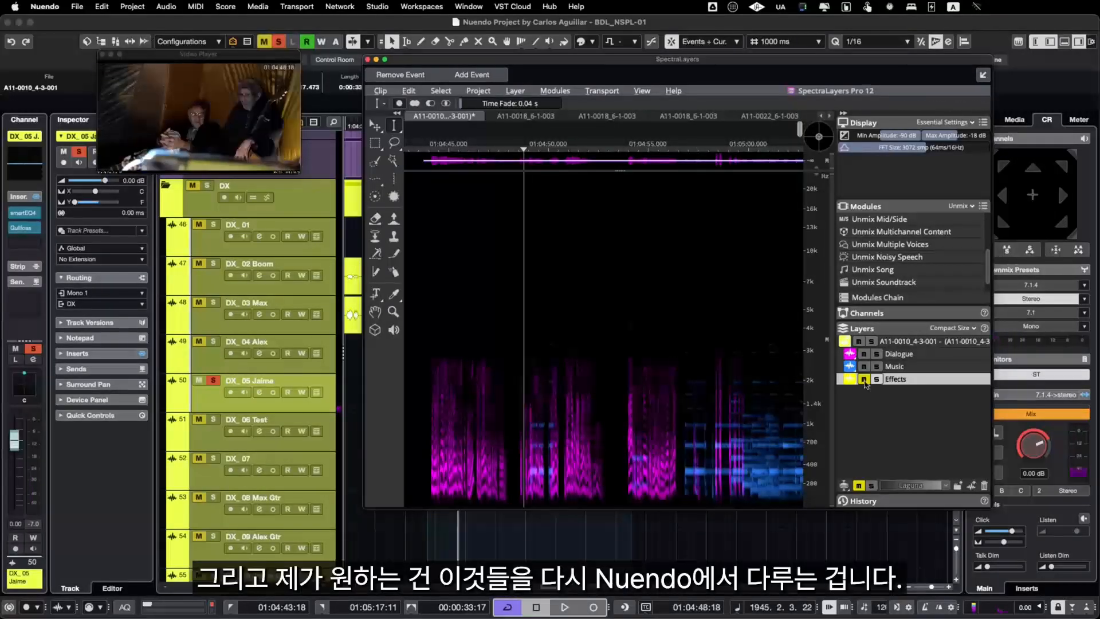
left_click(864, 380)
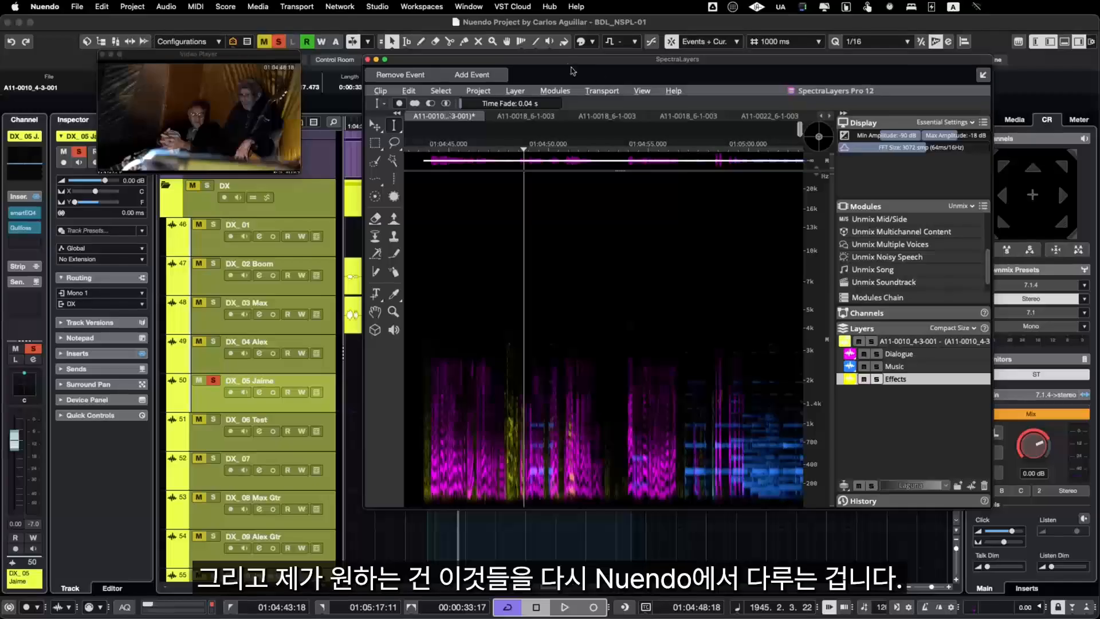
Step: Bring the Dialogue, Music and Effects layers into the project on different tracks, copying their files to the project folder, and close SpectraLayers
left_click(903, 357)
left_click(901, 380, "shift")
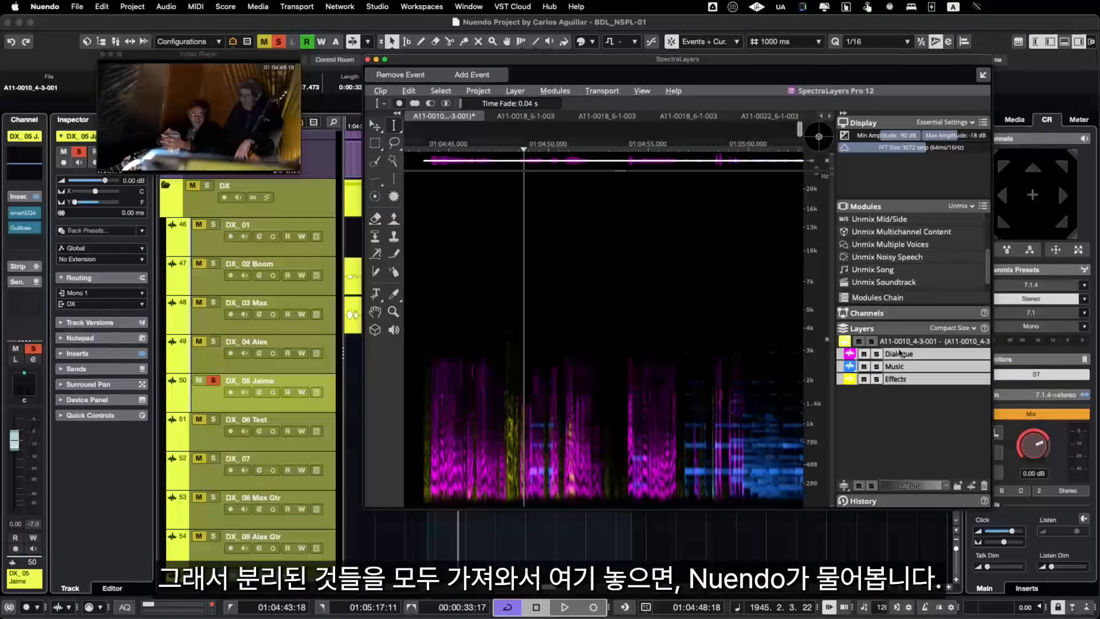
left_click_drag(900, 354, 434, 528)
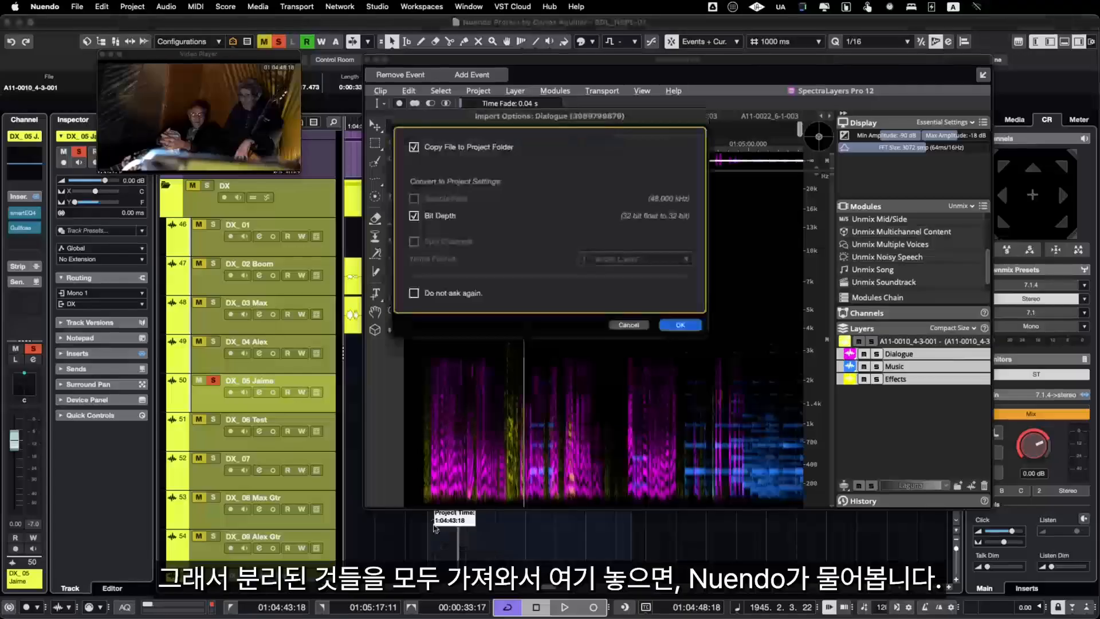
left_click(691, 327)
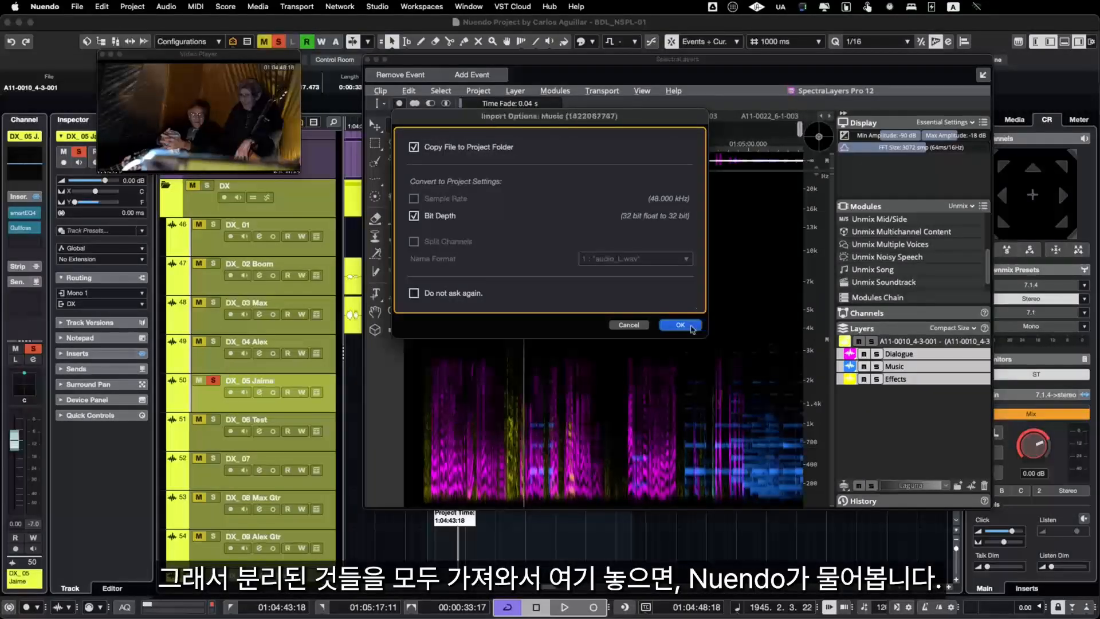
left_click(681, 325)
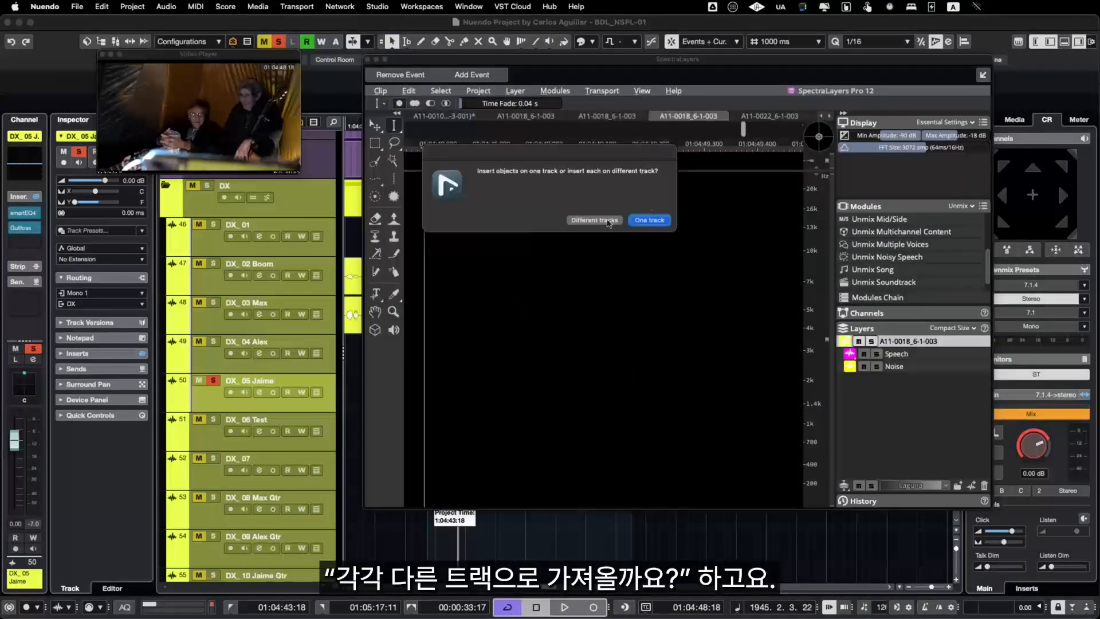
left_click(601, 221)
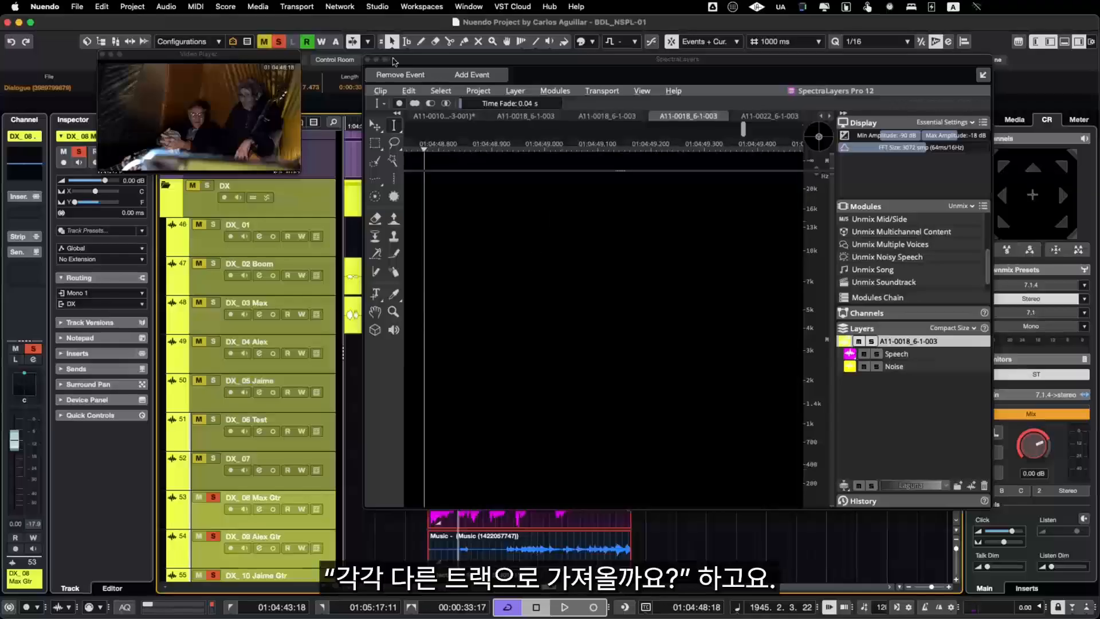
left_click(367, 59)
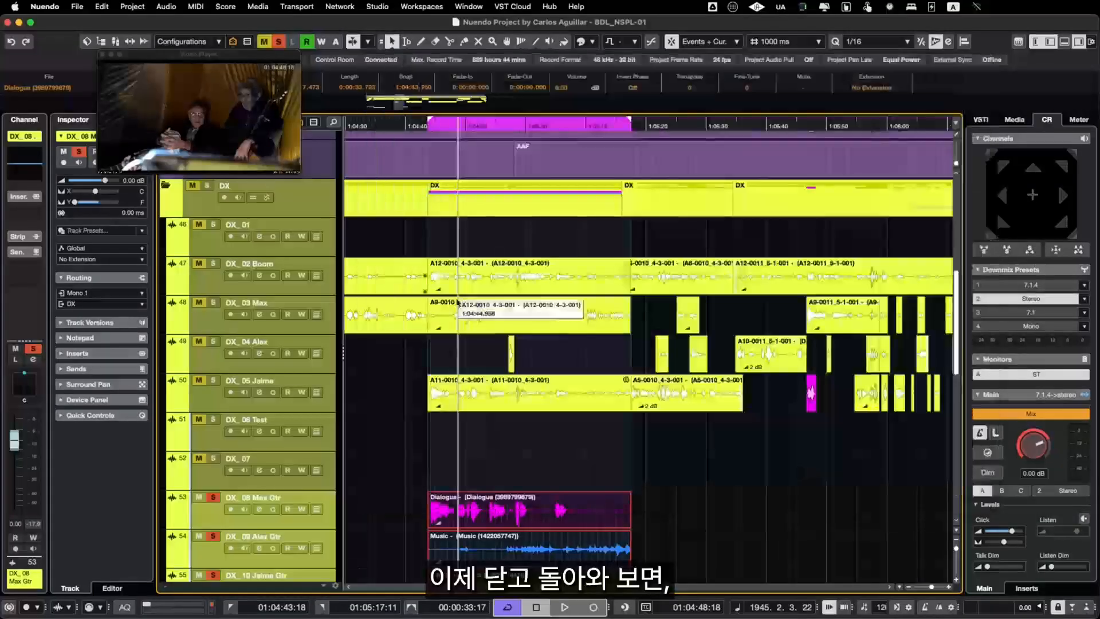
Step: Move the imported Dialogue, Music and Effects clips up together onto tracks 51 to 53, directly below the original clip
scroll(565, 334, "down", 2)
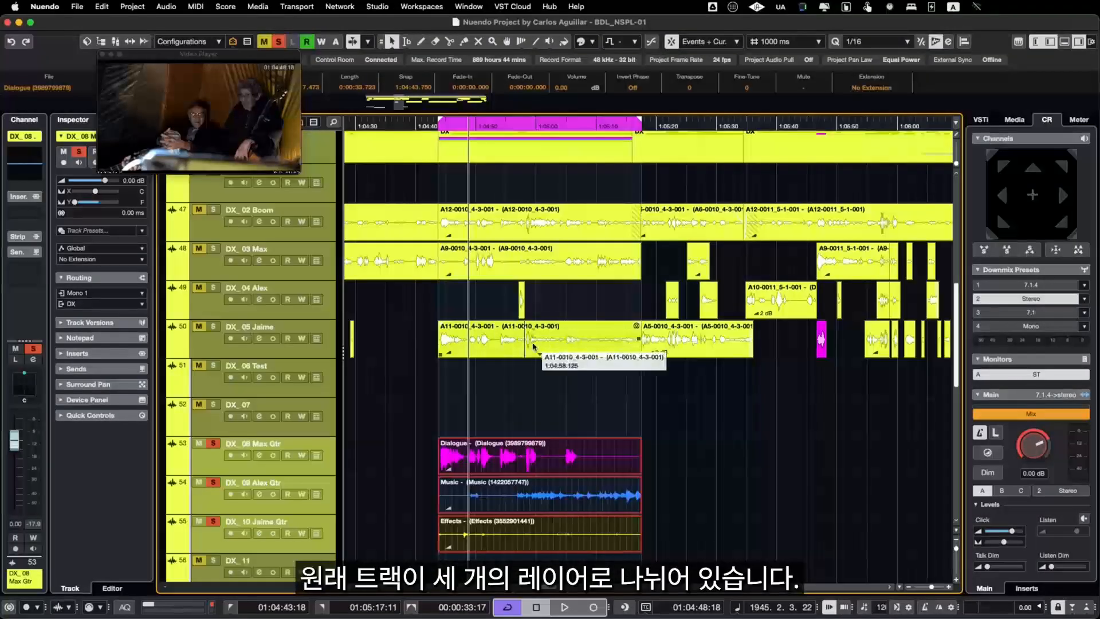
left_click(564, 334)
mouse_move(663, 424)
left_mouse_down()
mouse_move(509, 553)
mouse_move(663, 425)
left_mouse_up()
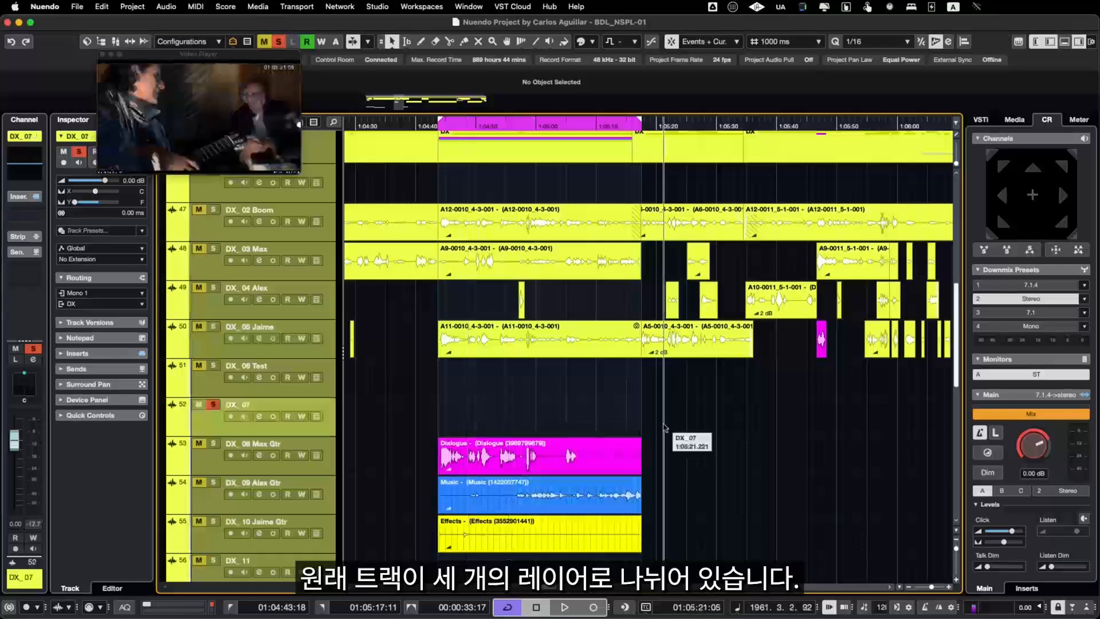
left_click_drag(661, 466, 507, 535)
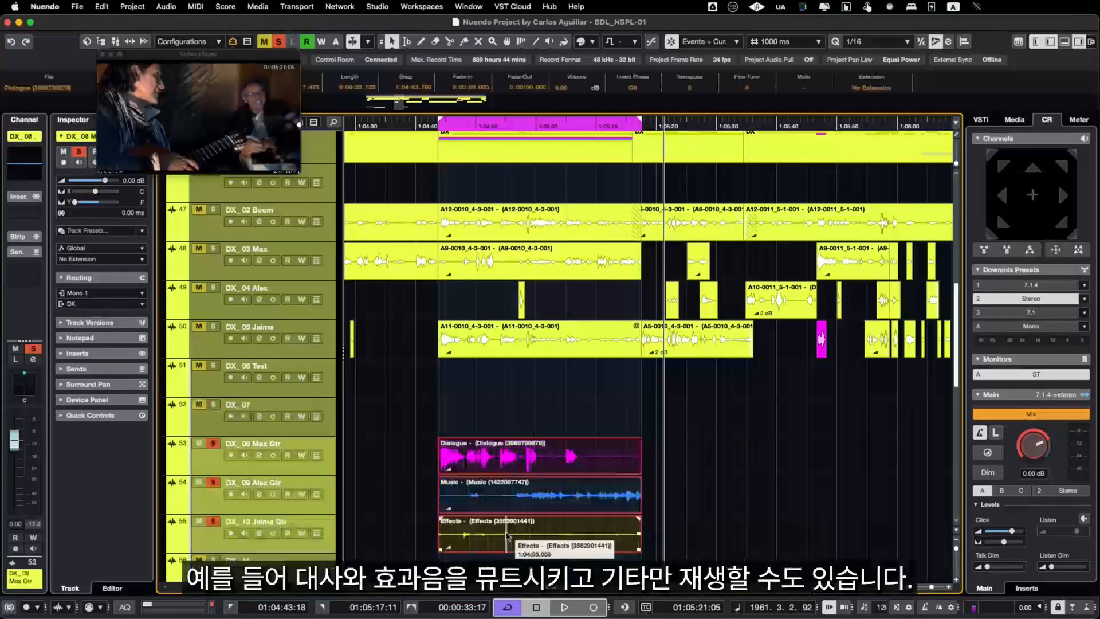
key("super+Up")
key("super+Up")
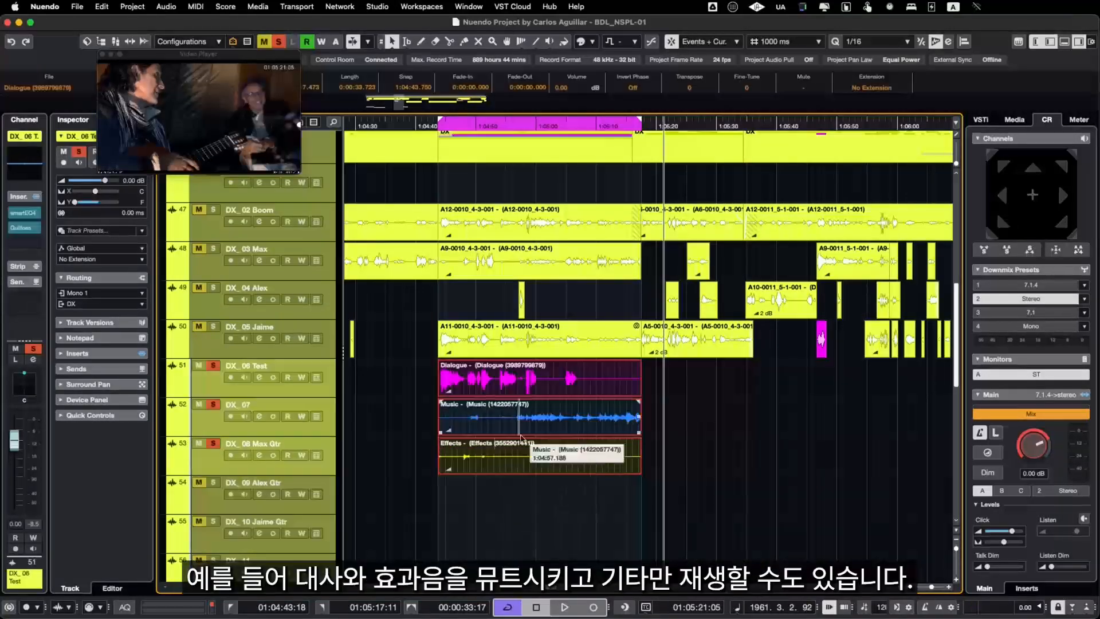
Step: Mute the original A11-0010_4-3-001 clip on track 50 and the Effects clip on track 53
left_click(534, 353)
key("shift+m")
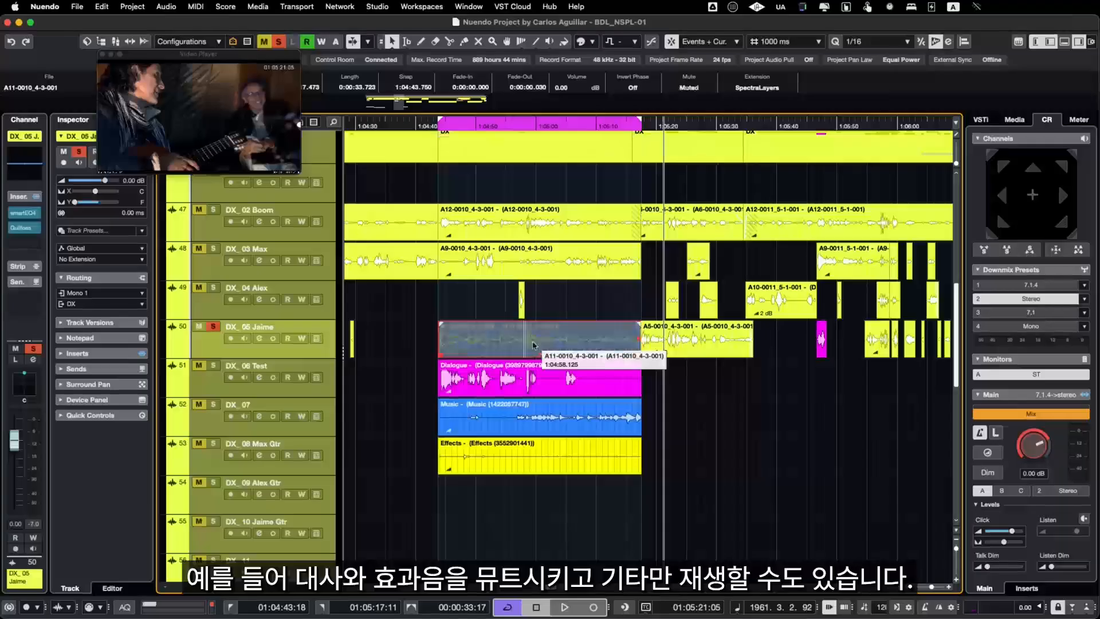
left_click(507, 463)
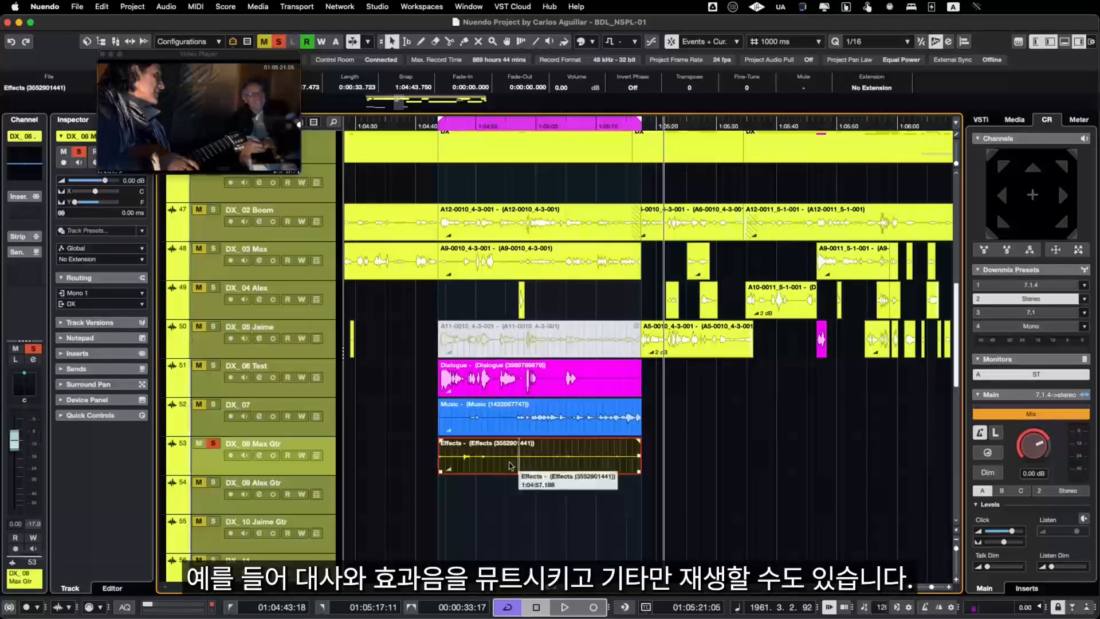
key("shift+m")
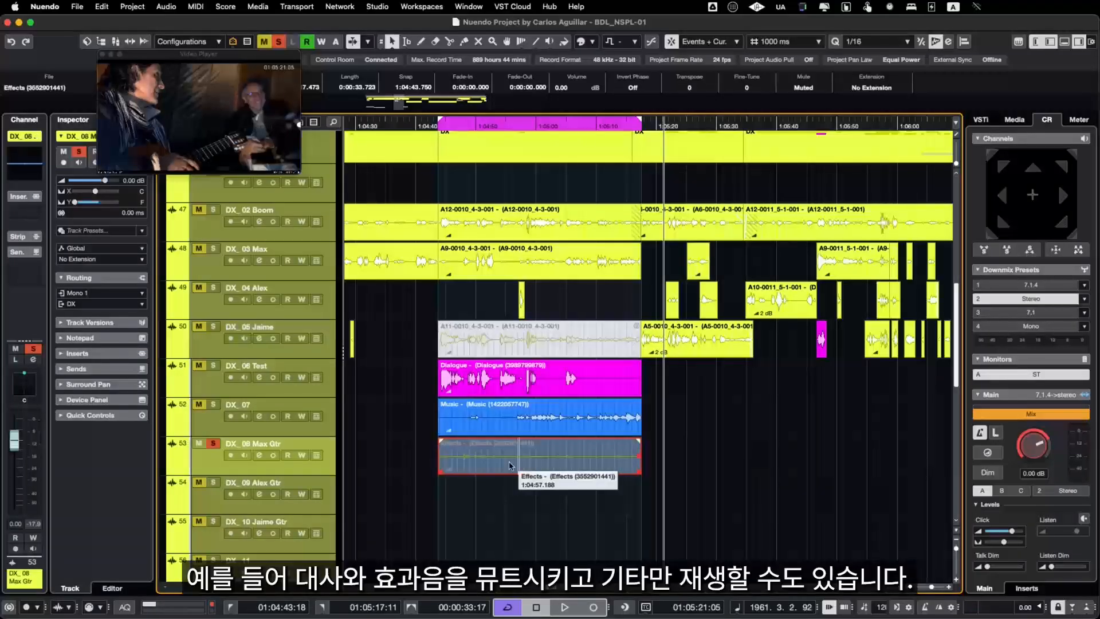
Step: Clear the solo on empty track 54, solo the Dialogue and Music tracks and listen to them together
left_click(470, 490)
key("space")
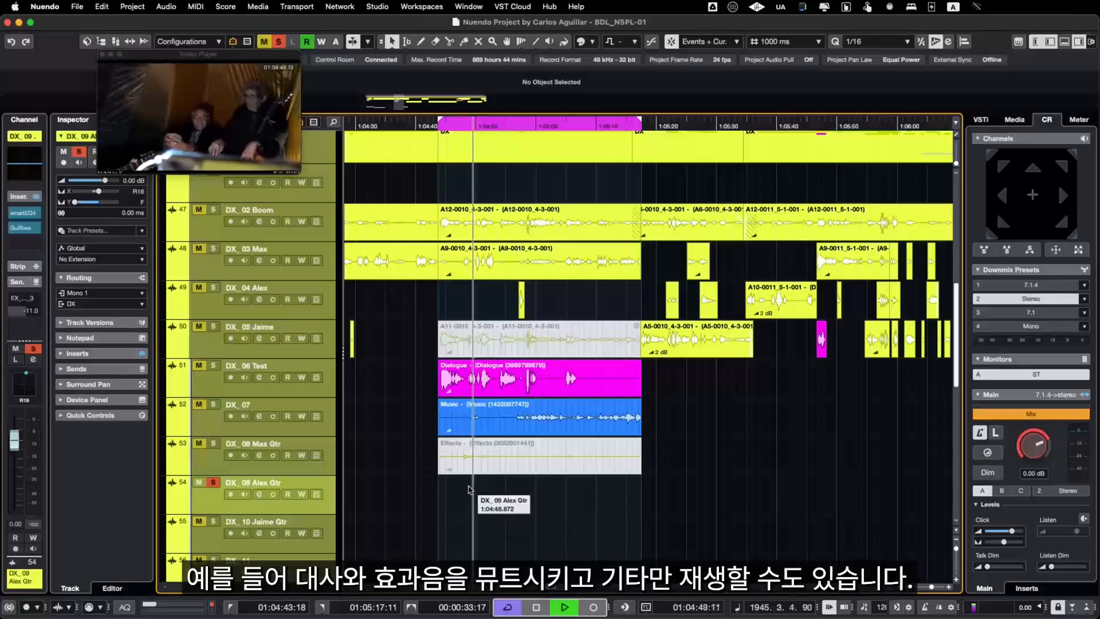
key("space")
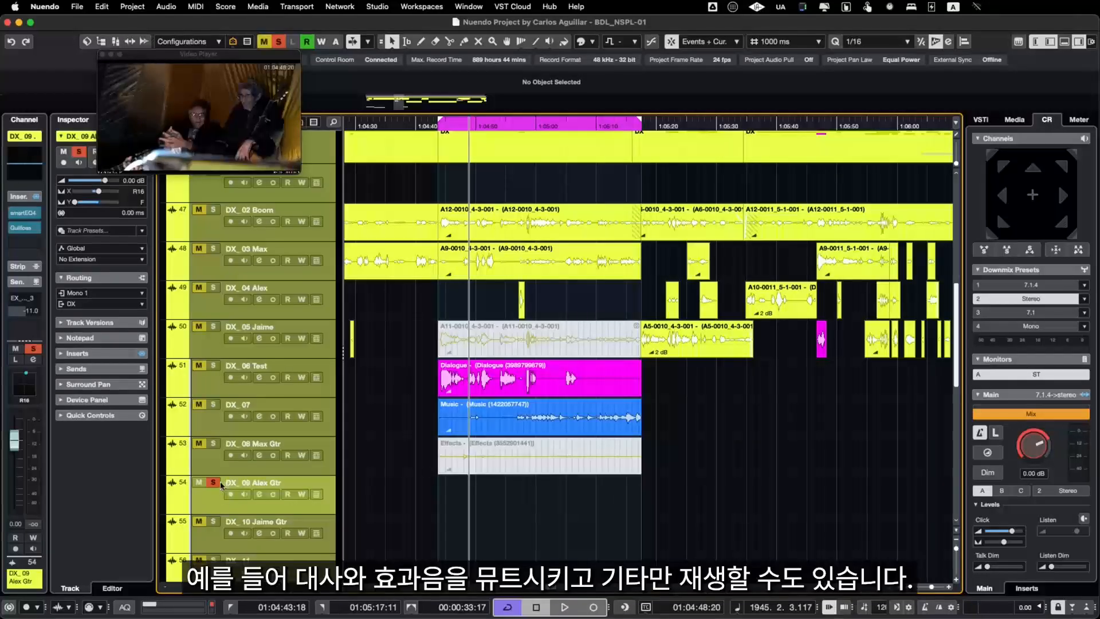
left_click(222, 484)
key("space")
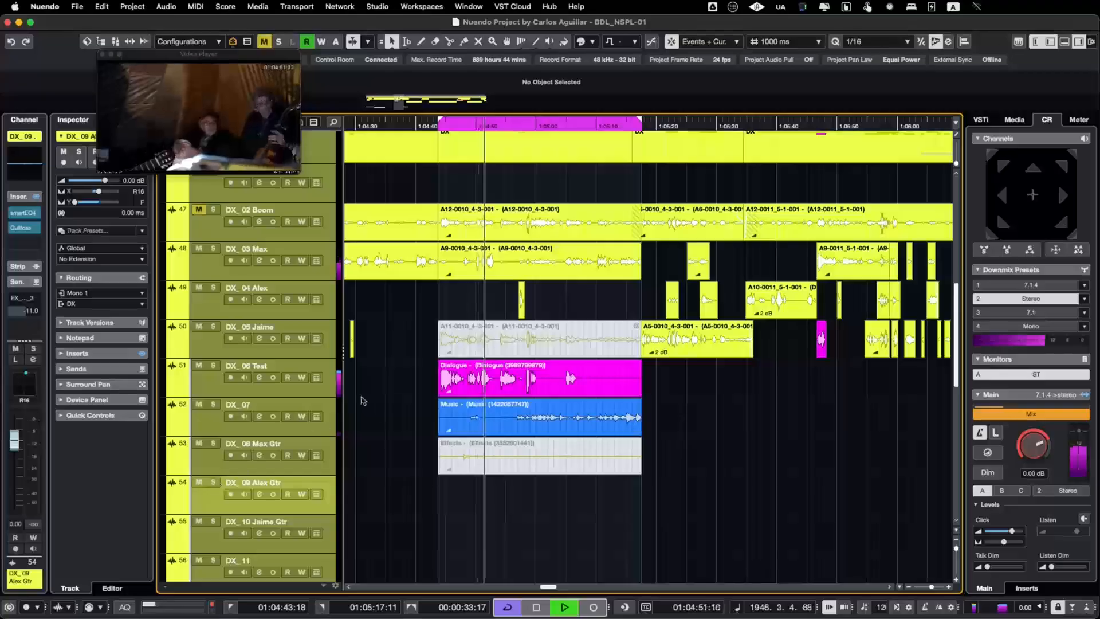
left_click_drag(422, 380, 666, 402)
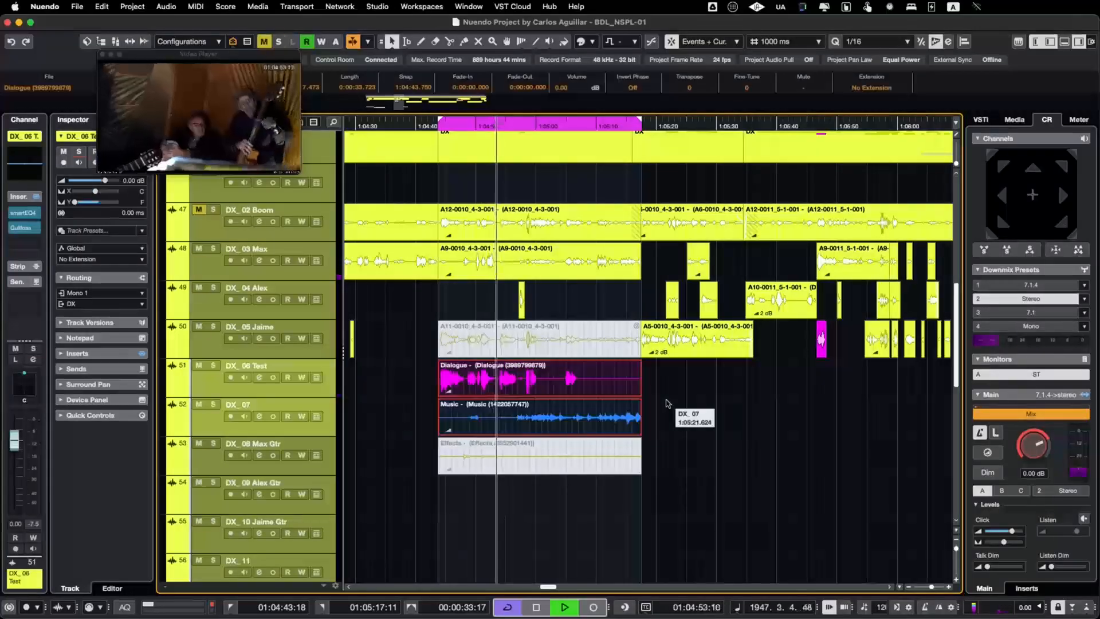
key("s")
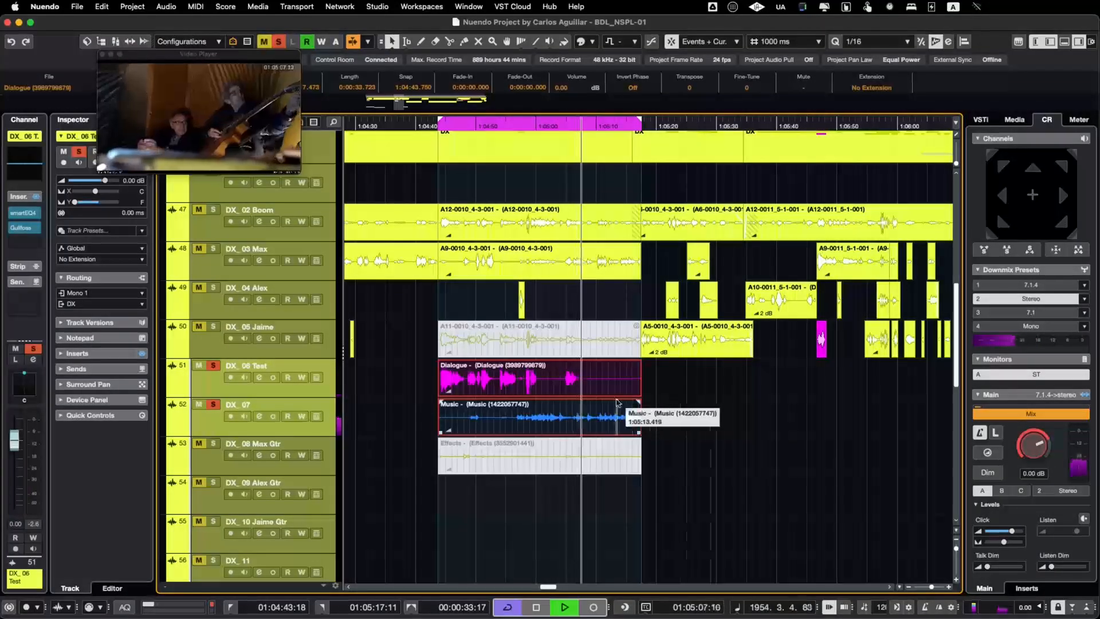
key("space")
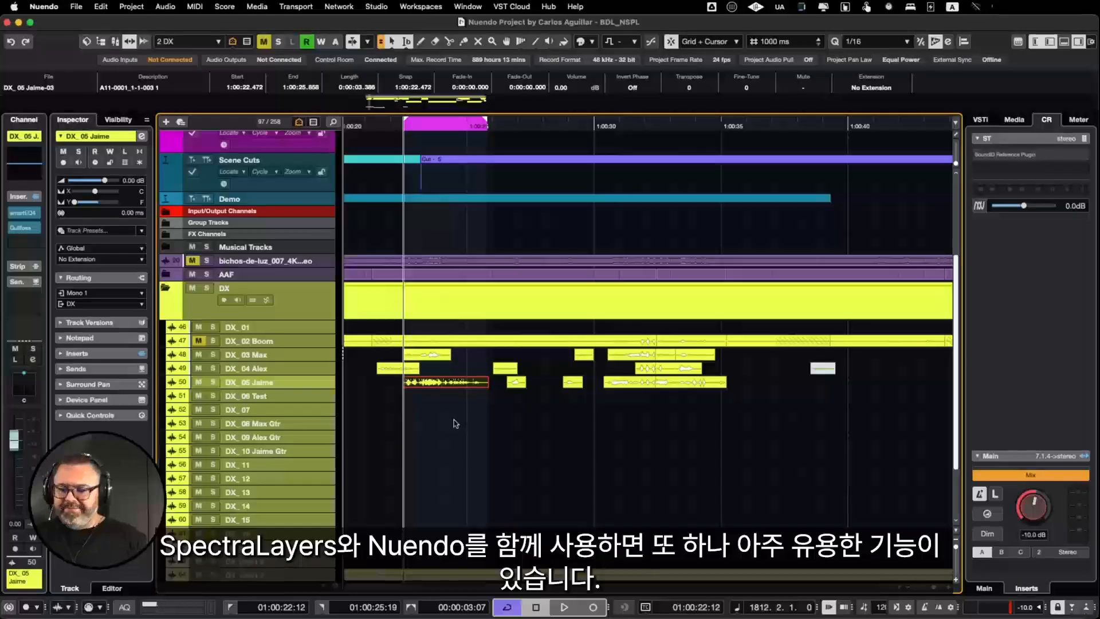
Step: Enlarge track 50 and play its selected short dialogue clip A11-0001_1-1-003 1
key("alt+Down")
key("alt+Down")
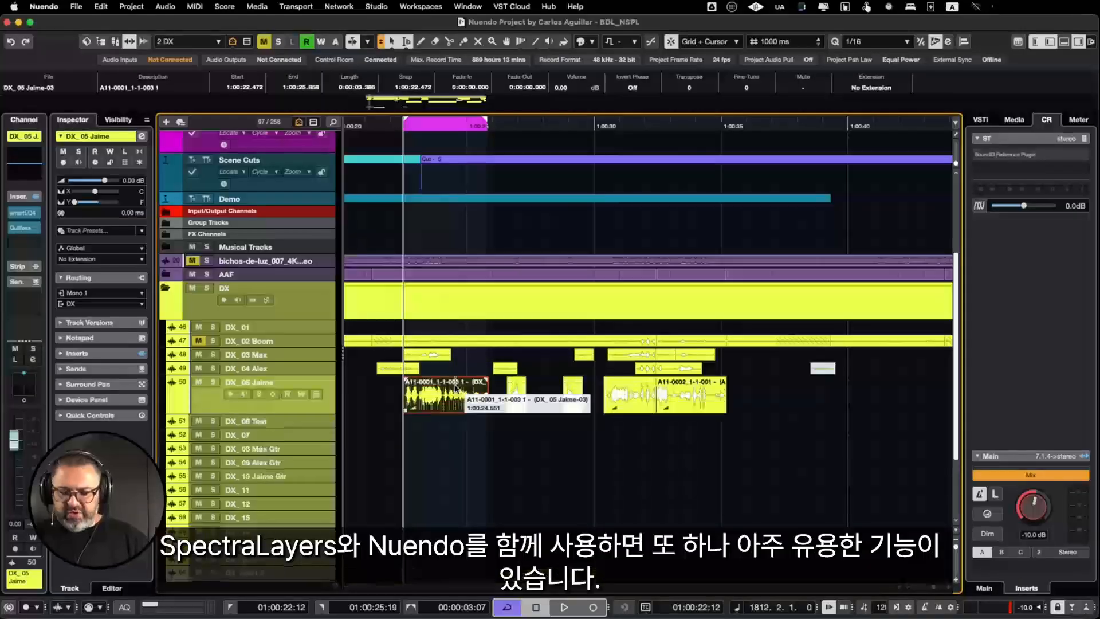
scroll(456, 389, "up", 3)
scroll(456, 388, "left", 3)
scroll(456, 389, "down", 1)
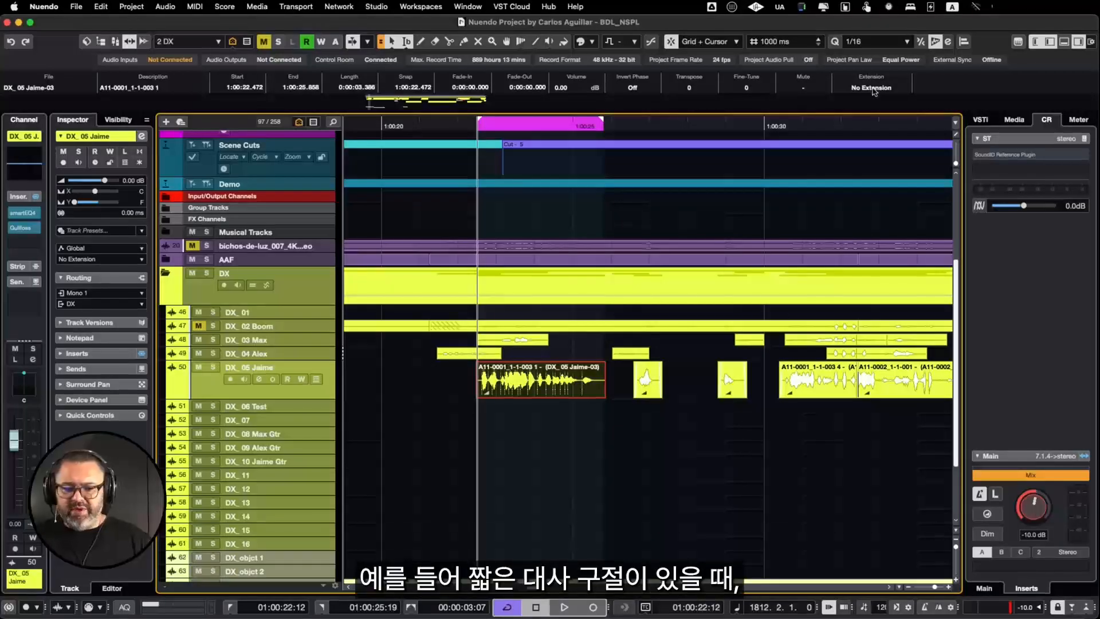
key("space")
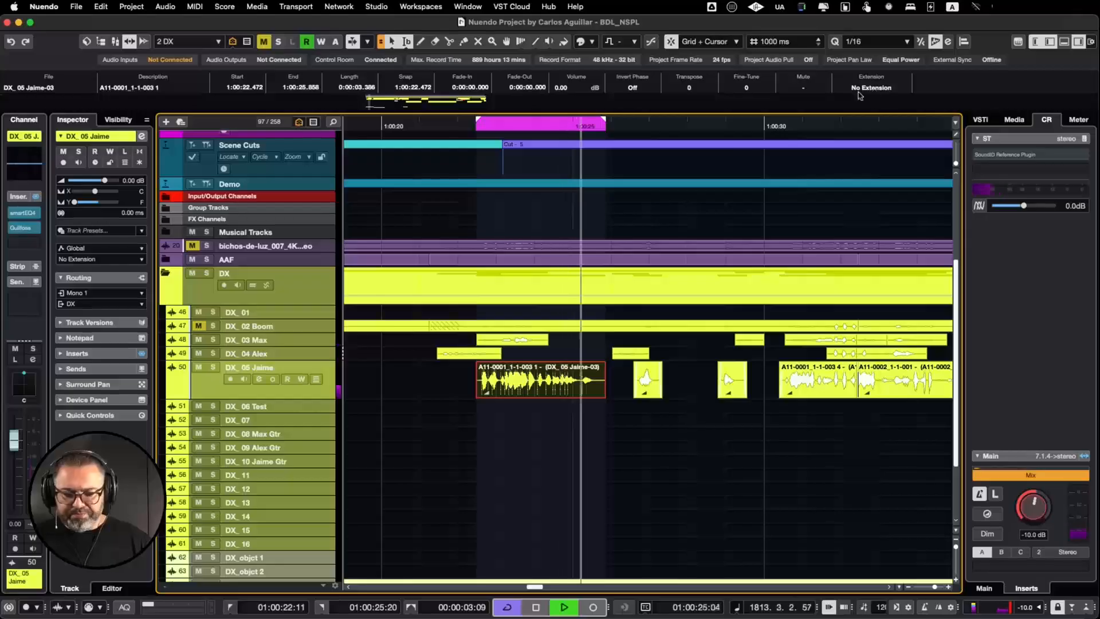
key("space")
Step: Apply the SpectraLayers extension to the selected clip and run Unmix Transcription in Español (Spanish) at High quality
left_click(872, 88)
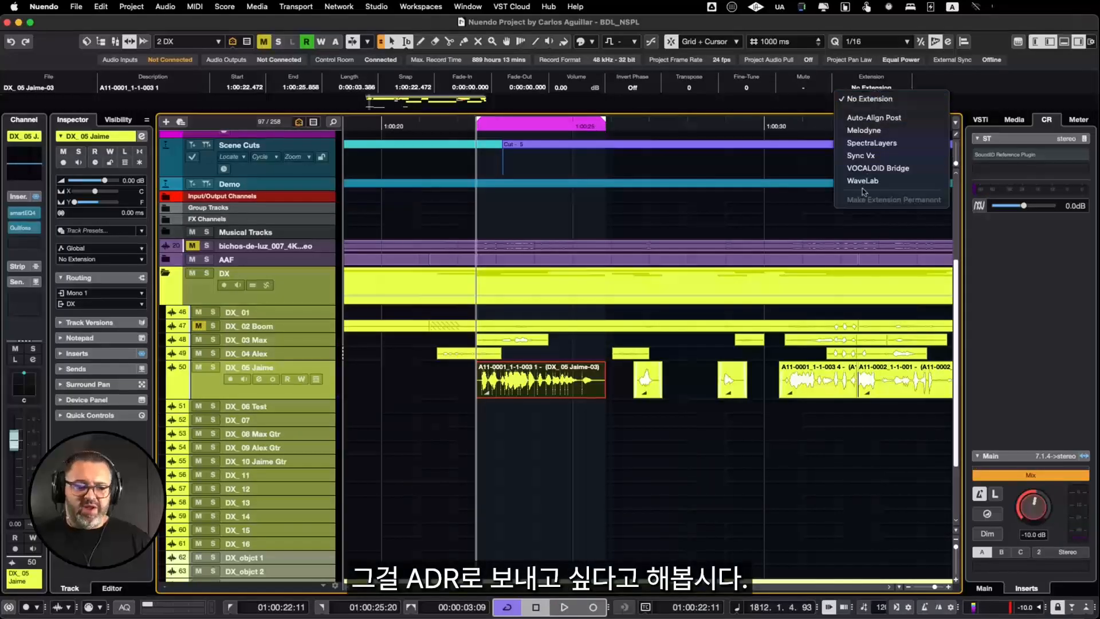
left_click(876, 144)
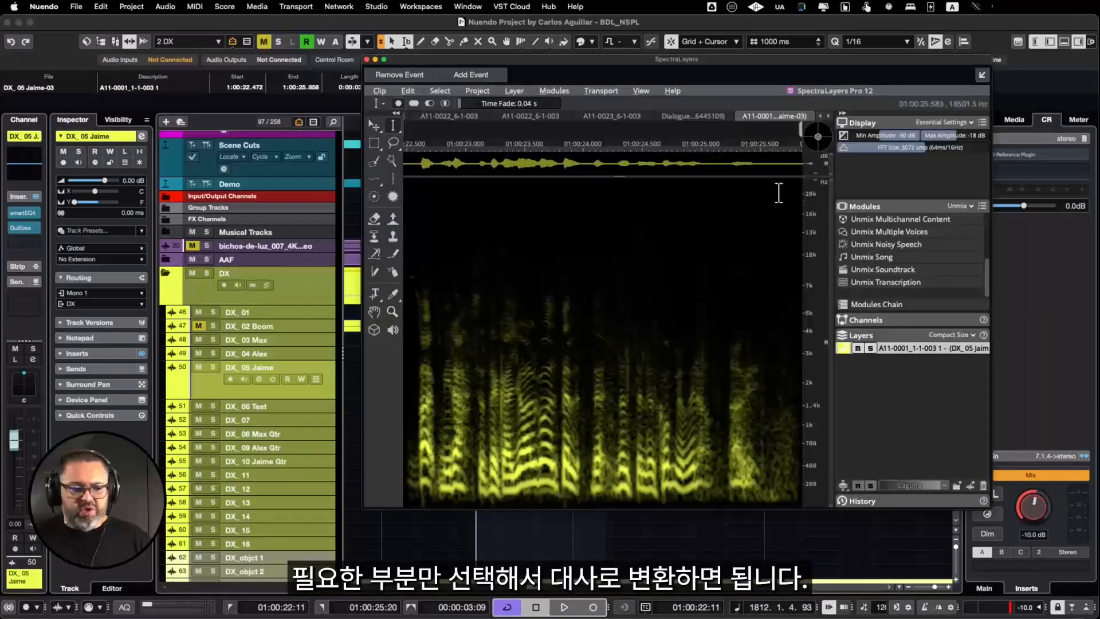
double_click(886, 281)
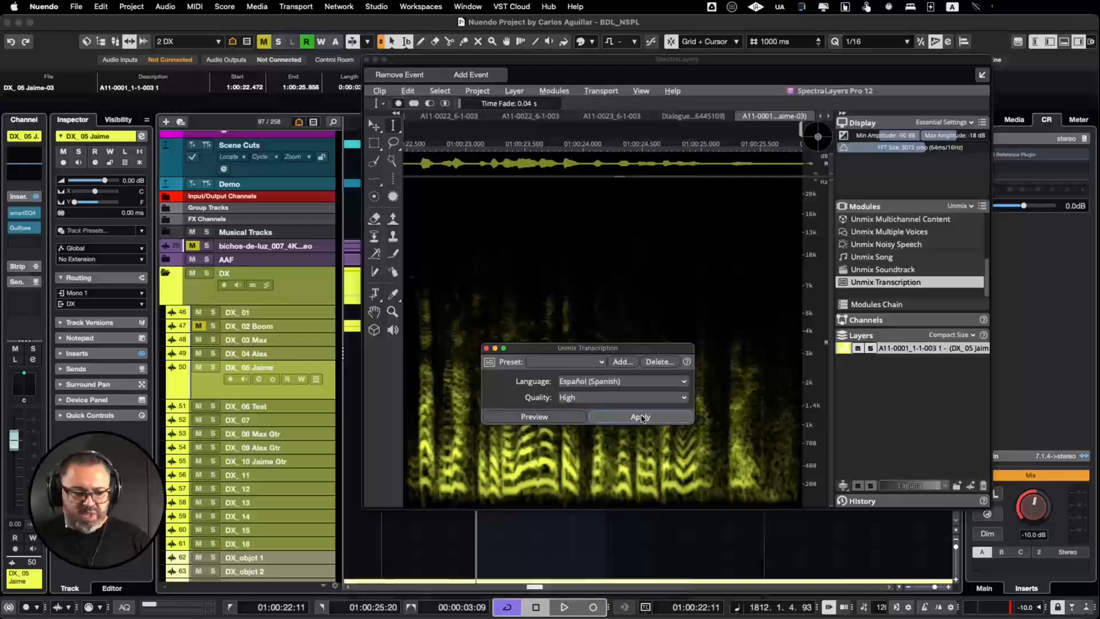
left_click(642, 418)
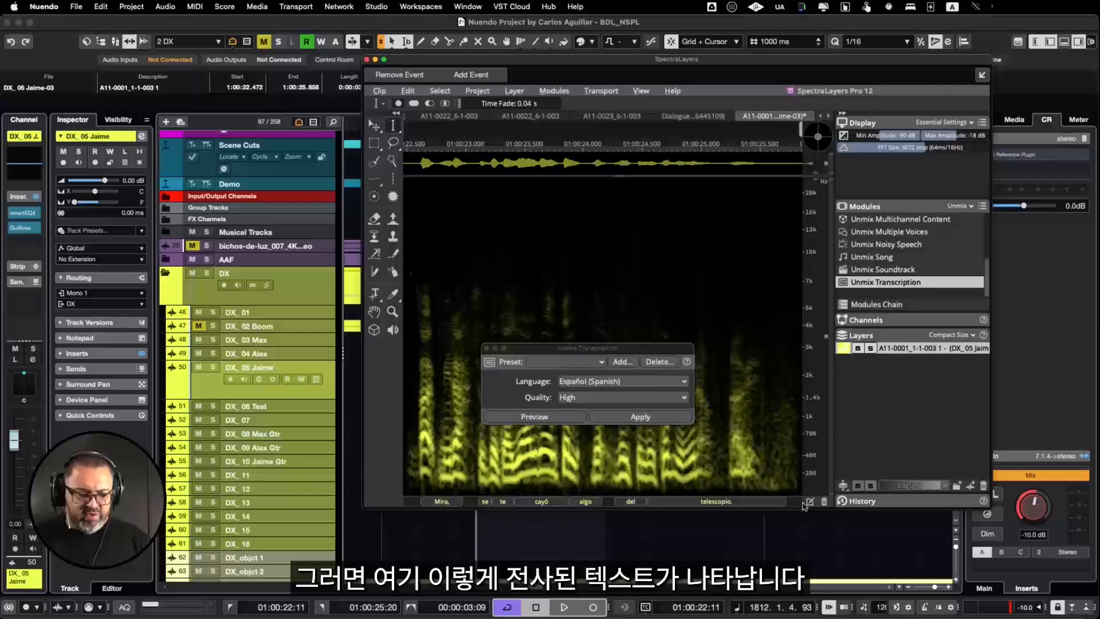
Step: Export the transcript as SubRip file Test 1.srt in the CSV Files folder, replacing the existing file, and close SpectraLayers
left_click(810, 502)
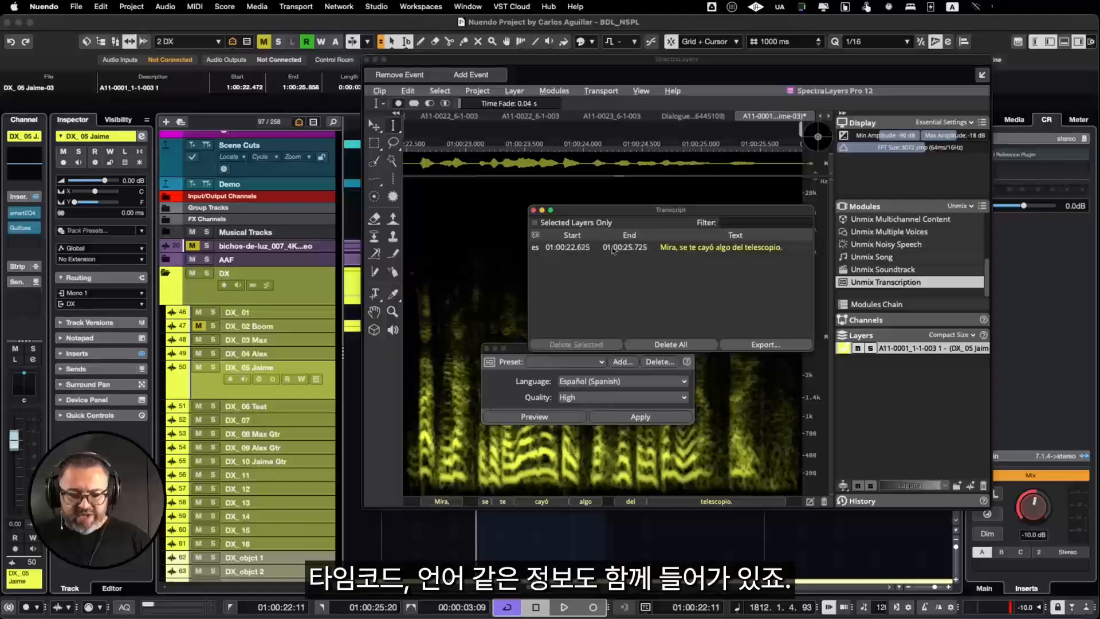
left_click(766, 345)
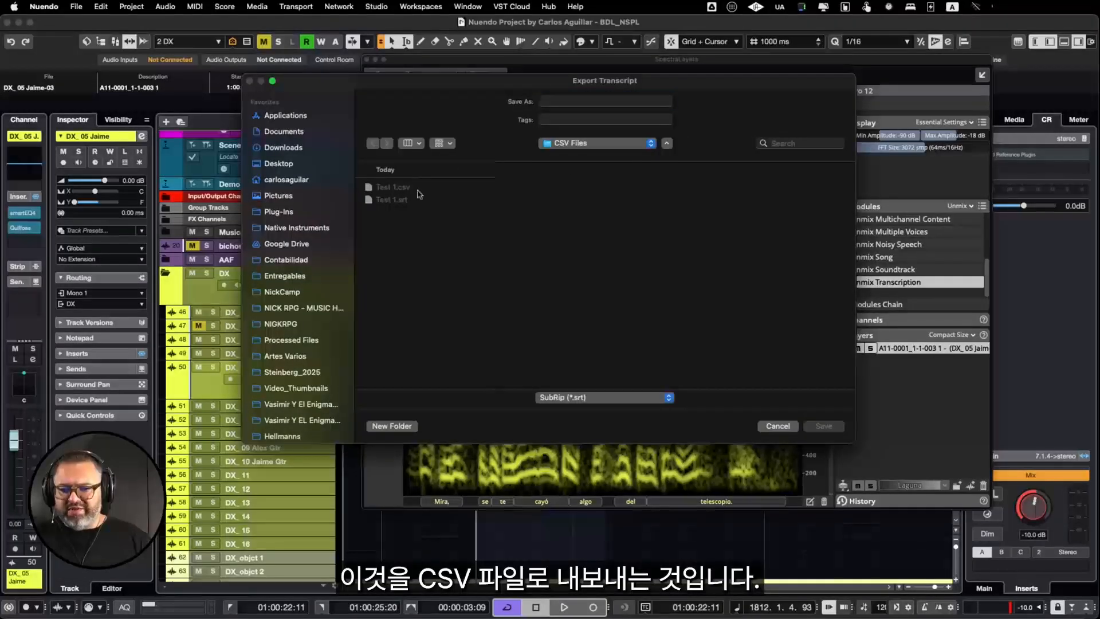
left_click(395, 187)
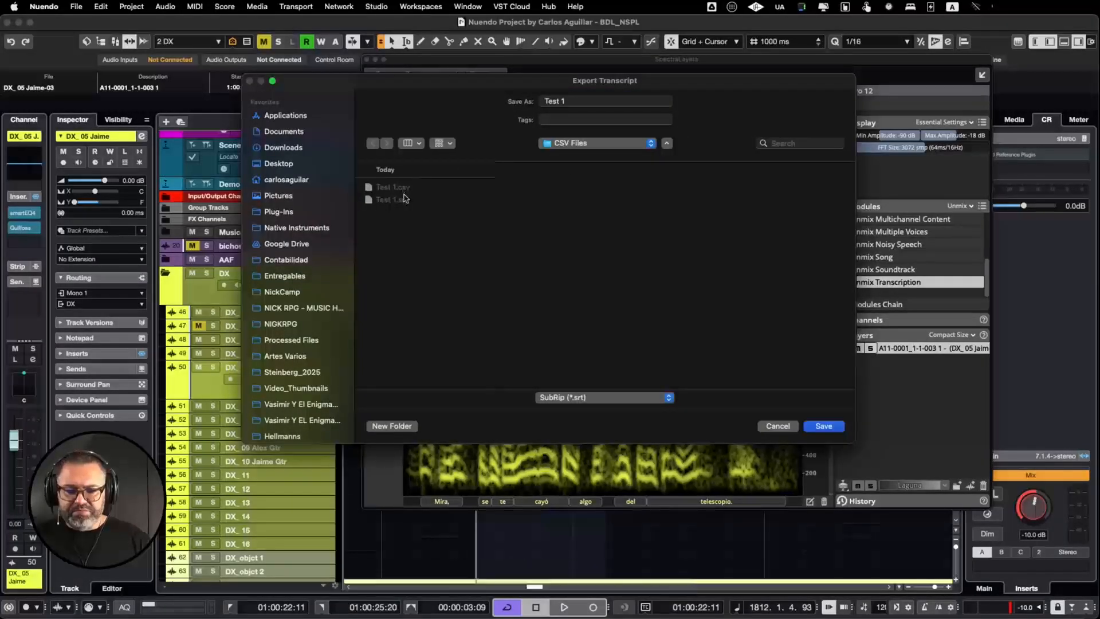
left_click(821, 429)
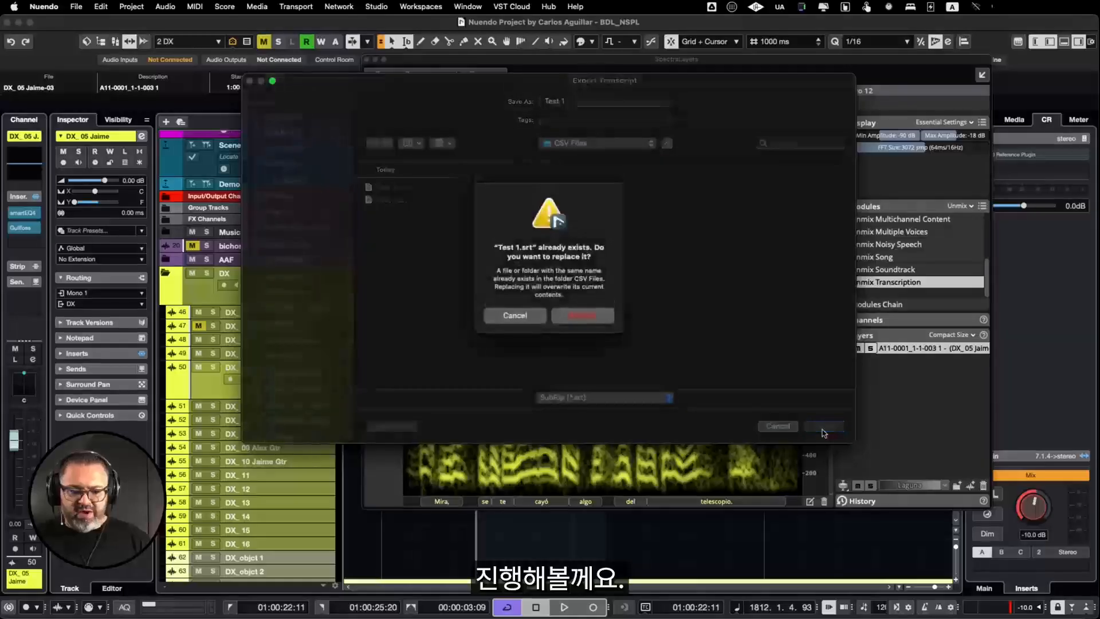
left_click(583, 315)
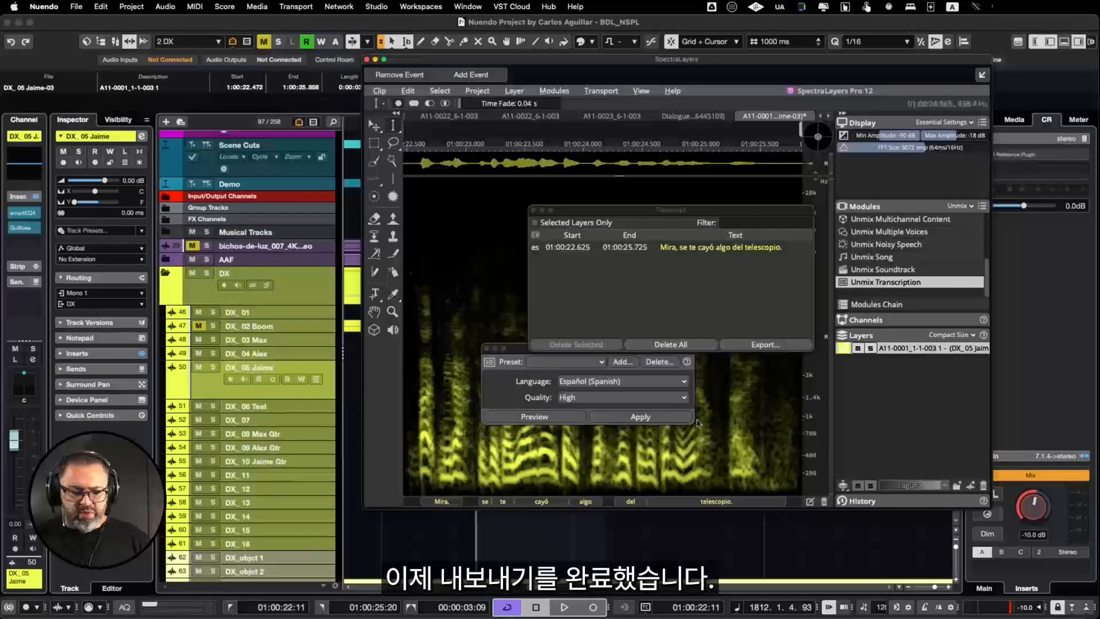
left_click(367, 59)
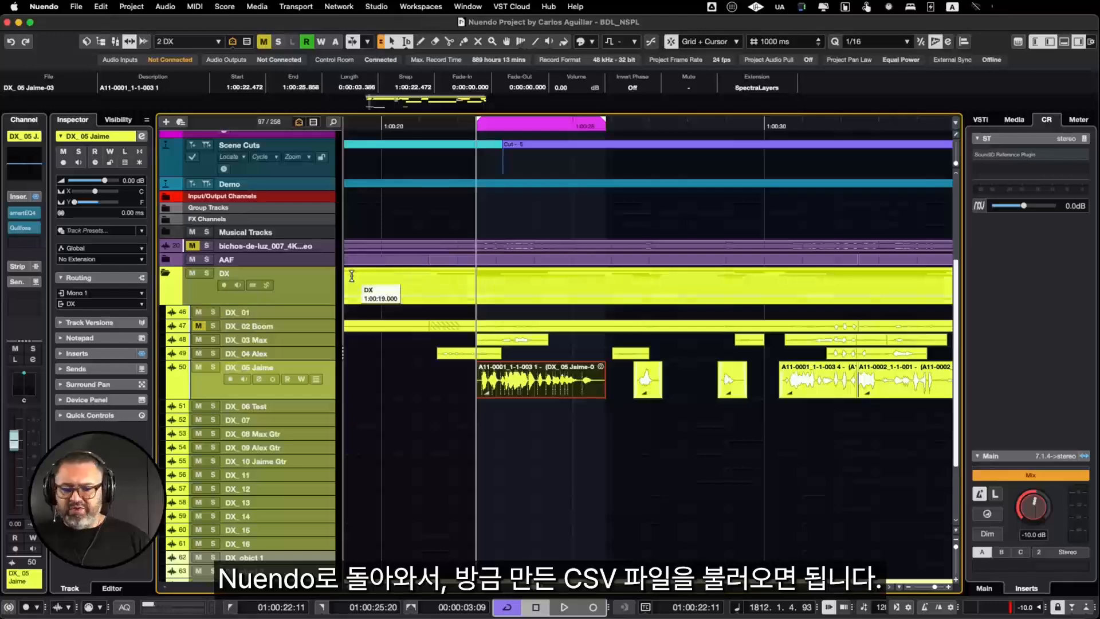
Step: Import Test 1.csv from the CSV Files folder as CSV markers, using UTF-8 encoding and the comma separator
left_click(75, 7)
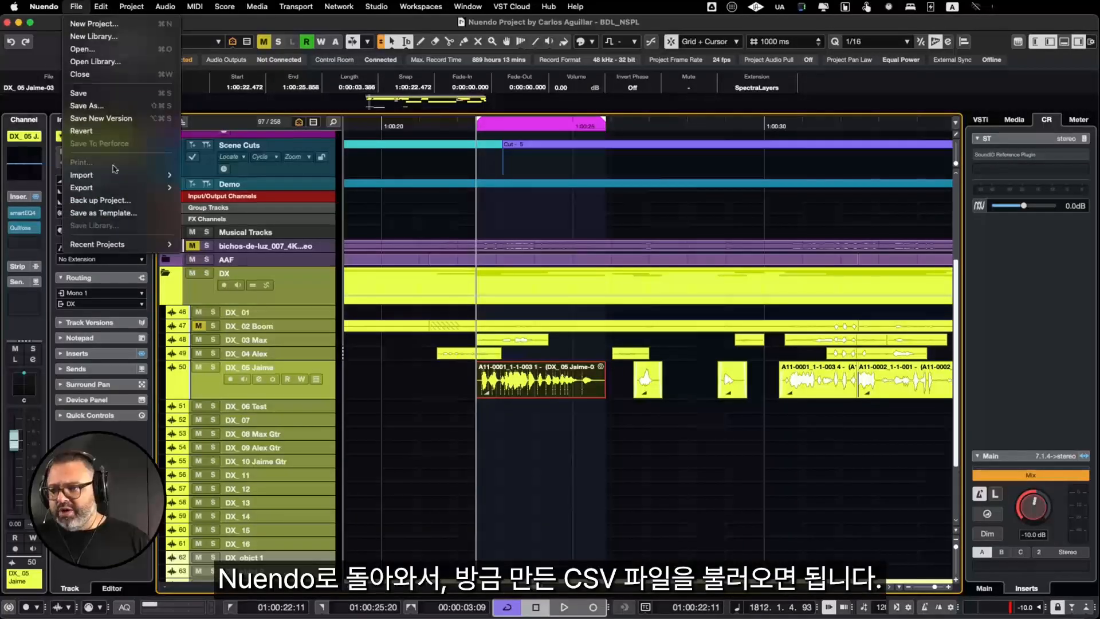
mouse_move(115, 175)
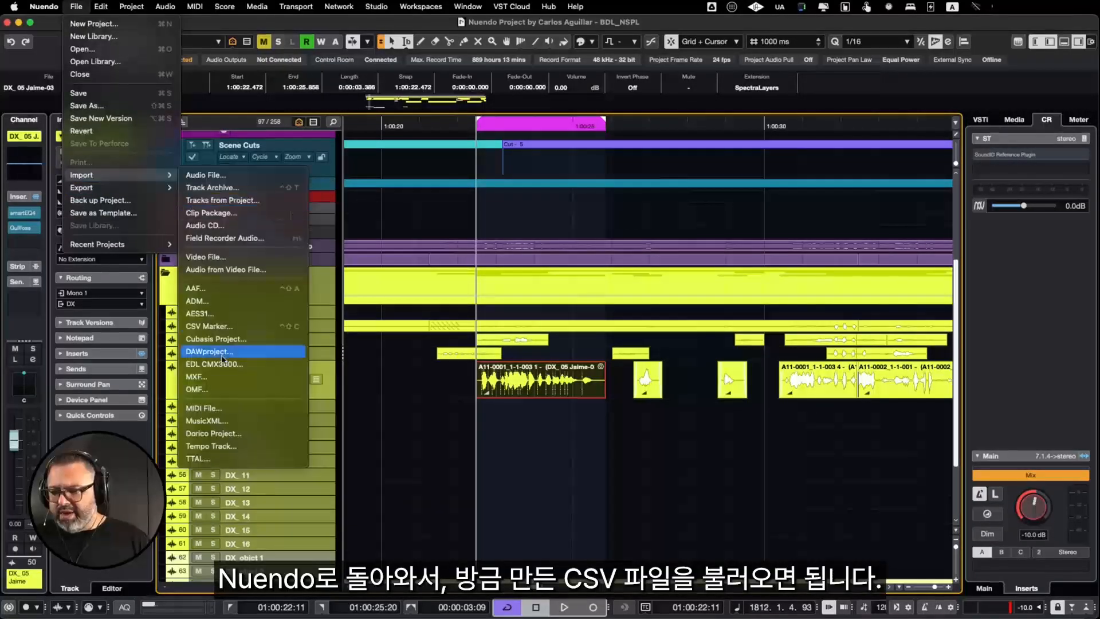
left_click(224, 326)
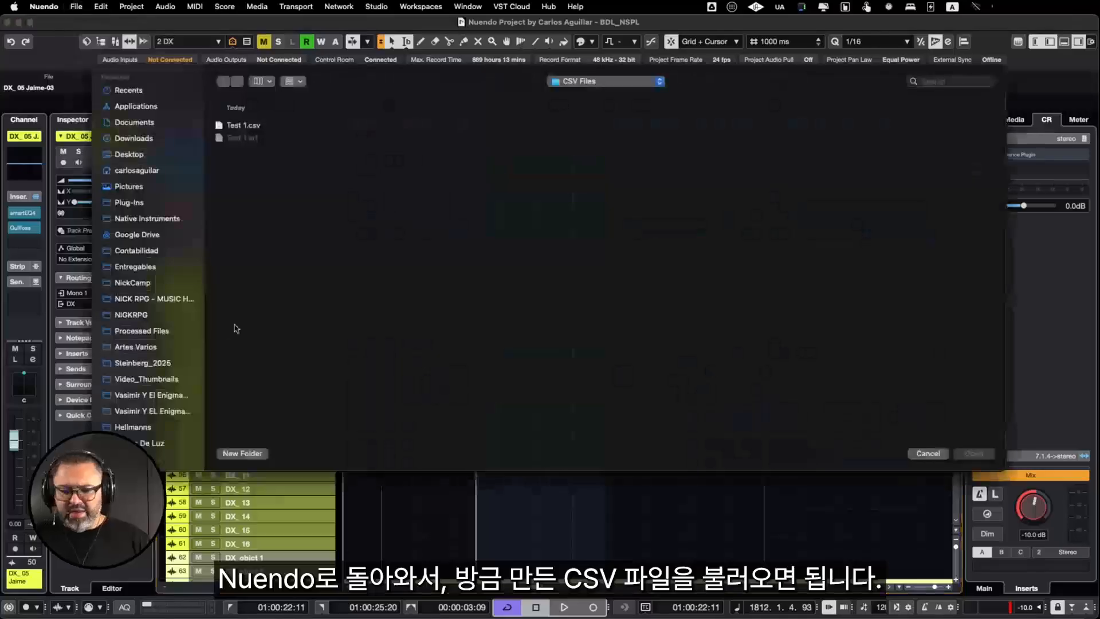
double_click(248, 124)
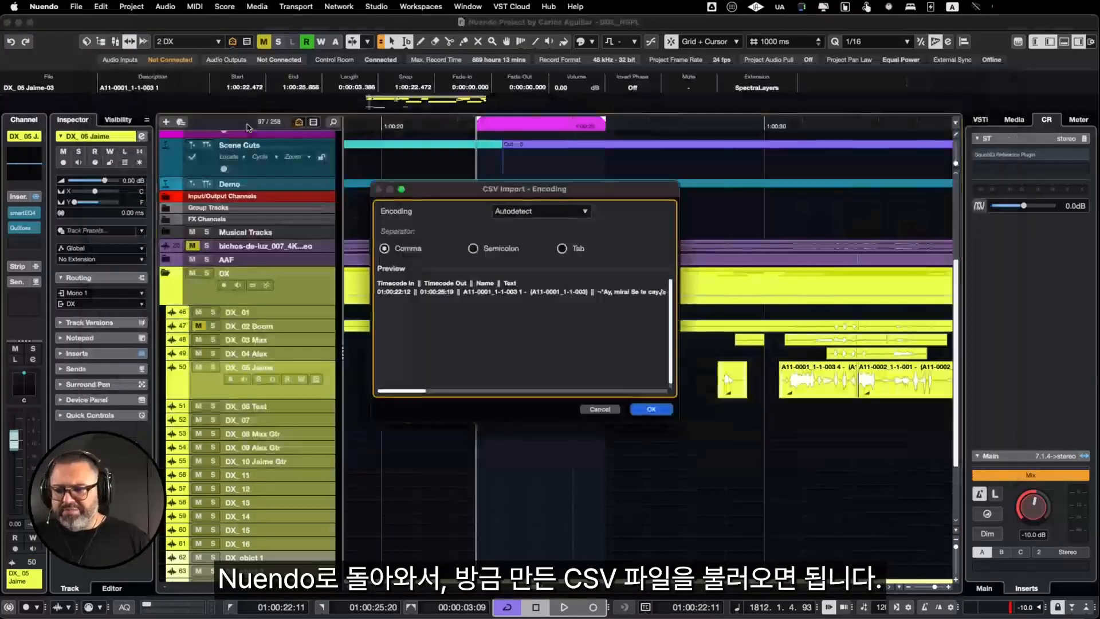
left_click(534, 215)
left_click(537, 227)
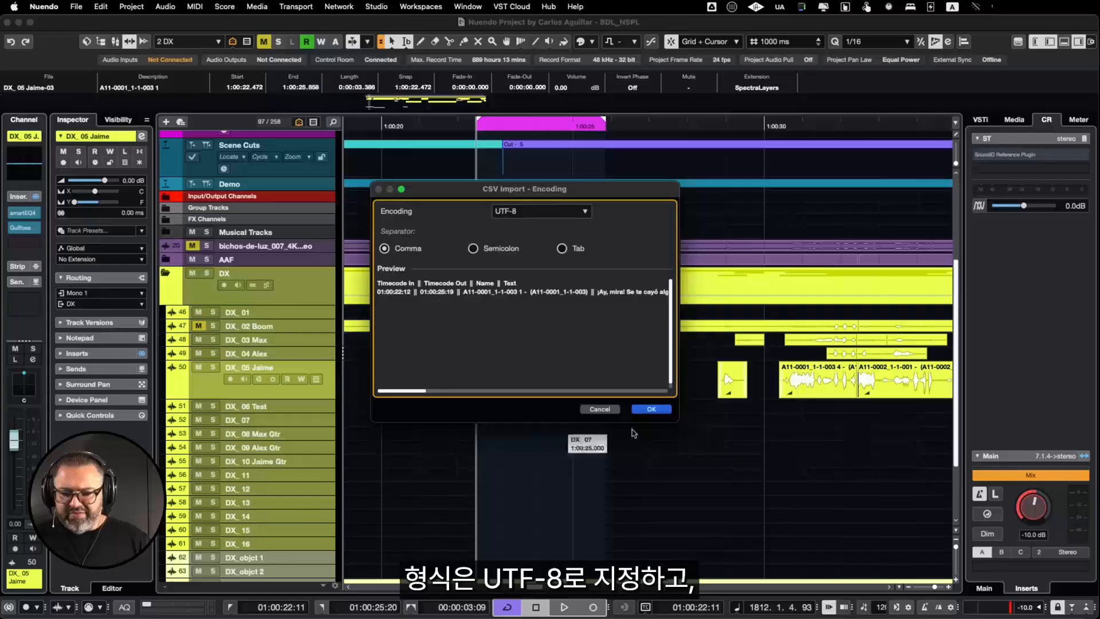
left_click(652, 409)
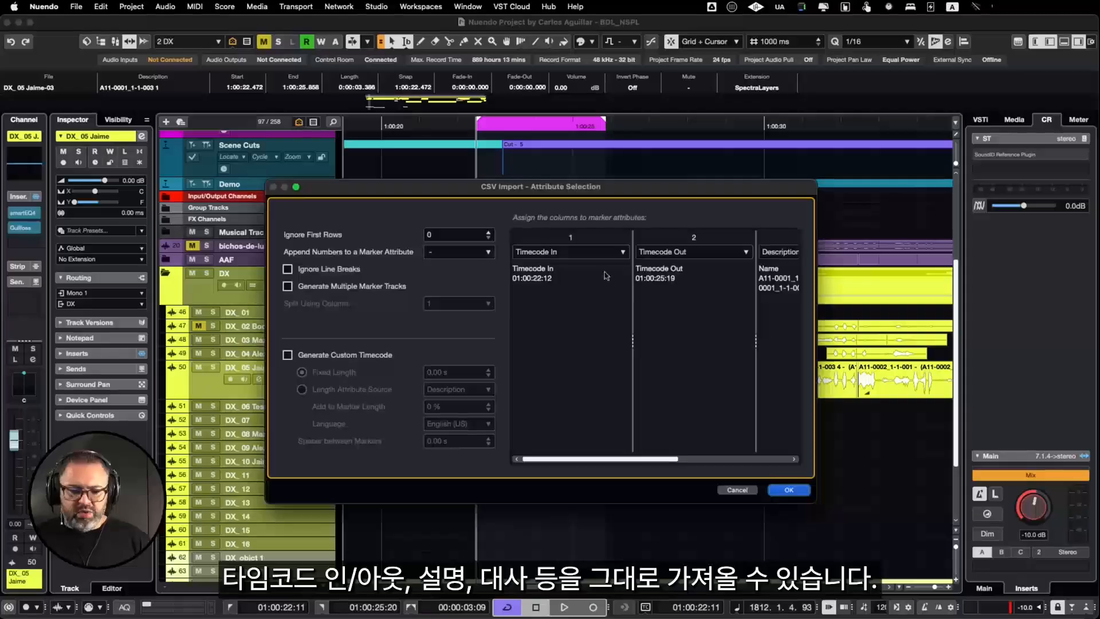
Step: Check the marker attribute assigned to each CSV column, ignore the first 1 row and finish the marker import
scroll(680, 293, "right", 5)
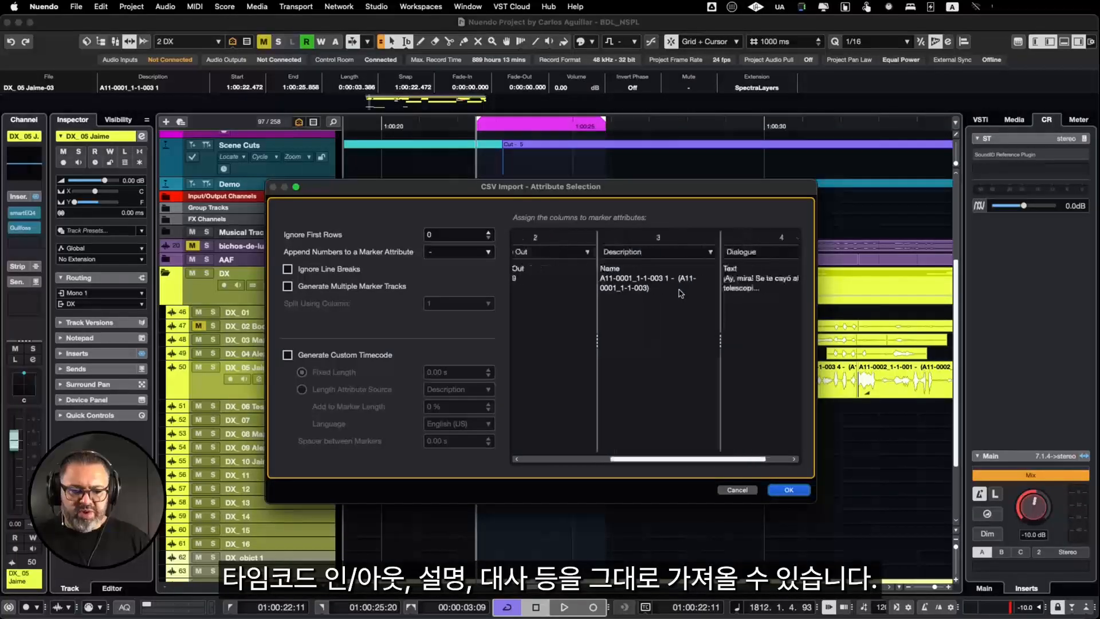
scroll(680, 294, "right", 2)
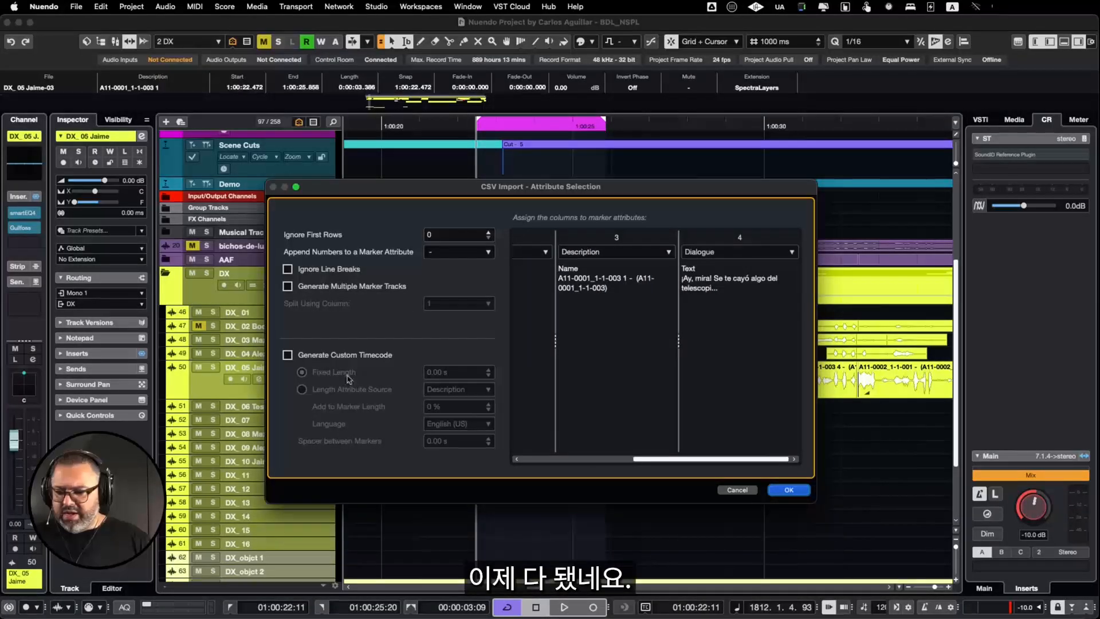
left_click(488, 232)
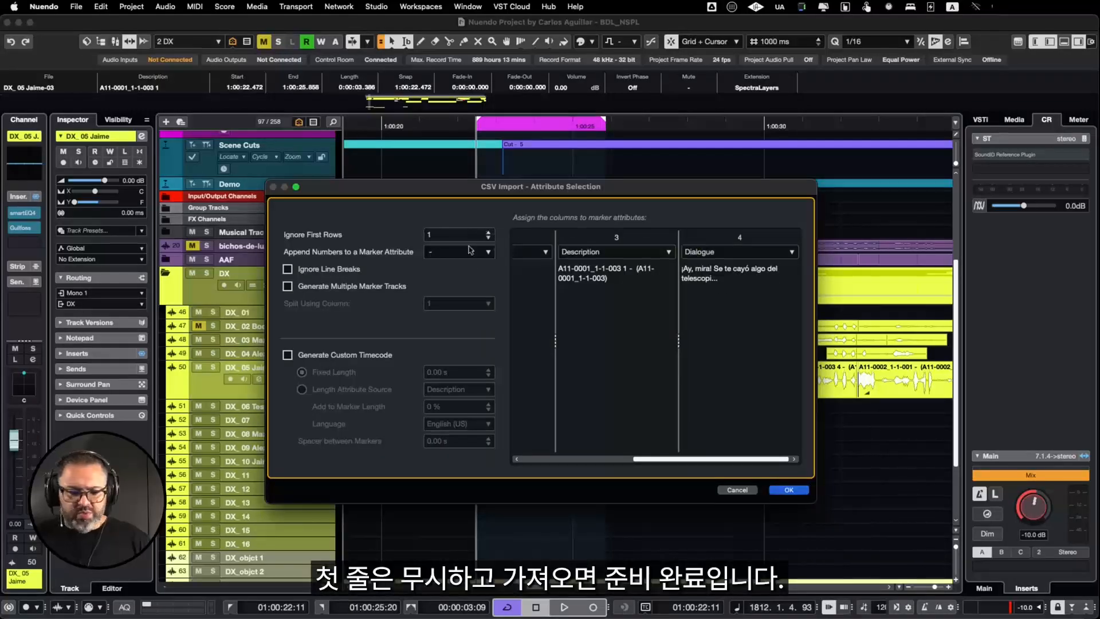
left_click(788, 490)
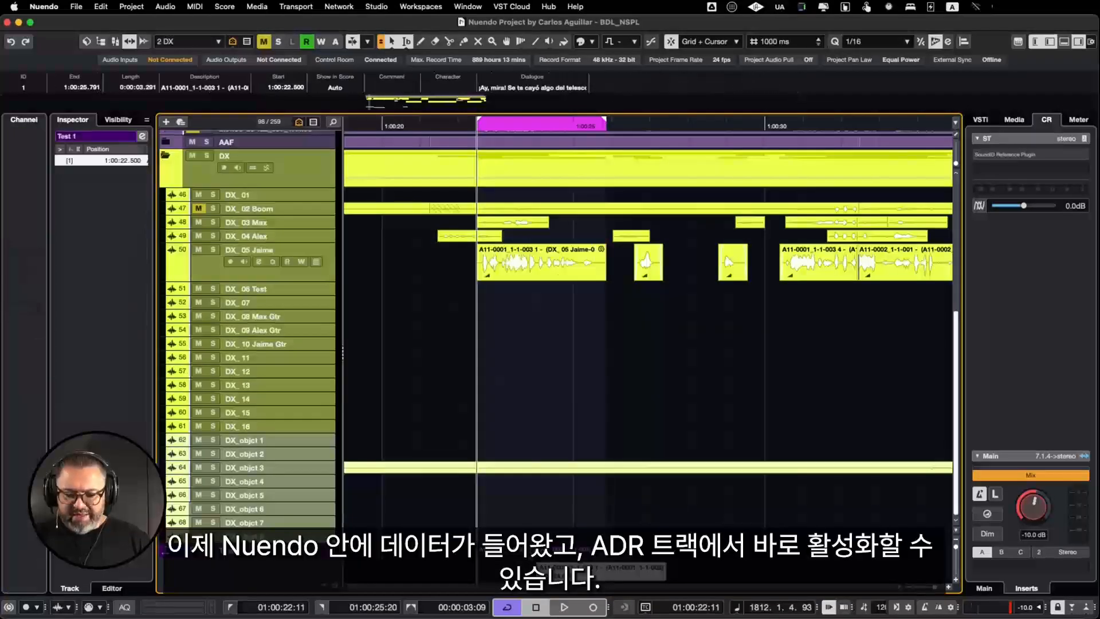
Step: Show the video player and ADR panel, make Test 1 the ADR marker track and rehearse its dialogue marker
key("F8")
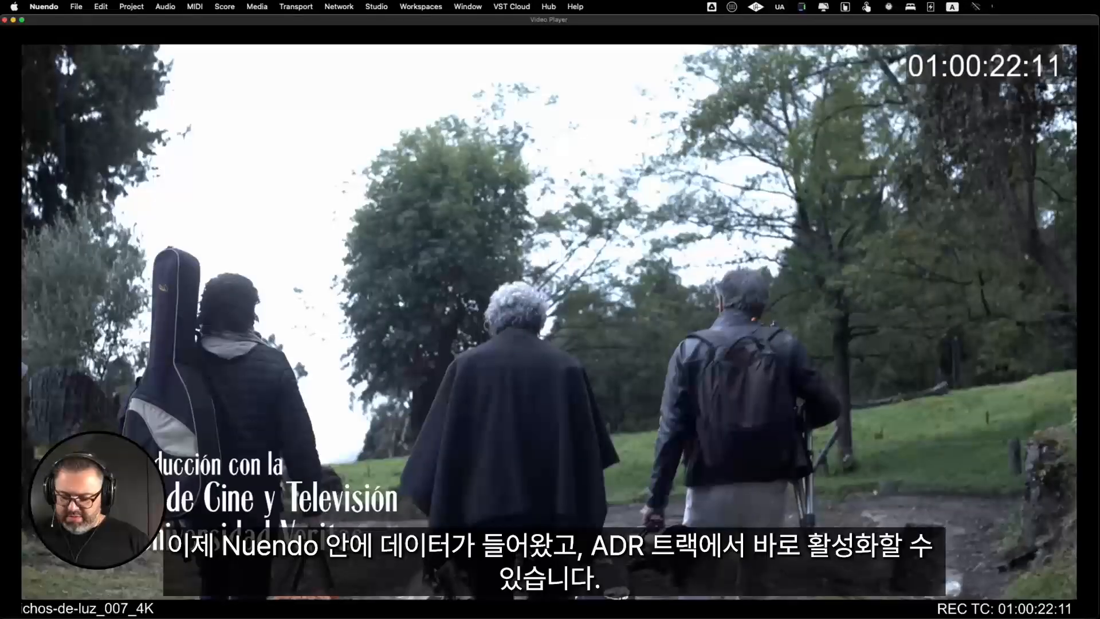
key("F8")
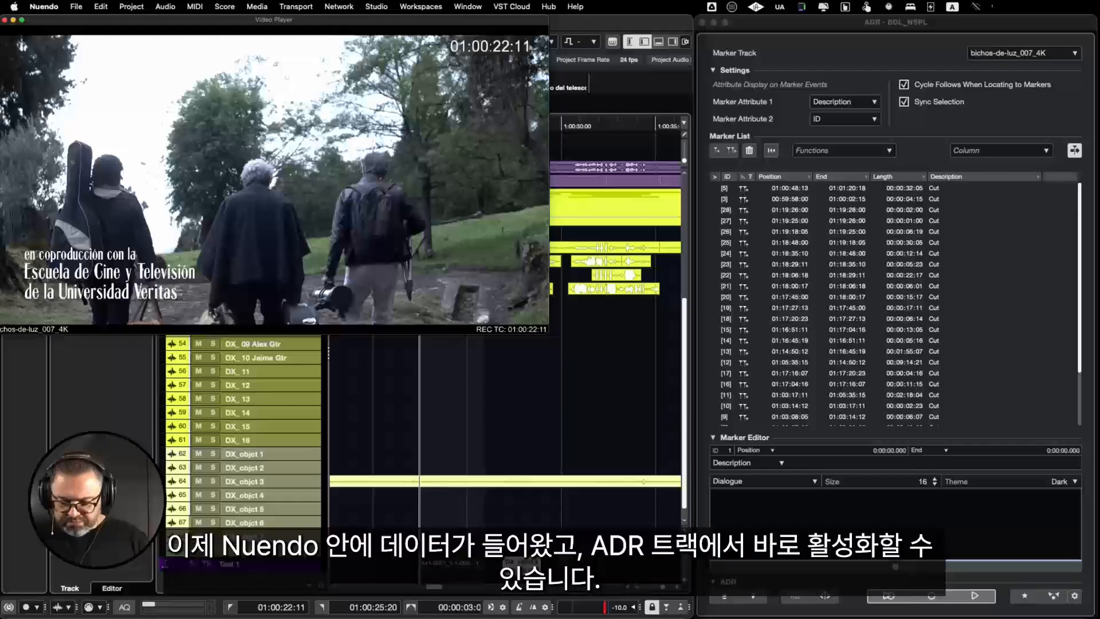
left_click(514, 552)
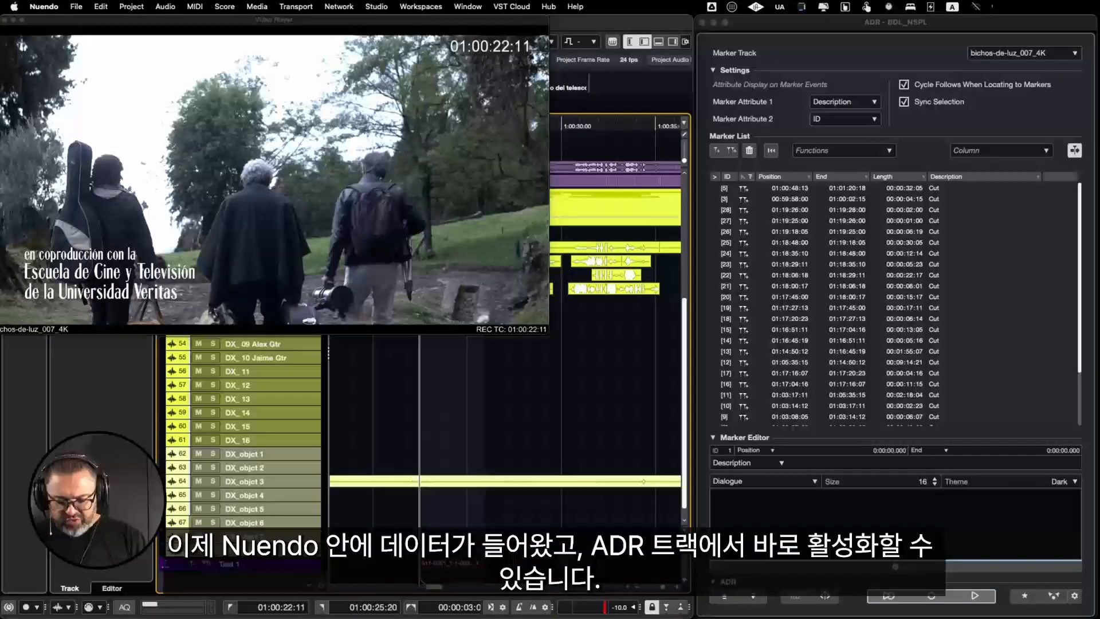
left_click(178, 564)
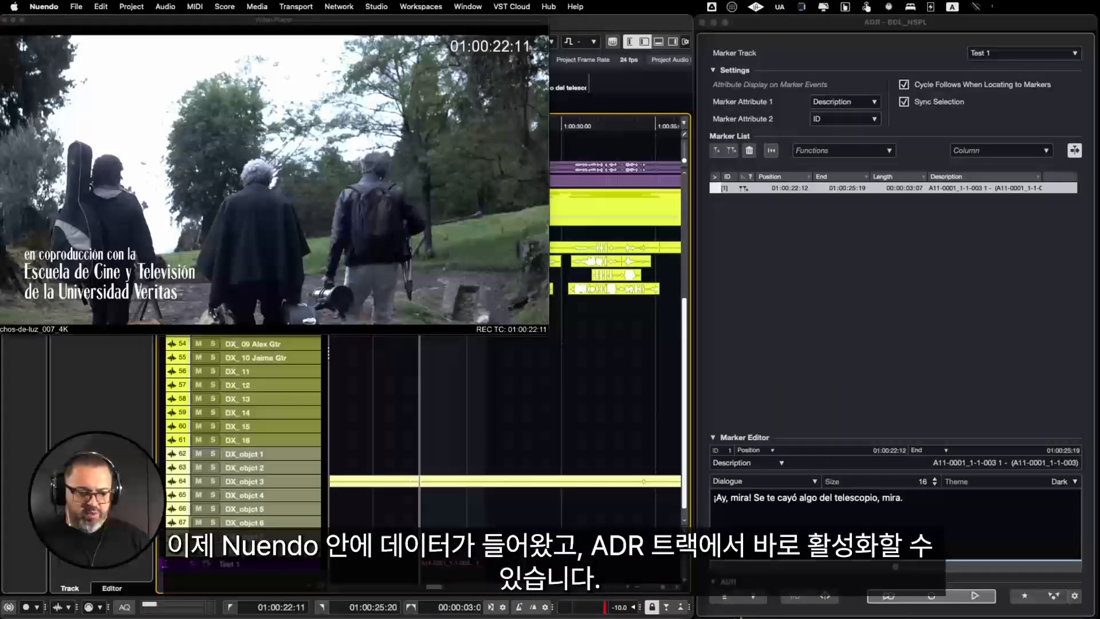
left_click(889, 596)
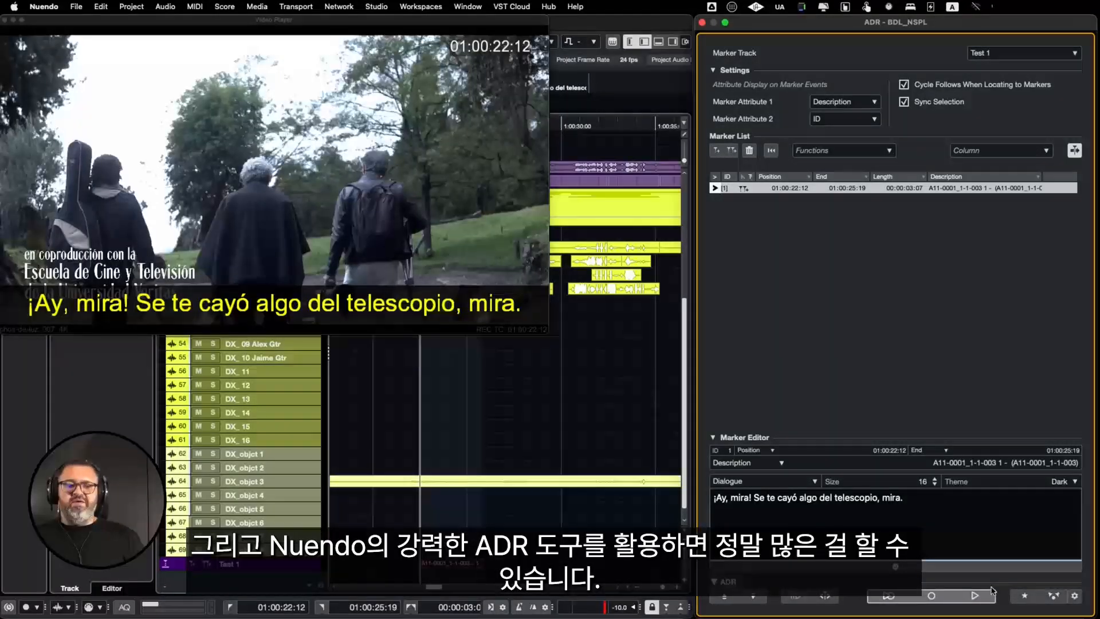
Step: Set the ADR video overlay's text color to blue (R 0, G 157, B 249) and close the ADR setup
left_click(1075, 596)
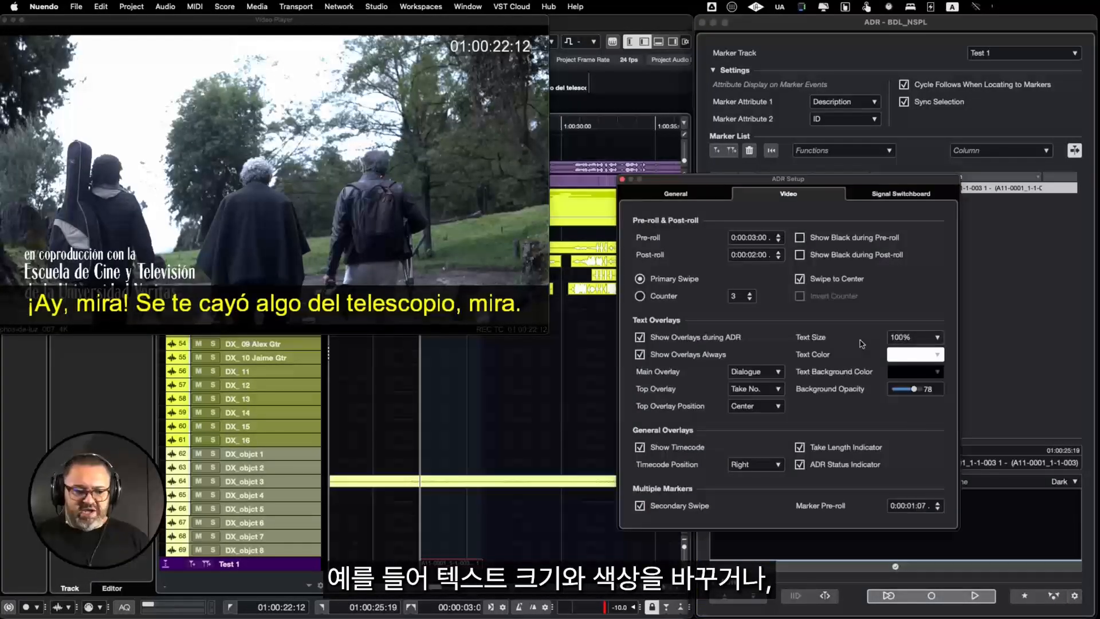
left_click(918, 355)
left_click_drag(962, 327, 965, 317)
left_click(1028, 572)
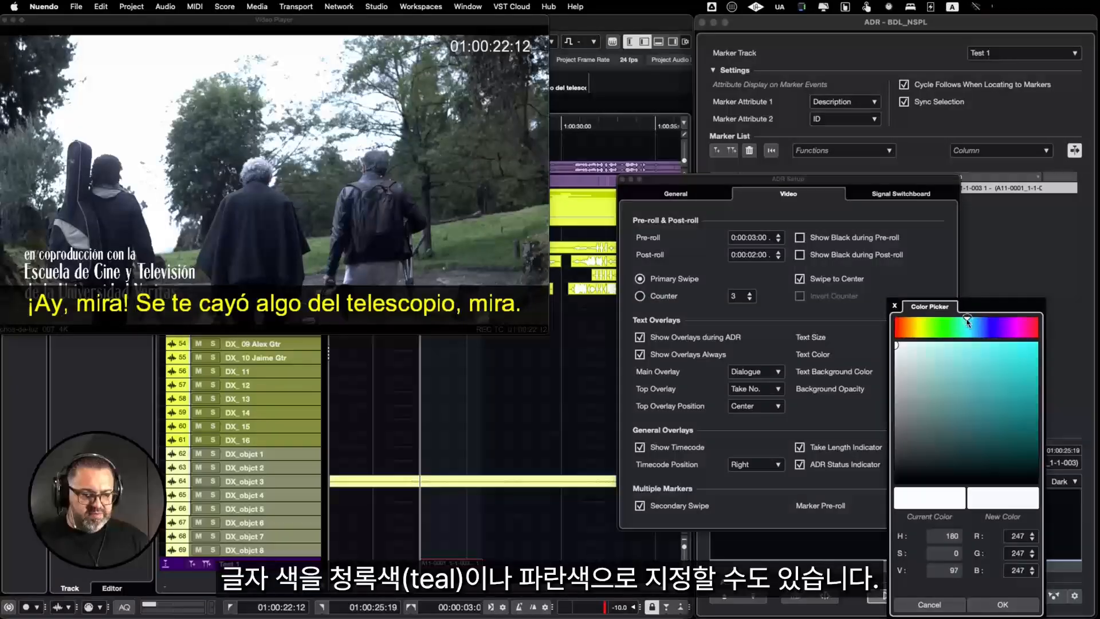
left_click(934, 357)
left_click_drag(955, 357, 1036, 344)
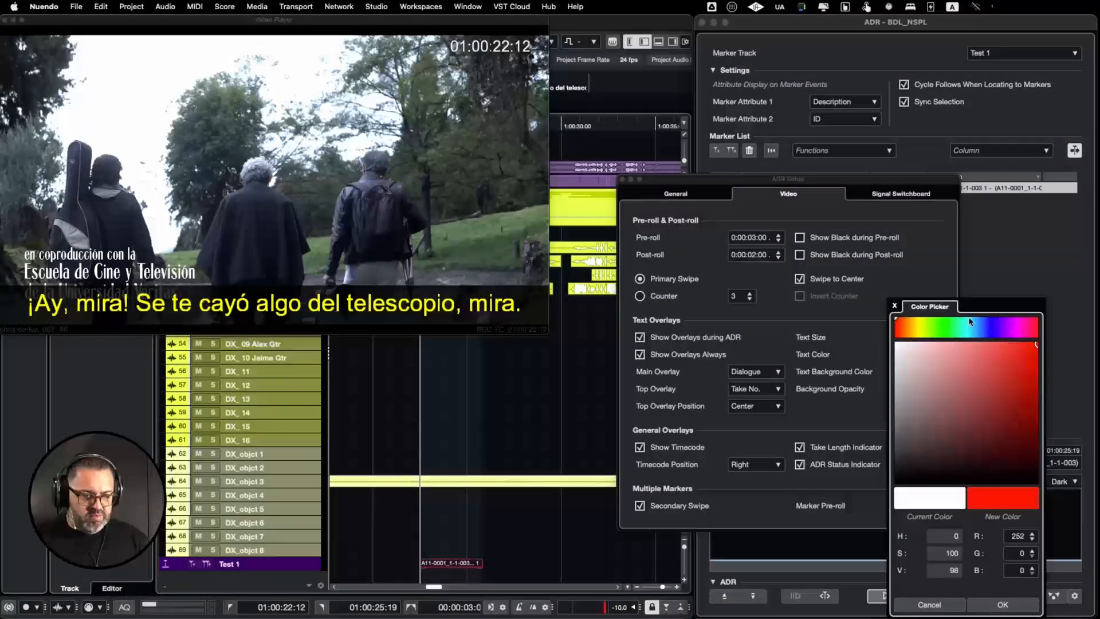
left_click_drag(947, 322, 975, 321)
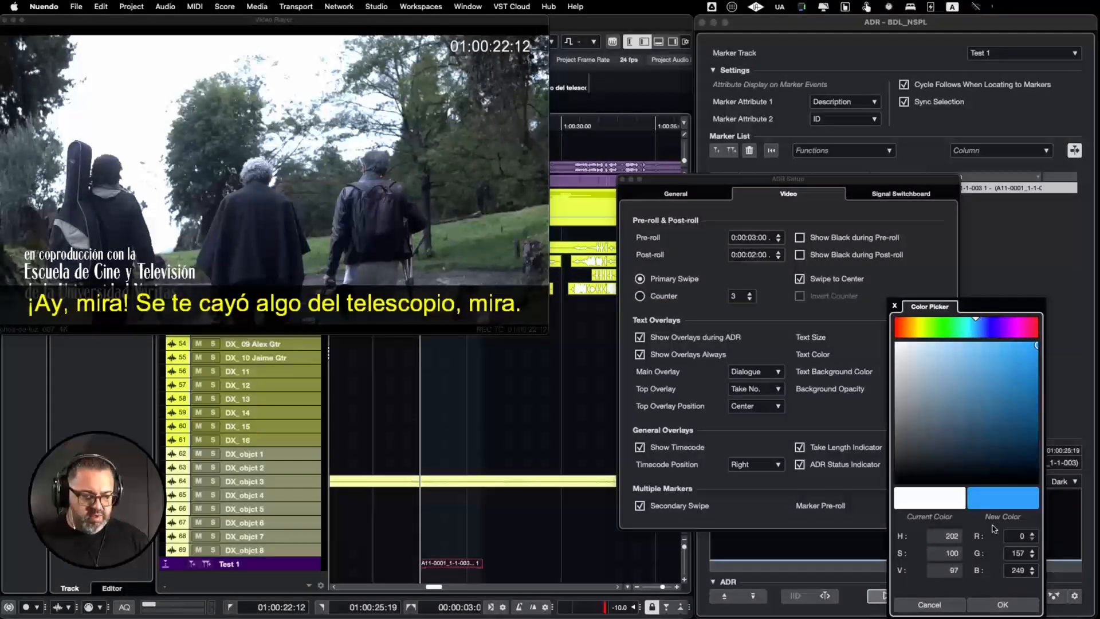
left_click(1012, 608)
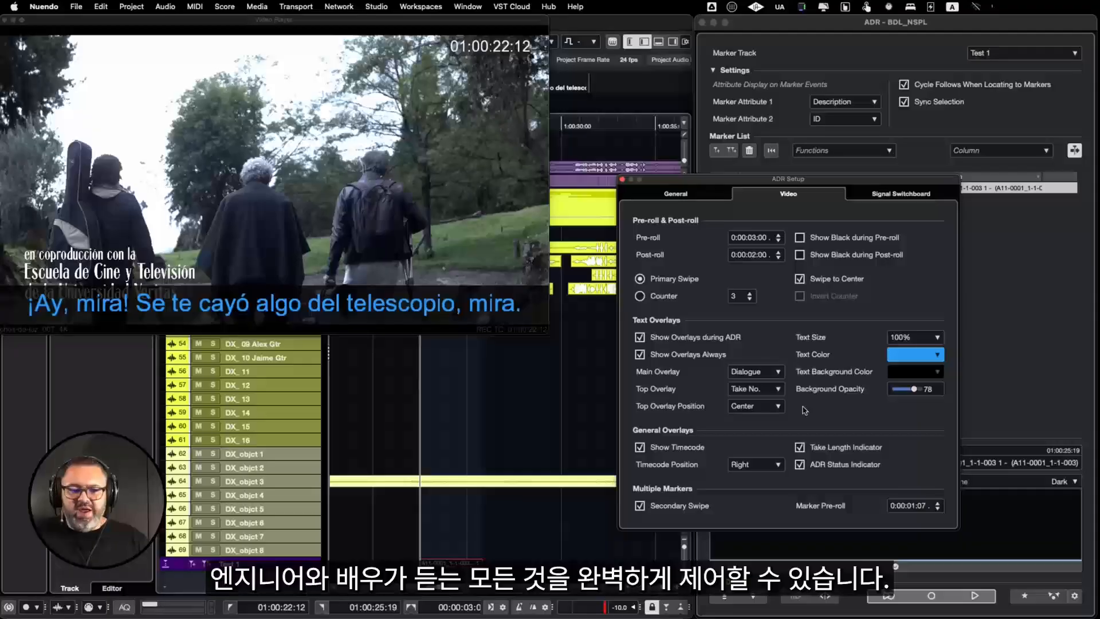
left_click(622, 180)
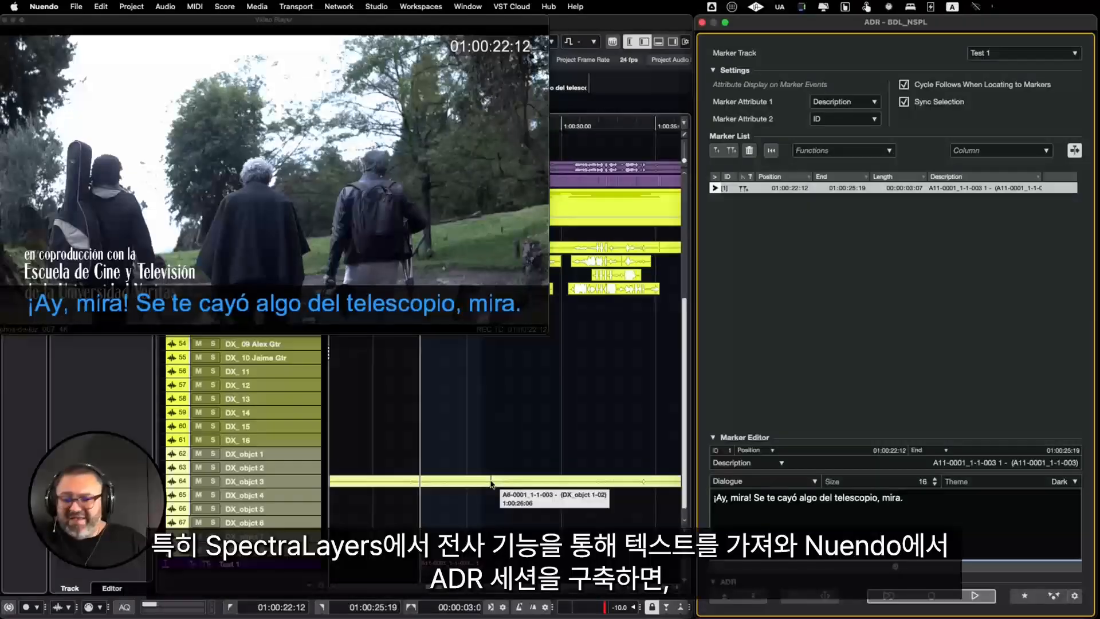
Step: Select clip A9-0009_4-3-001 on track 60 (DX_15), enlarge the track and play the clip briefly
scroll(499, 391, "left", 2)
scroll(499, 391, "down", 2)
scroll(500, 391, "right", 1)
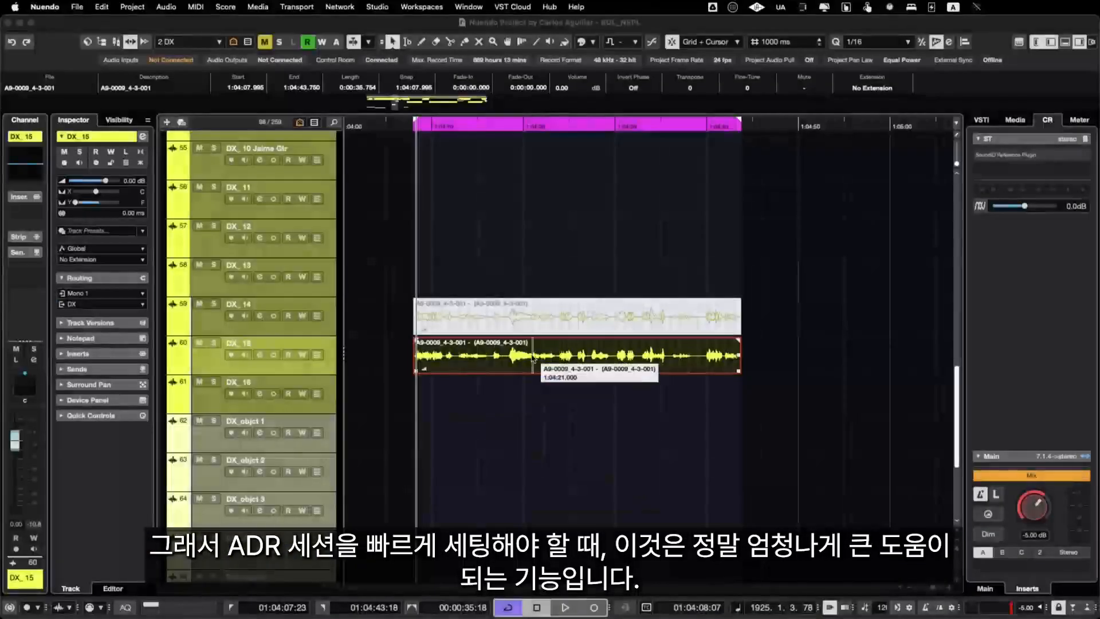
left_click(532, 358)
key("alt+Down")
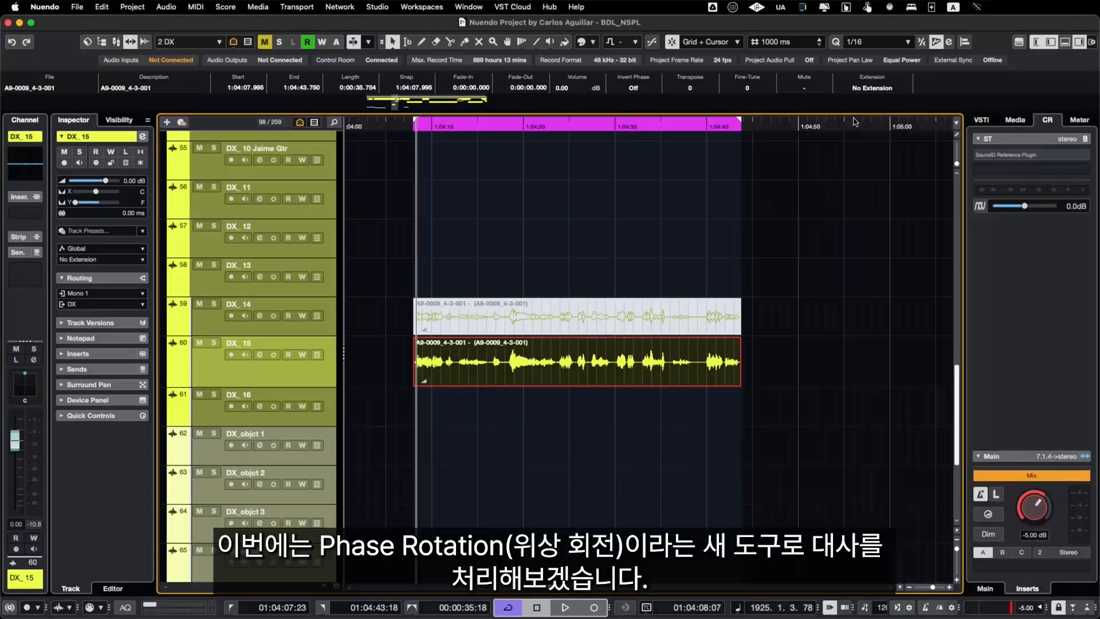
left_click(866, 89)
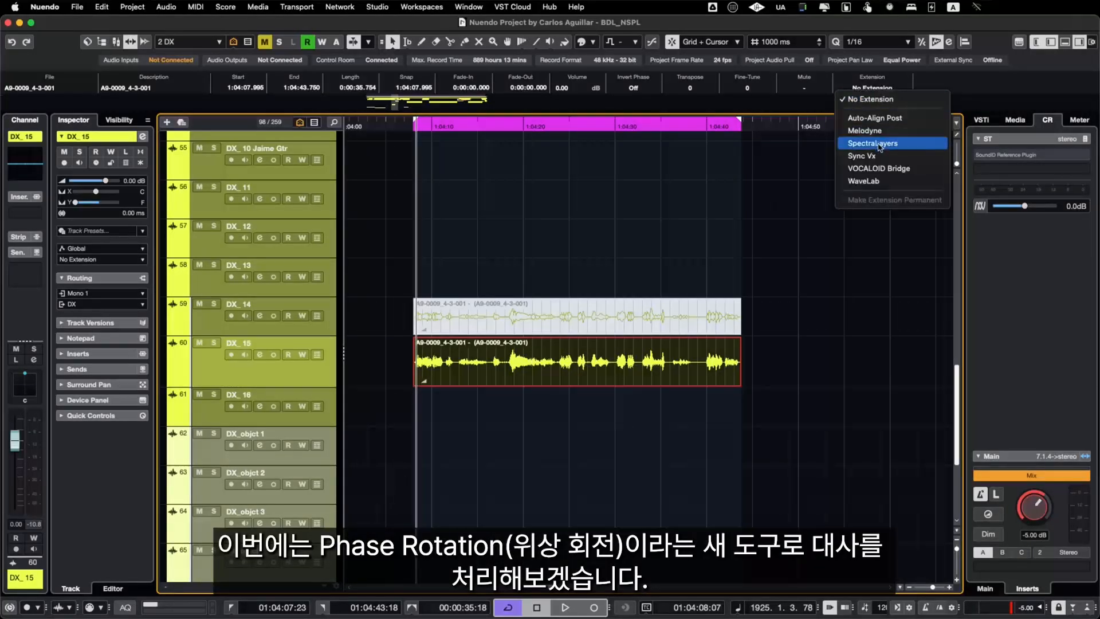
key("space")
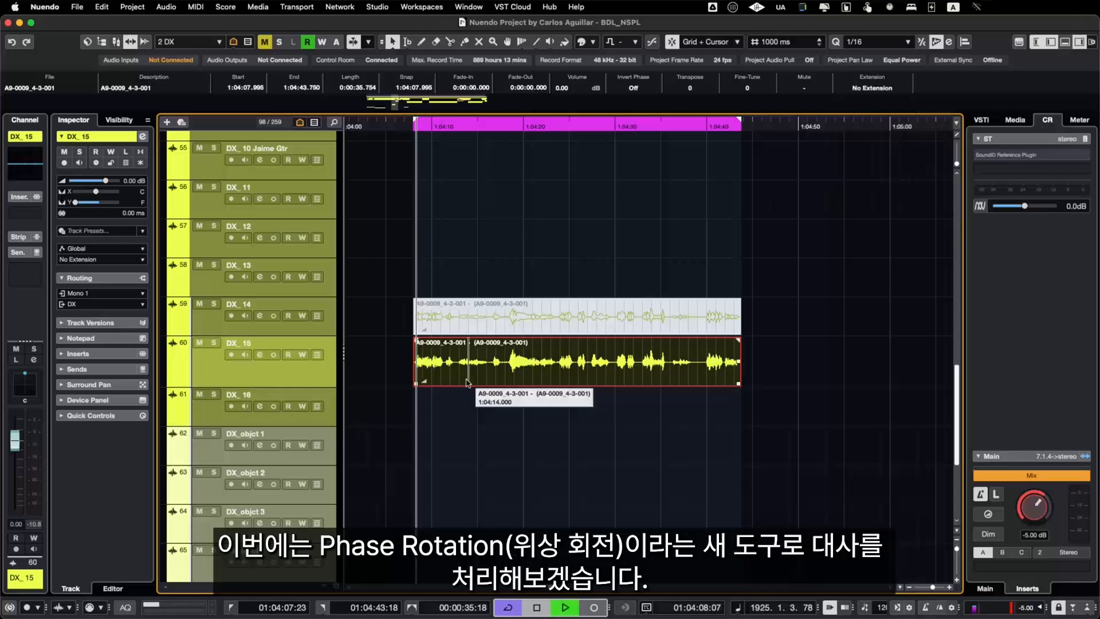
key("space")
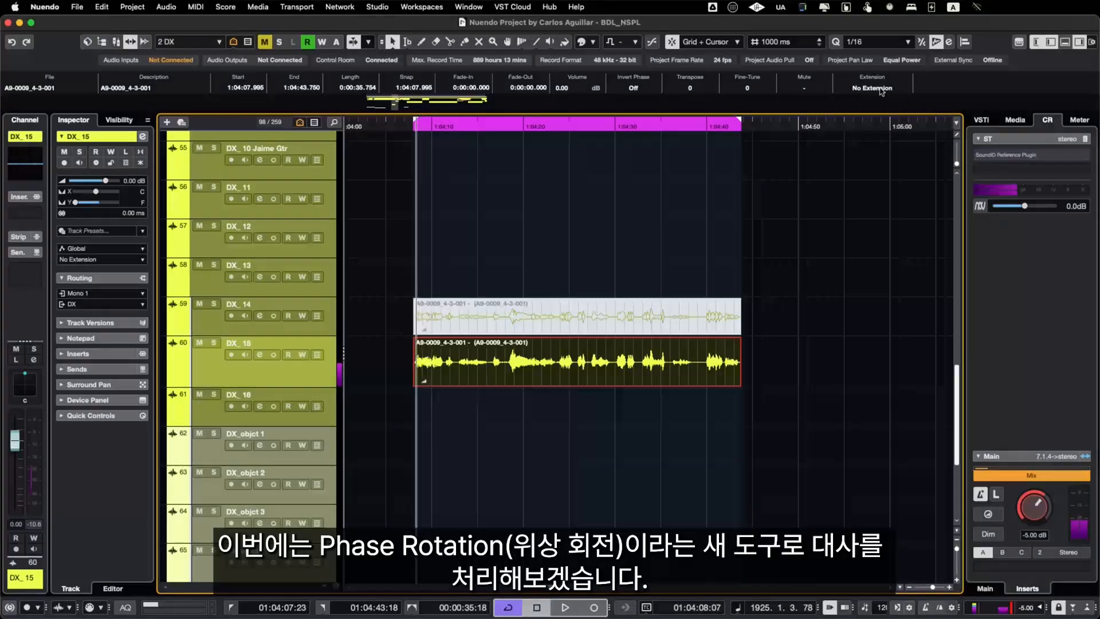
Step: Apply the SpectraLayers extension to the selected clip and bring up the Phase Rotation module
left_click(881, 87)
left_click(887, 144)
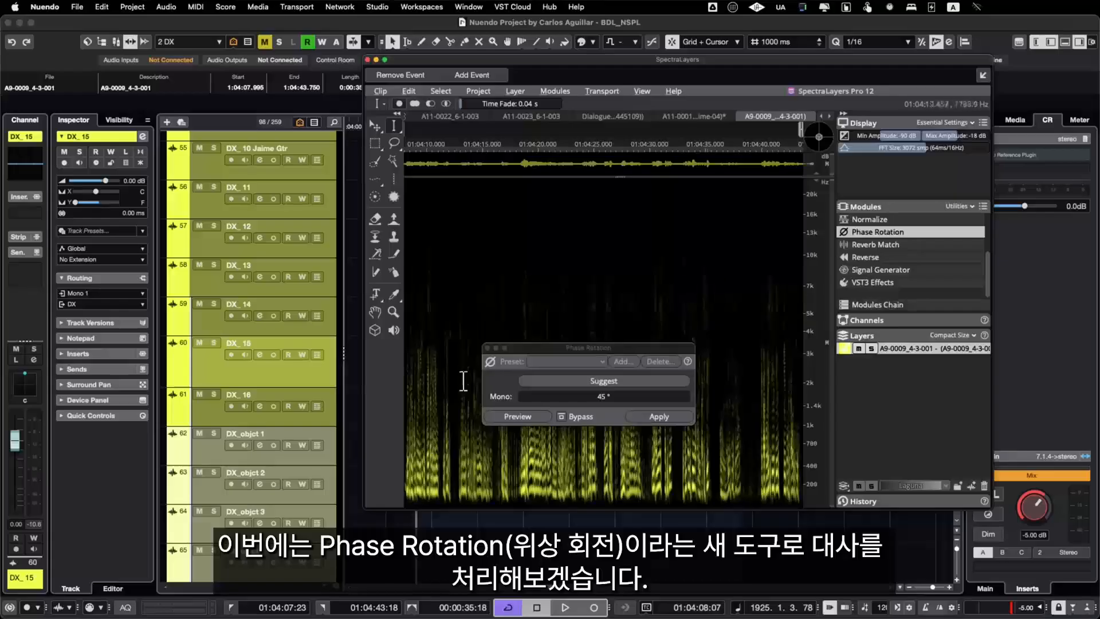
left_click(487, 348)
left_click(880, 243)
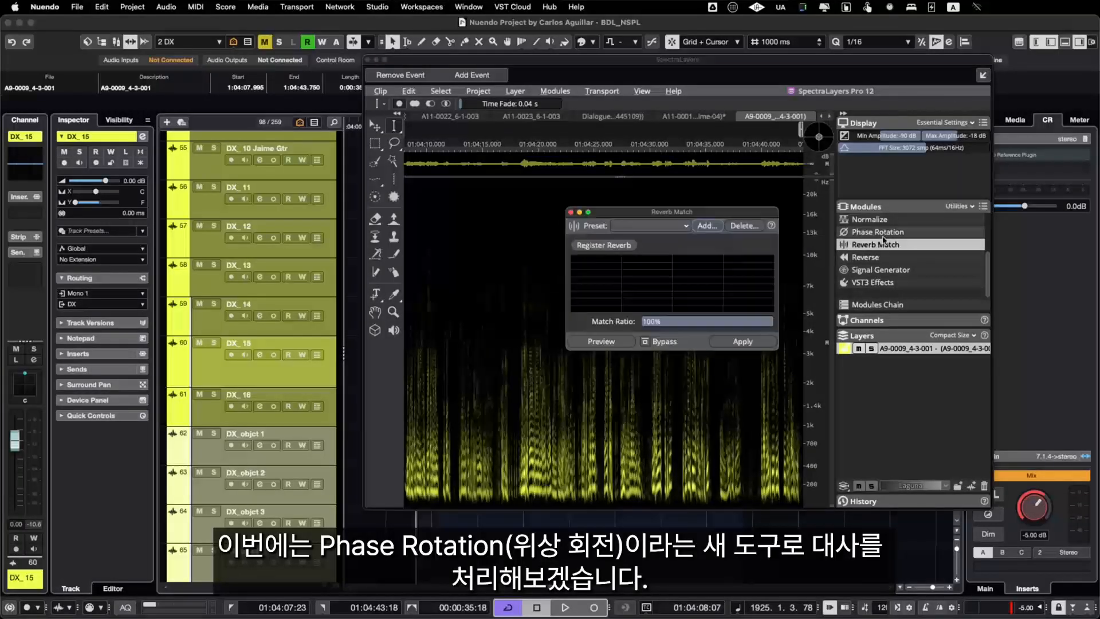
left_click(879, 234)
left_click(879, 245)
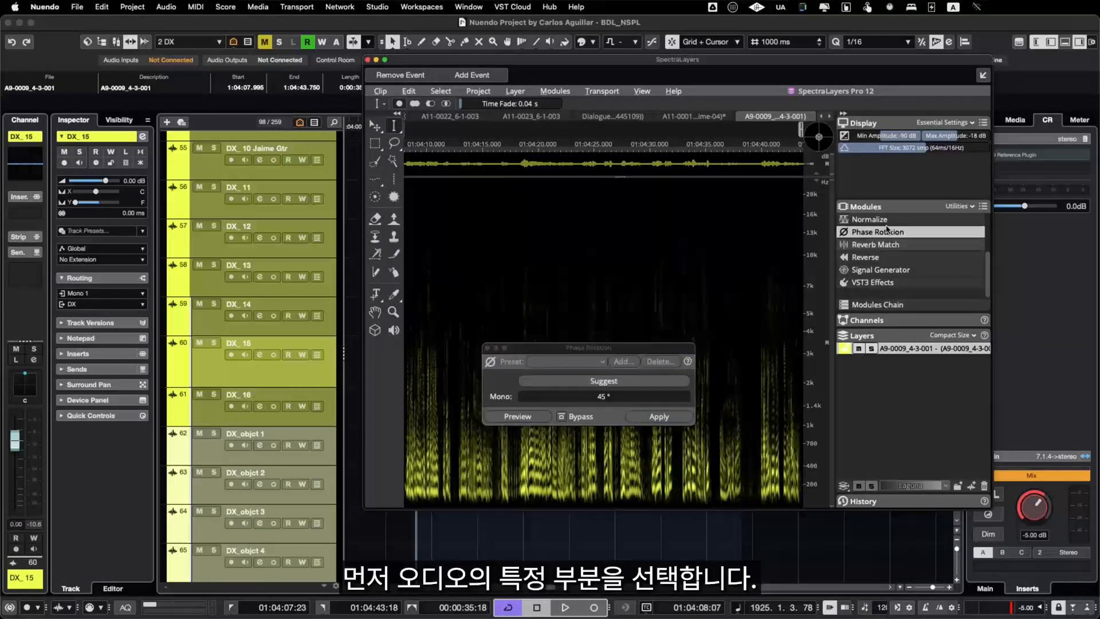
Step: Select the clip's entire audio, apply Phase Rotation with the suggested 45° Mono value and close SpectraLayers
left_click(611, 382)
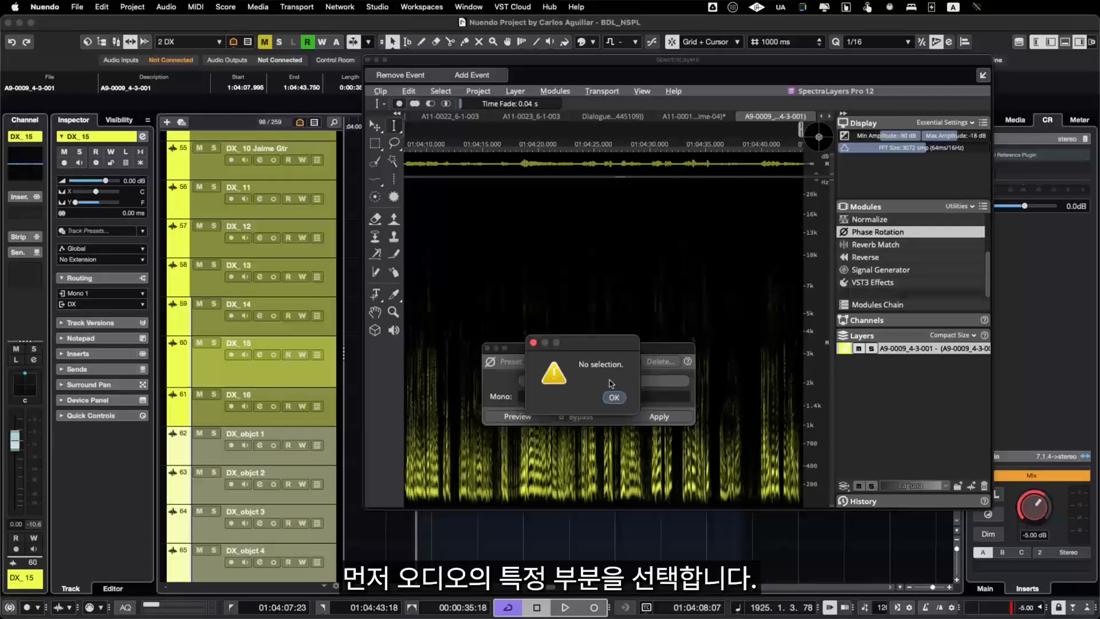
left_click(613, 398)
left_click(450, 417)
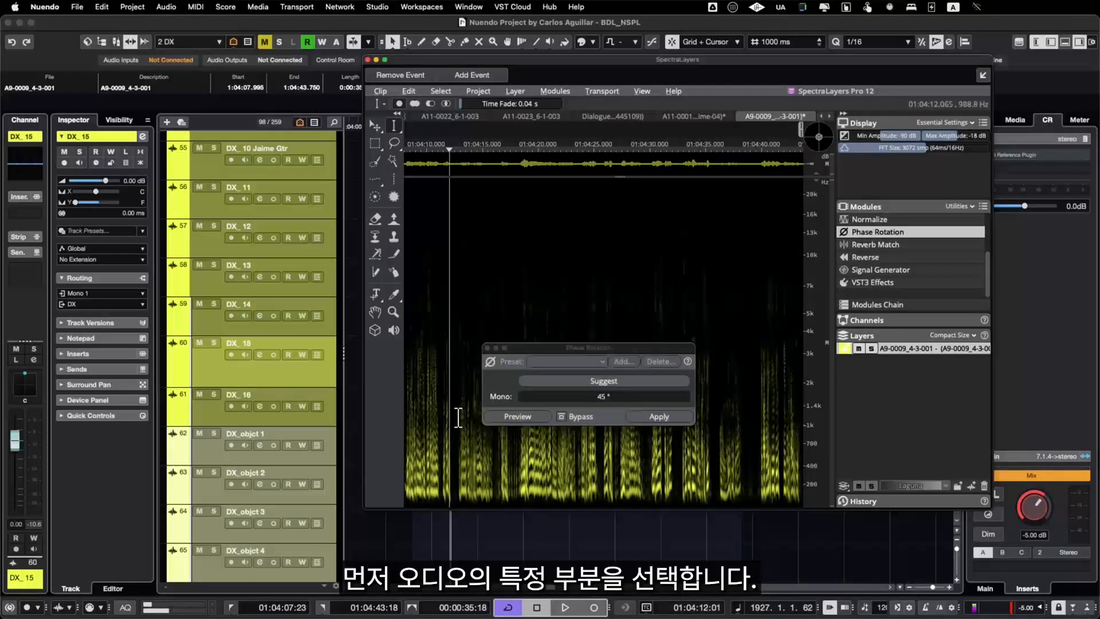
key("super+a")
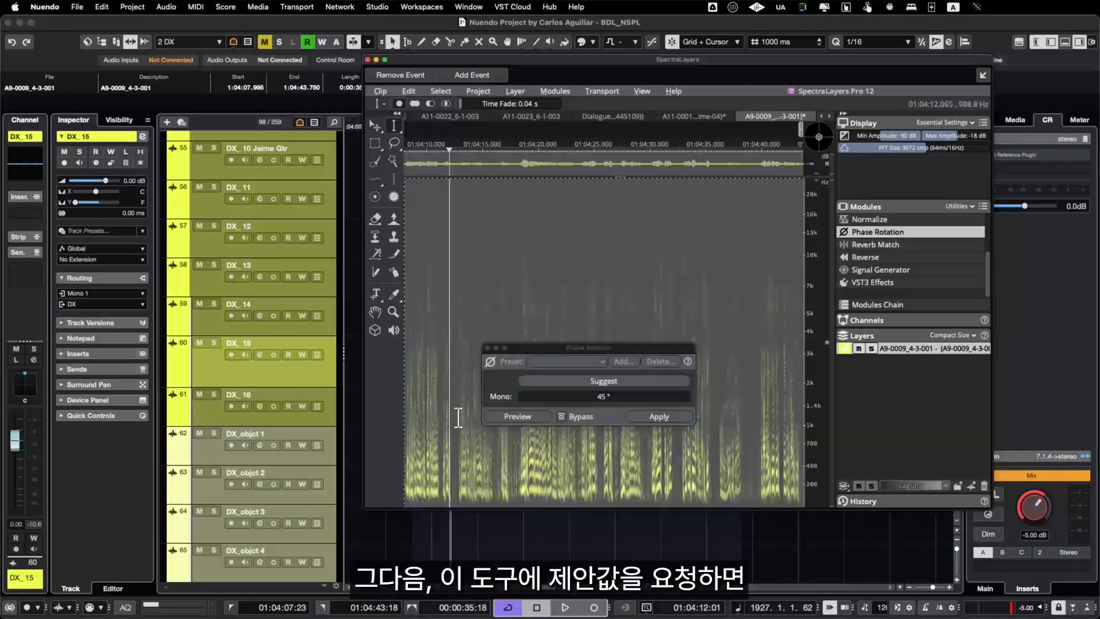
left_click(597, 383)
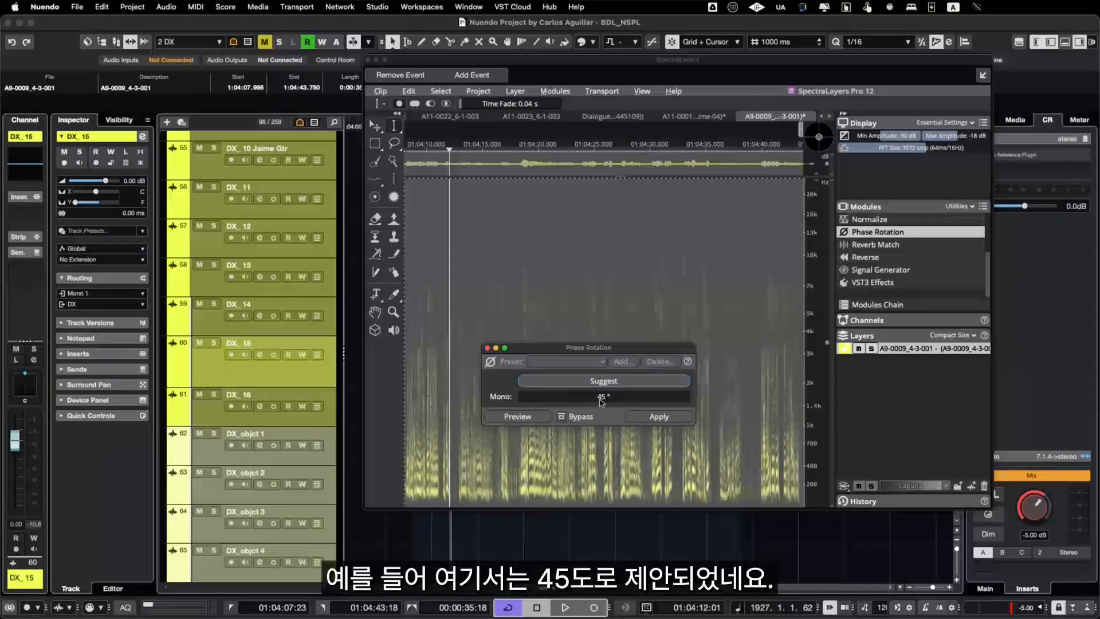
left_click(656, 417)
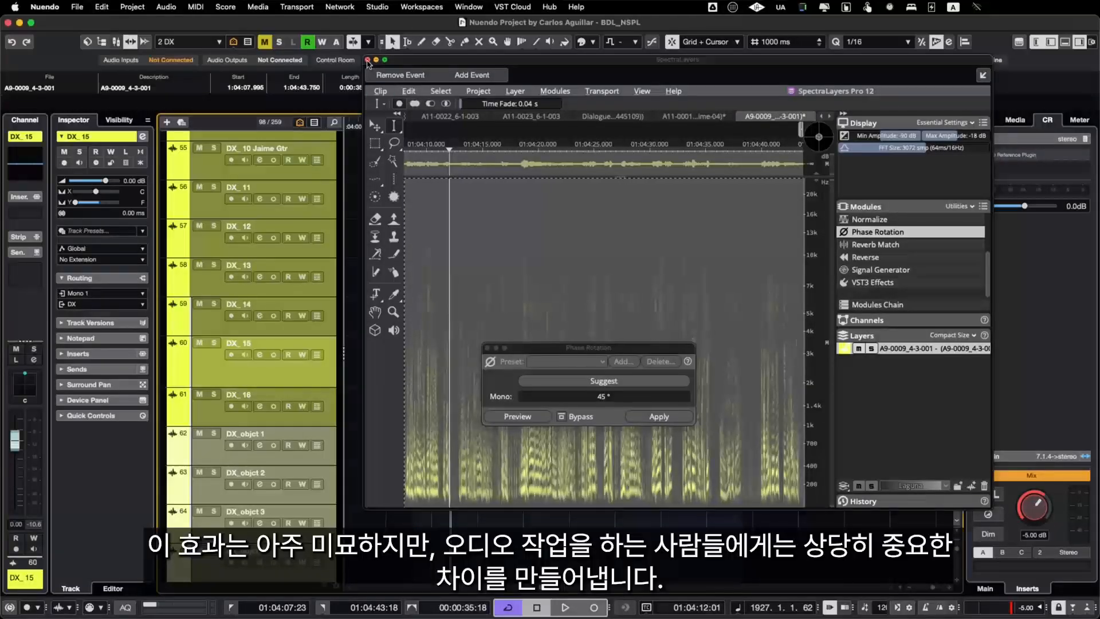
left_click(367, 61)
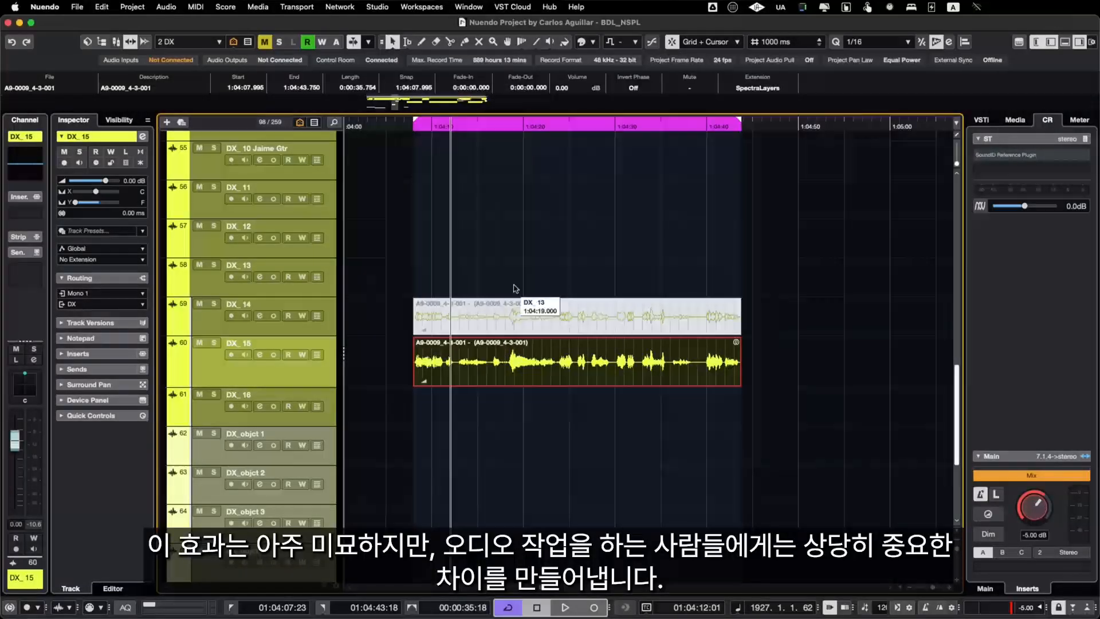
Step: Select the A9-0009_4-3-001 clips on DX_14 and DX_15 and play them, swapping their mutes to compare original and phase-rotated sound
left_click(516, 312, "shift")
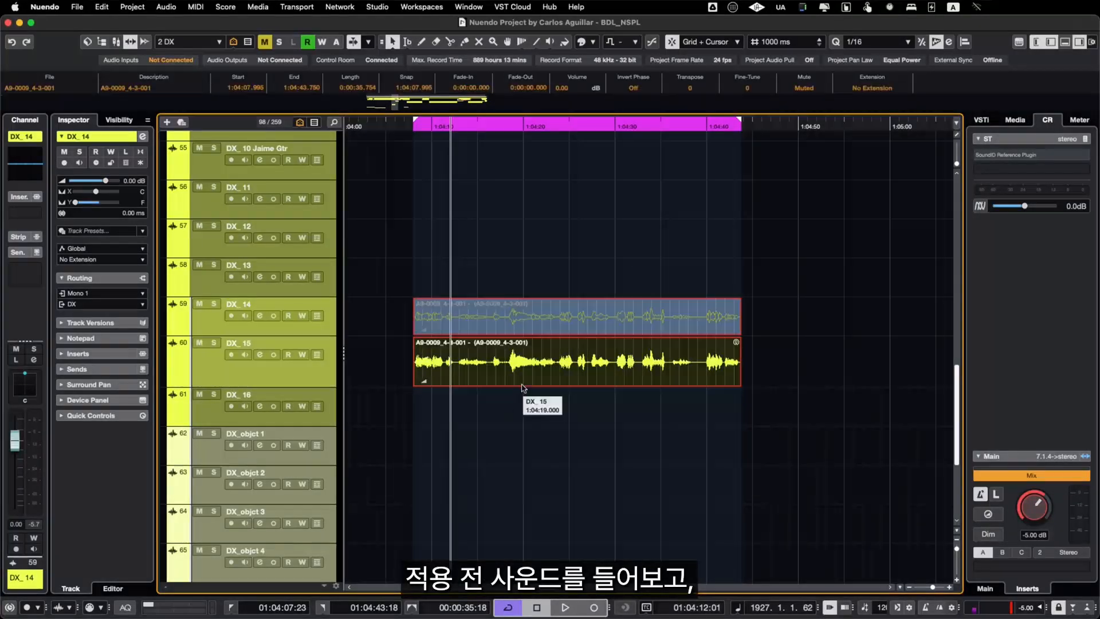
key("space")
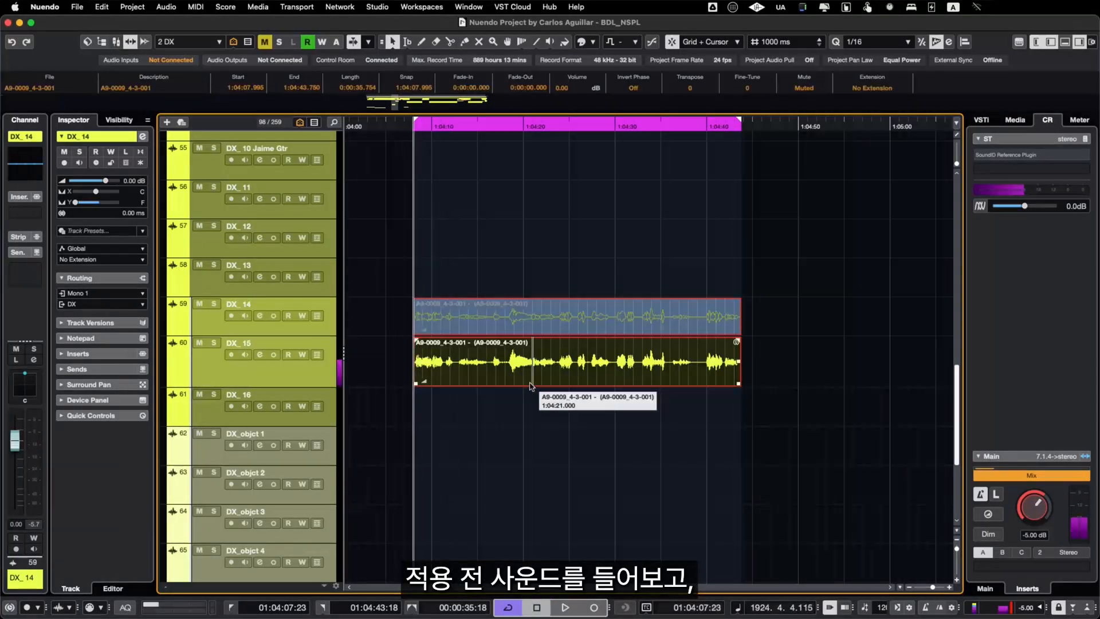
key("shift+m")
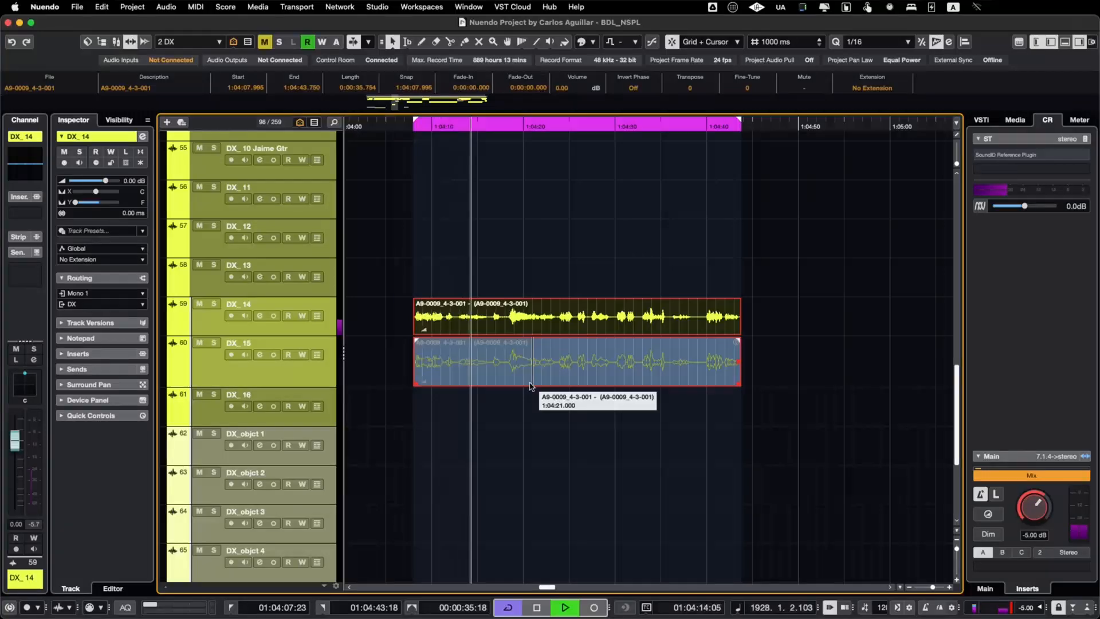
key("space")
key("alt+m")
key("space")
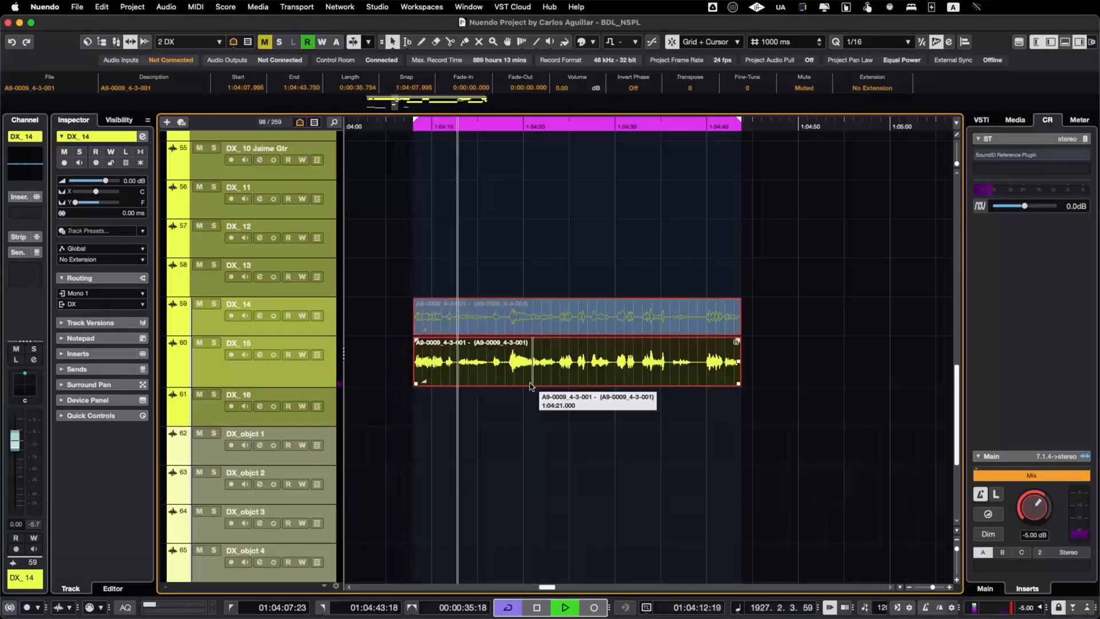
key("space")
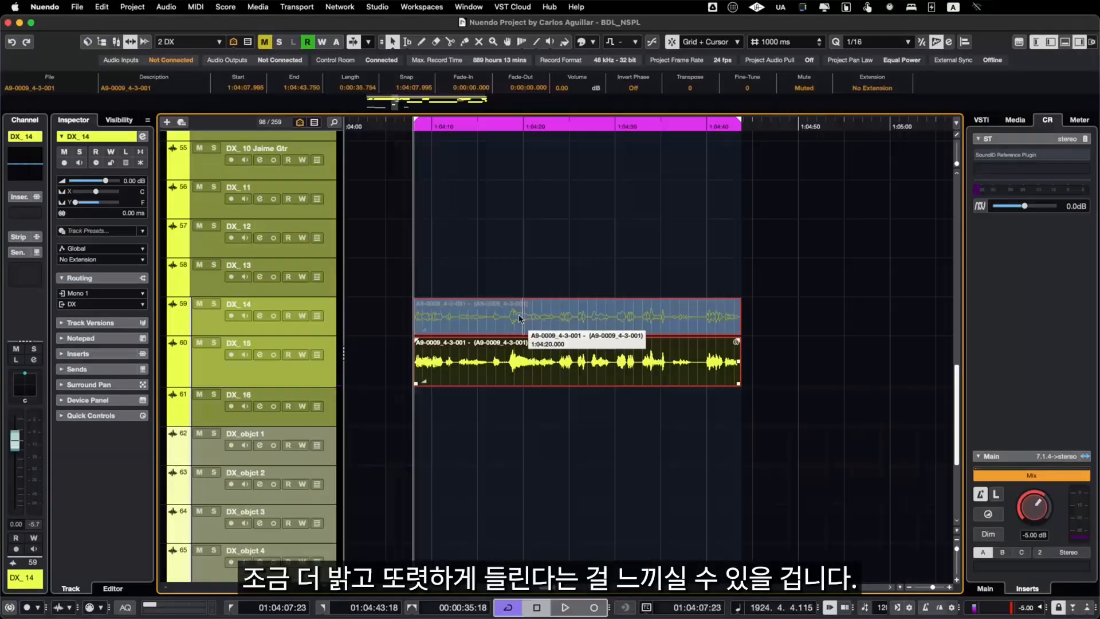
Step: Compare both A9-0009_4-3-001 versions again from near 01:04:17:23, swapping the clip mutes during playback and ending with the DX_15 clip audible
left_click(509, 129)
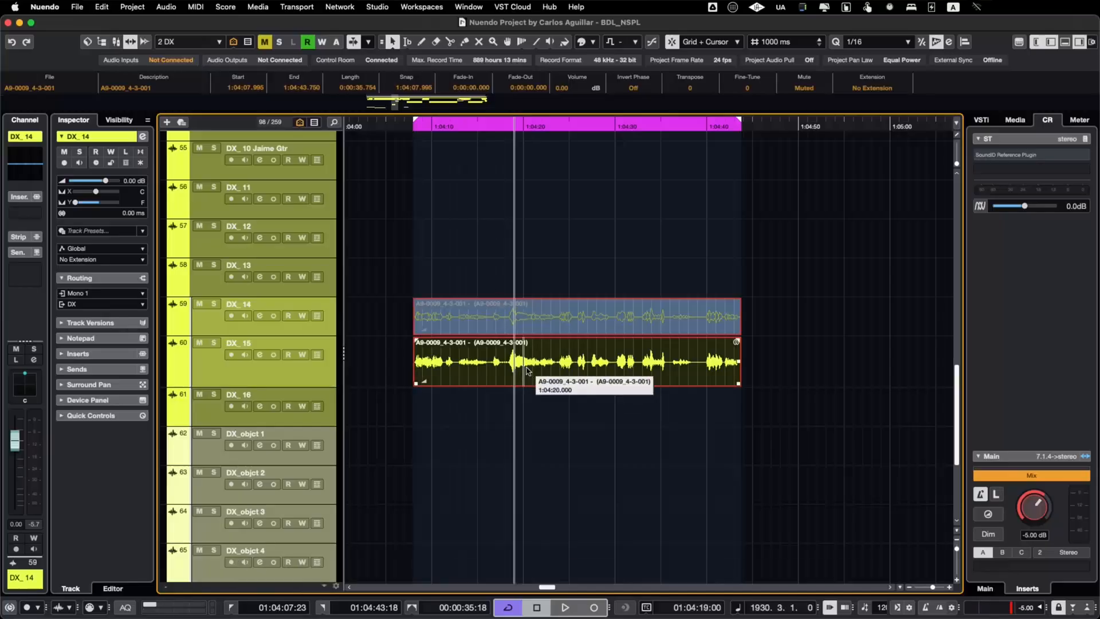
key("space")
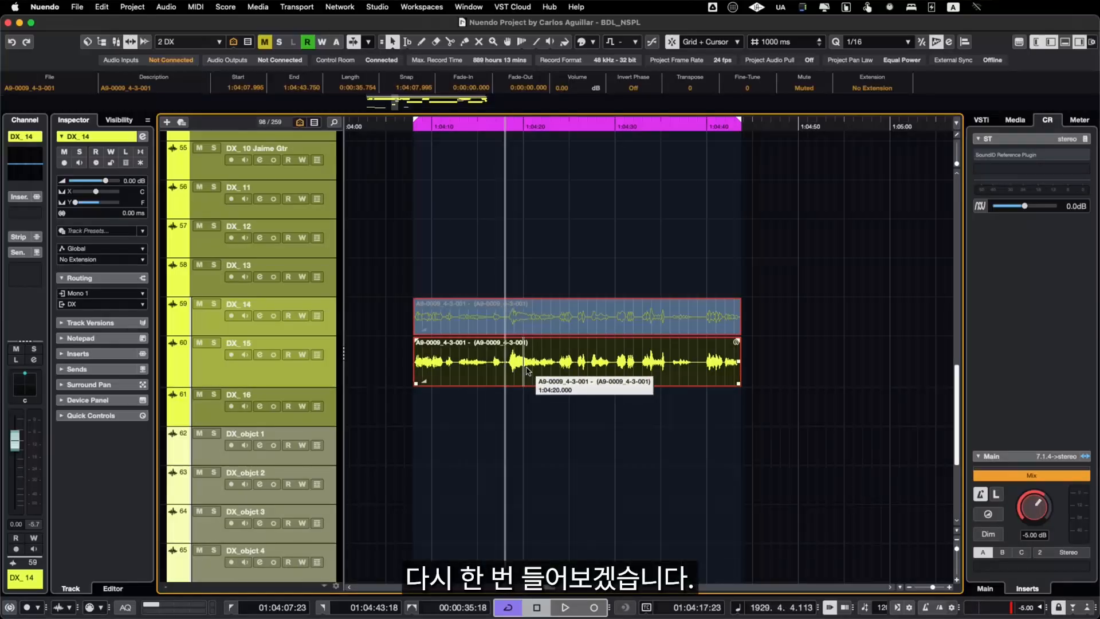
key("space")
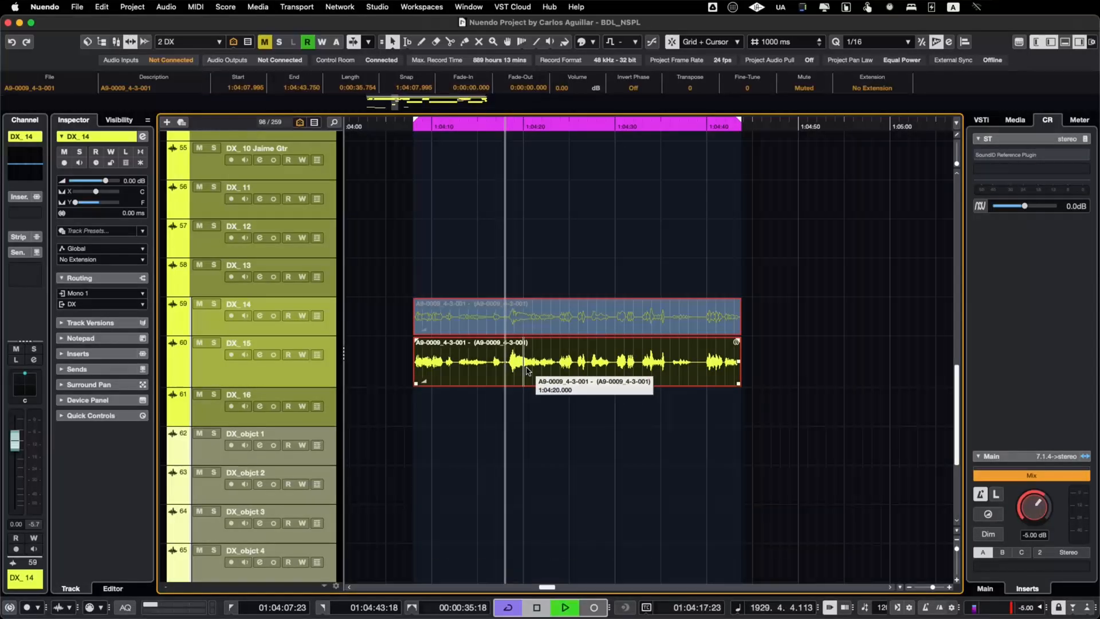
key("alt+m")
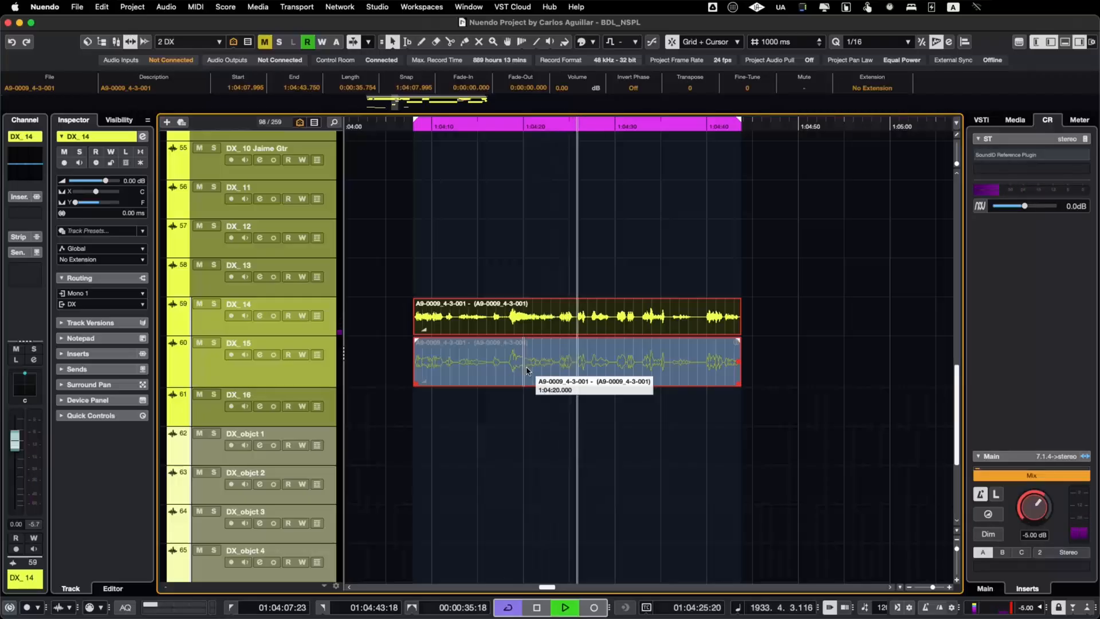
key("space")
key("space")
key("alt+m")
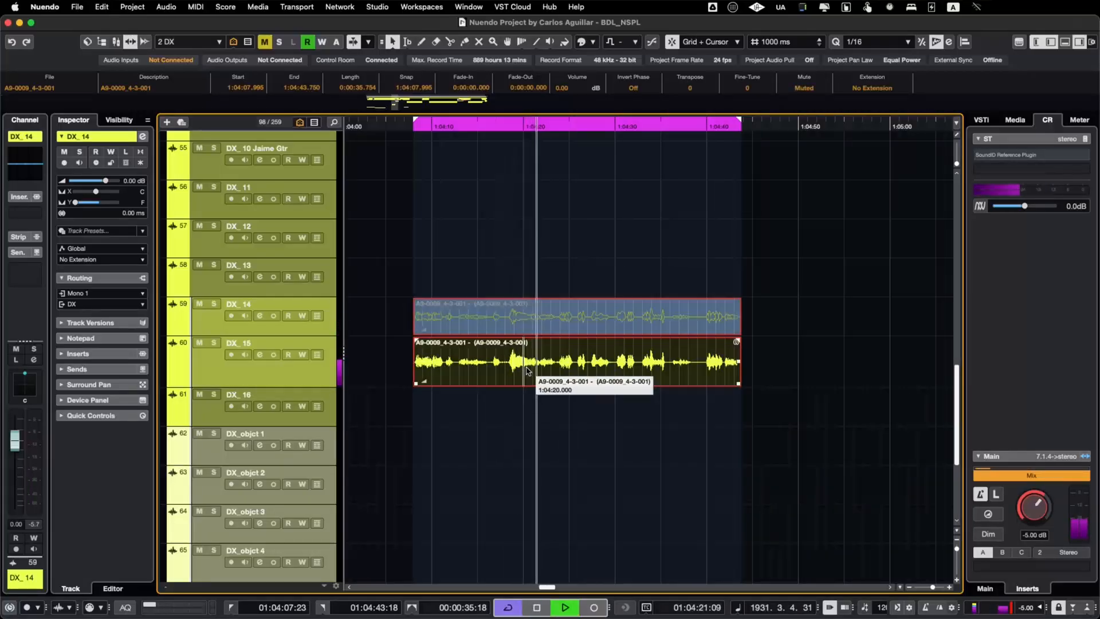
key("alt+m")
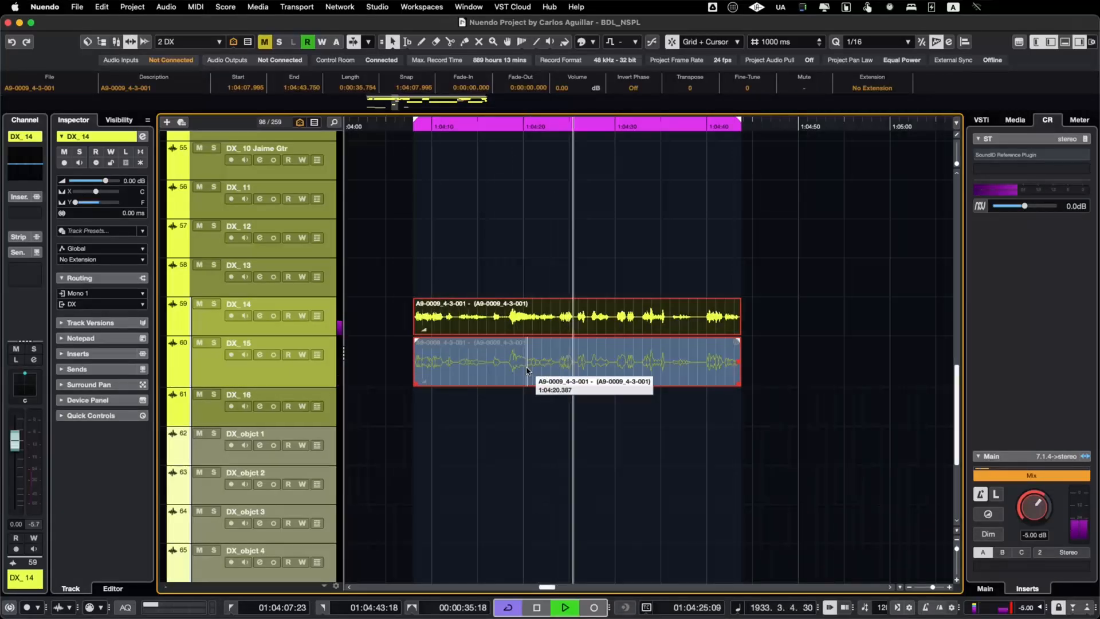
key("alt+m")
key("space")
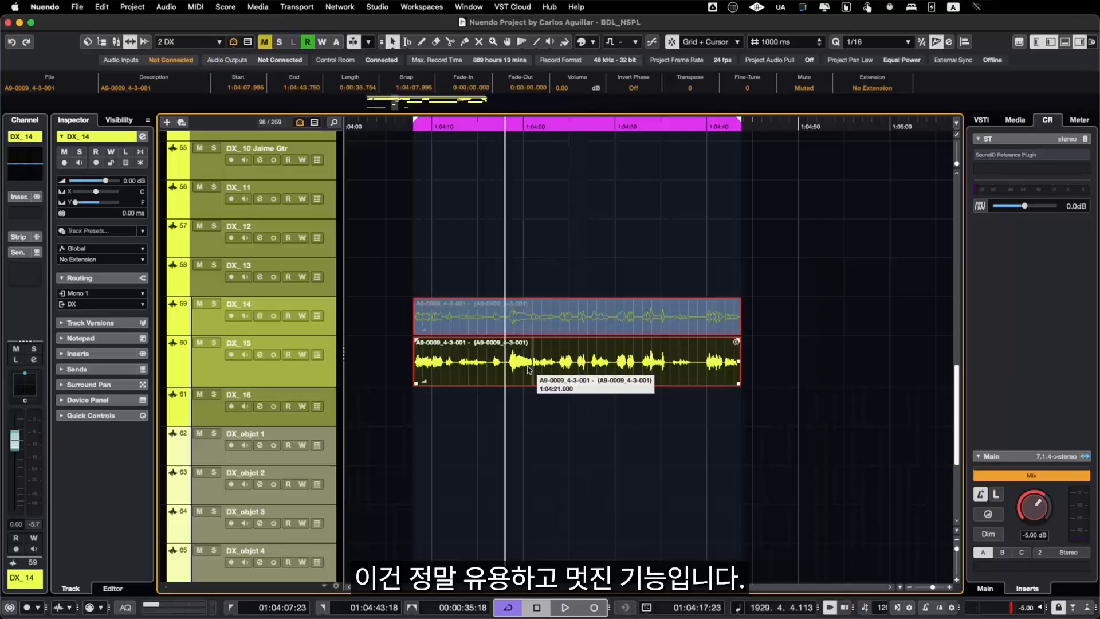
left_click(528, 369)
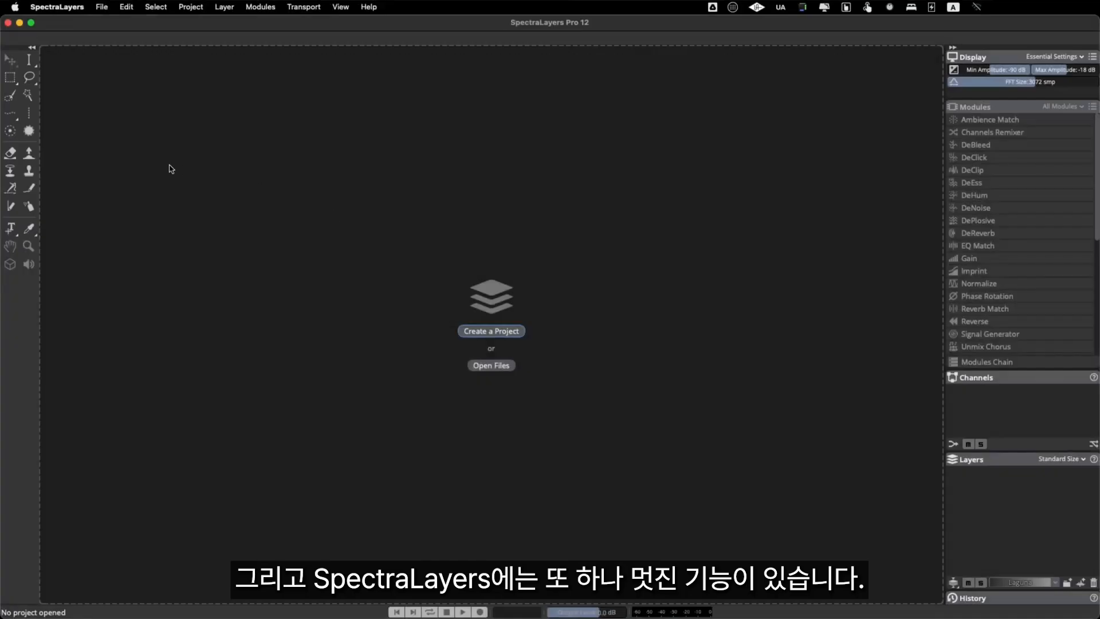
Step: Open Batch Process in SpectraLayers, switch to Finder and preview ZOOM0003_Tr1.WAV in the Dialogos folder at several positions
left_click(104, 10)
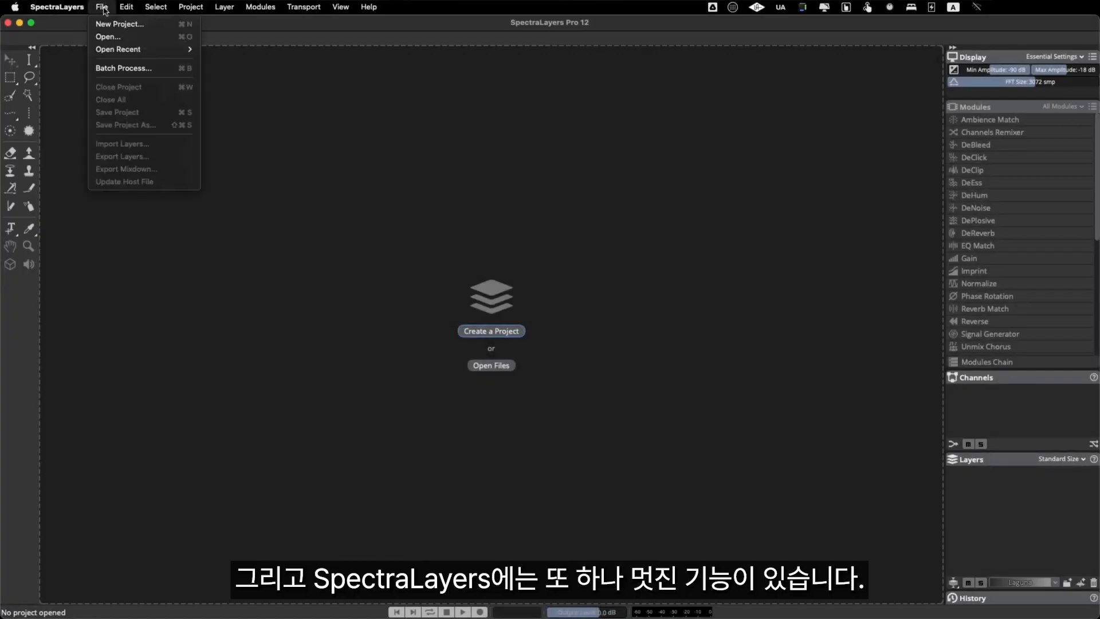
left_click(137, 70)
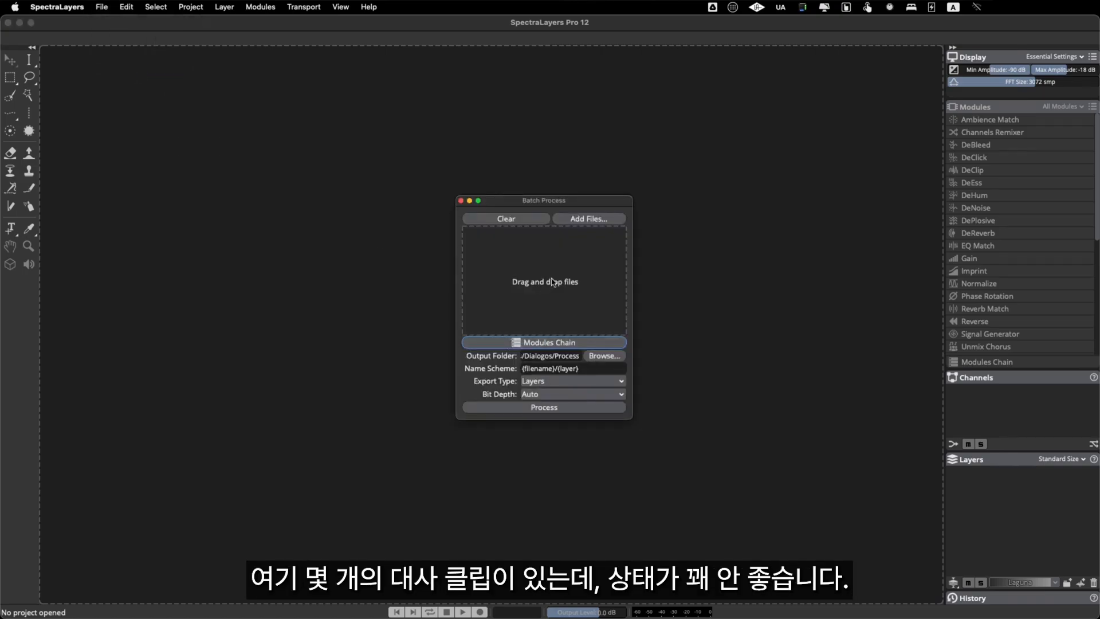
key("super+Tab")
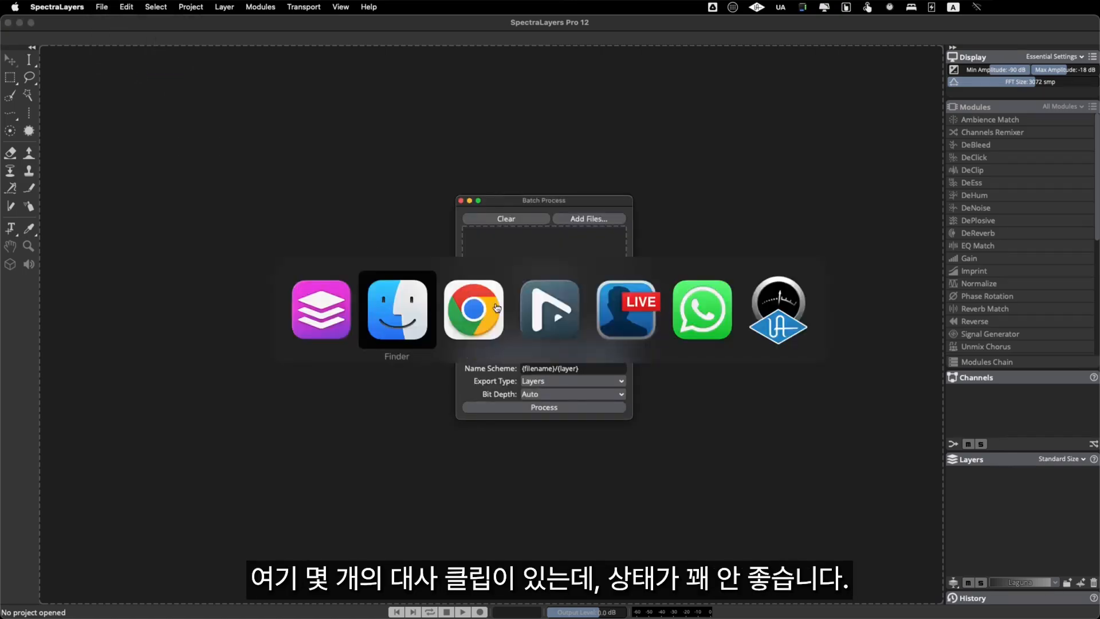
key("space")
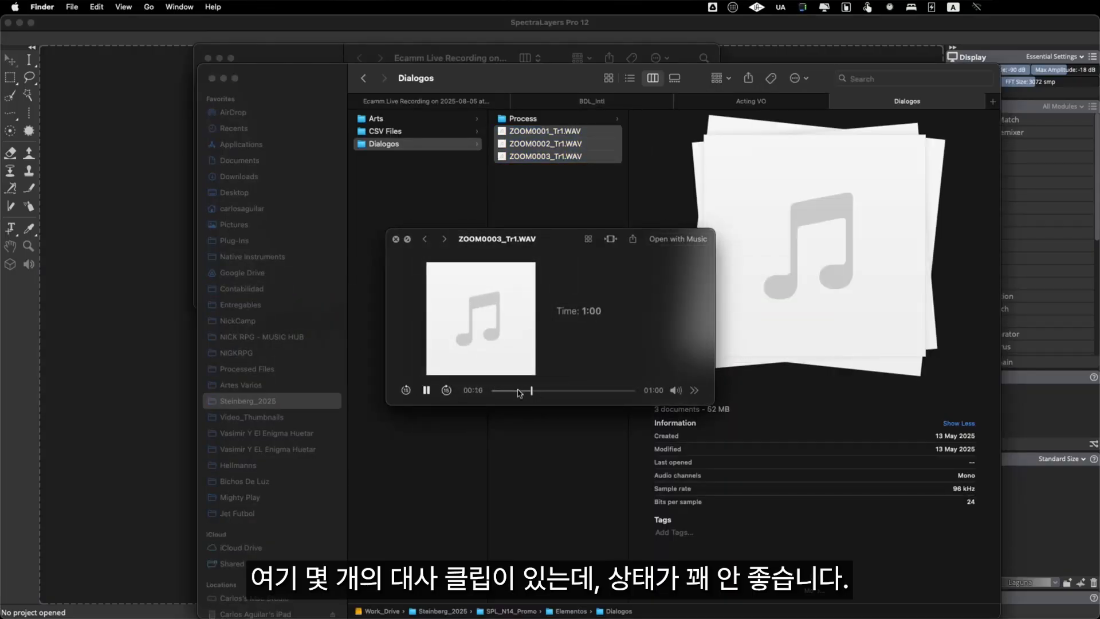
left_click(554, 392)
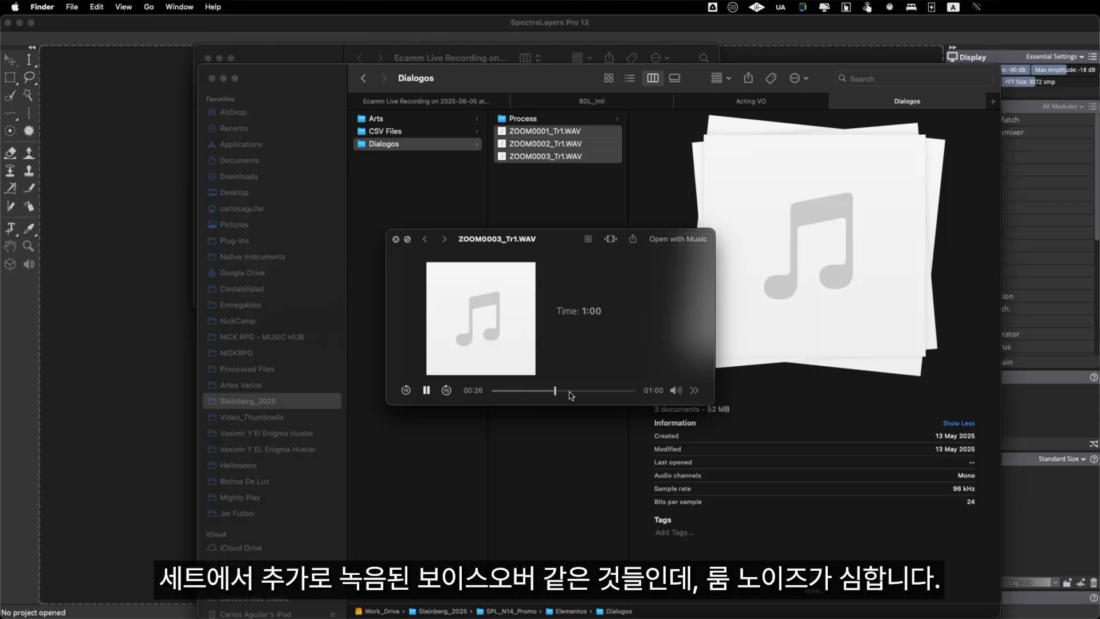
left_click(516, 390)
key("space")
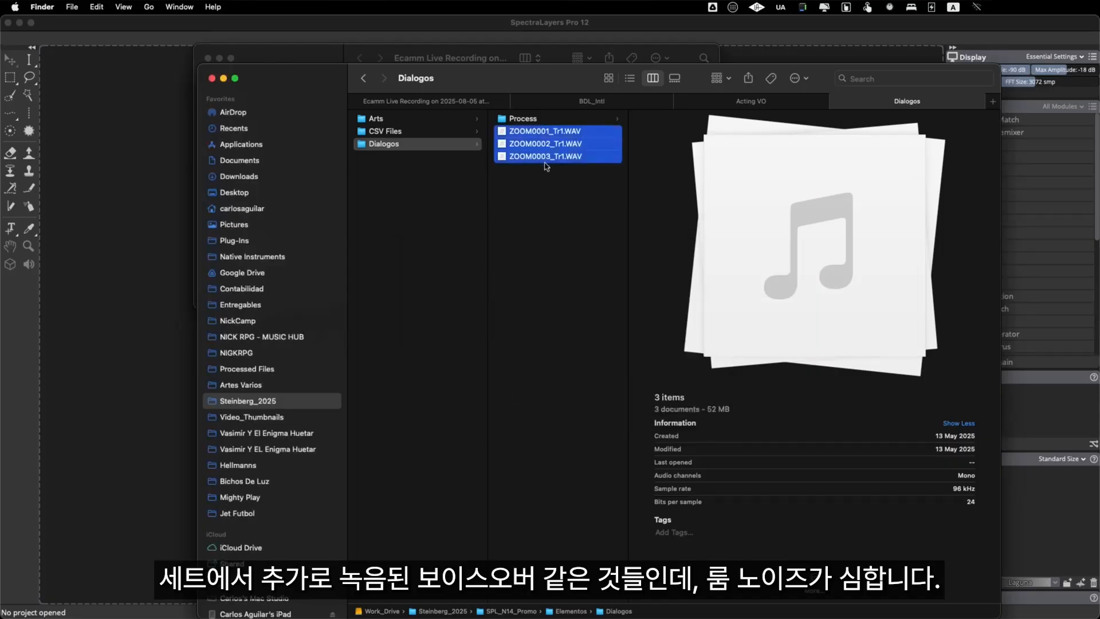
Step: Add the three ZOOM WAV files from Dialogos to the batch and put Unmix Noisy Speech in its modules chain
left_click_drag(545, 134, 499, 297)
key("super+Tab")
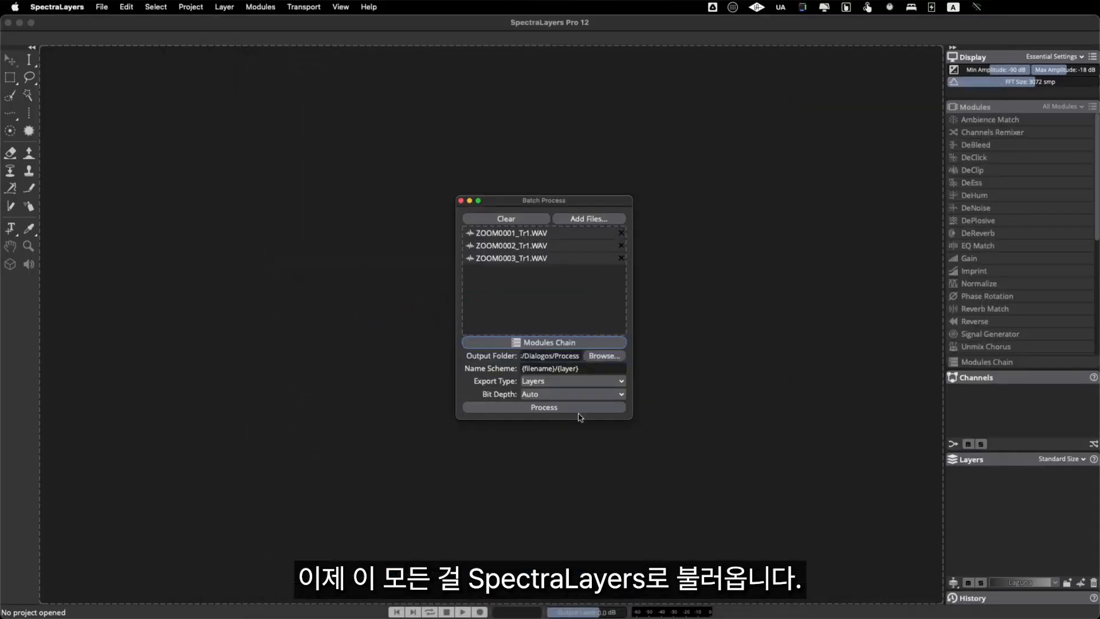
left_click(590, 342)
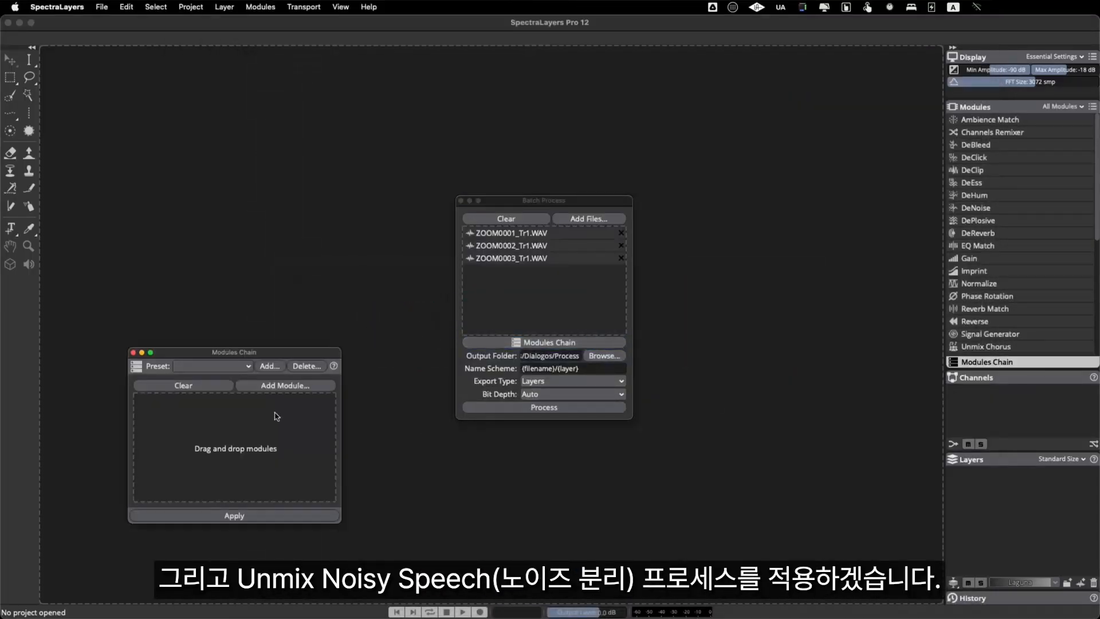
left_click(279, 386)
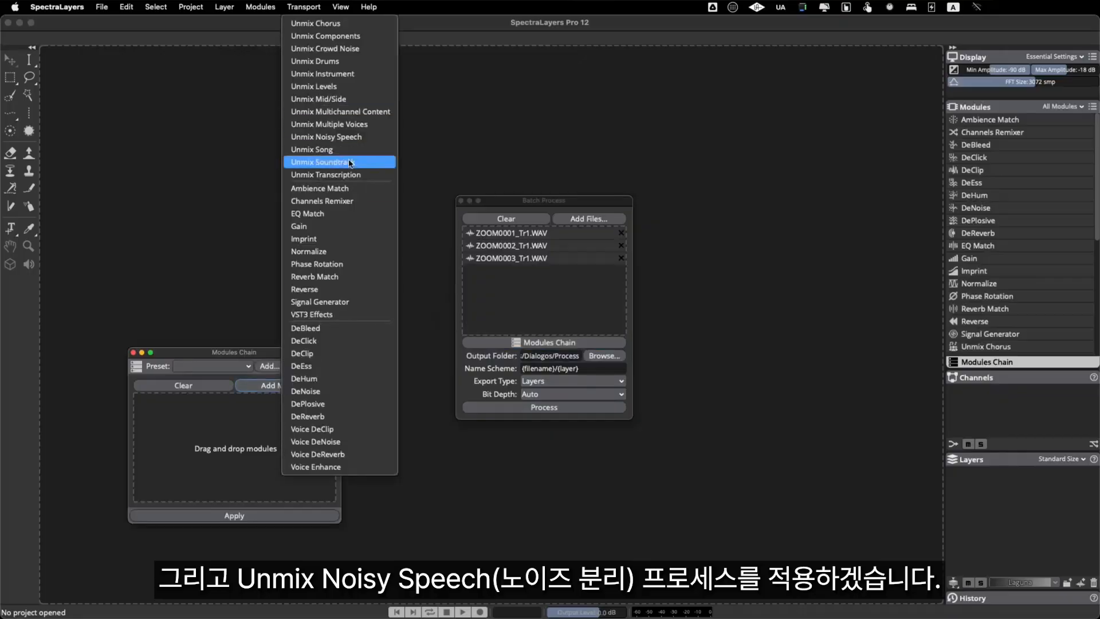
left_click(353, 135)
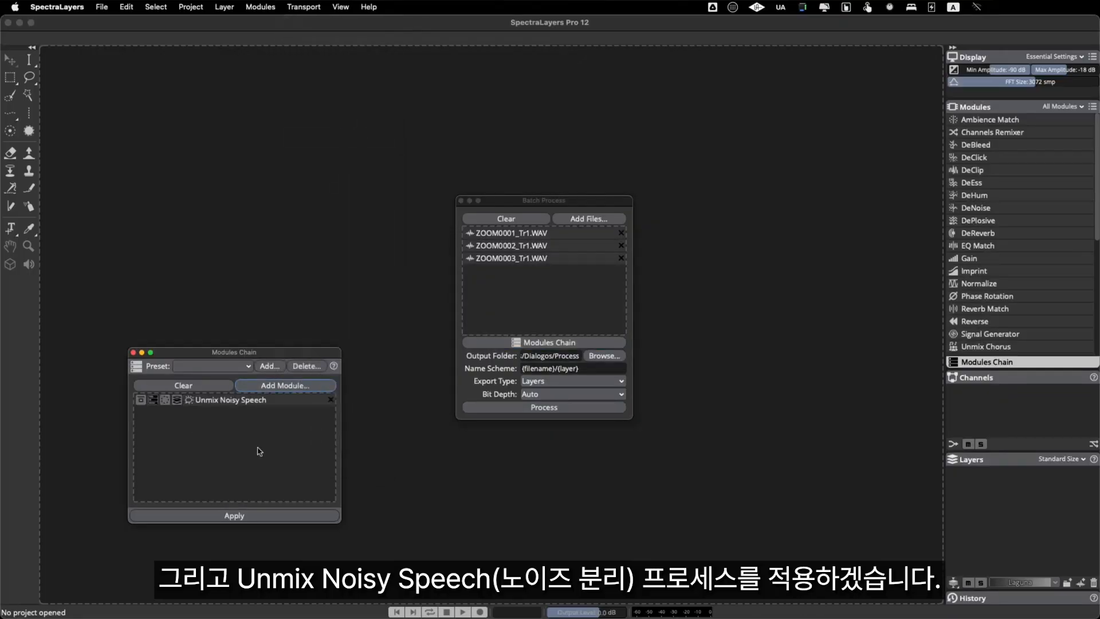
Step: Choose Layers as the batch export type and close the modules chain
left_click(571, 381)
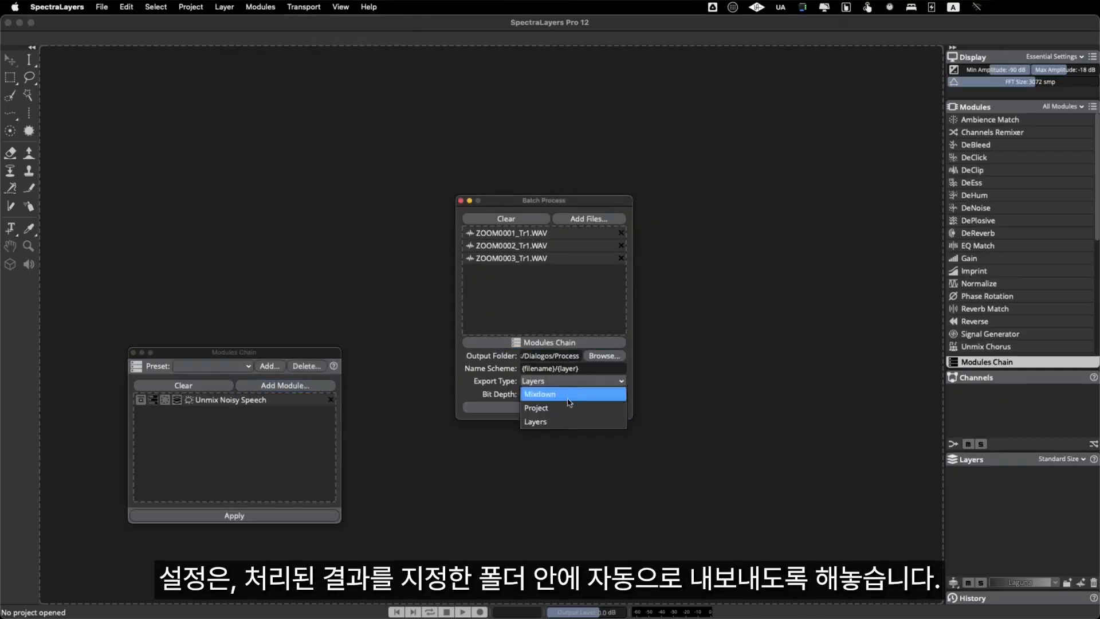
left_click(542, 425)
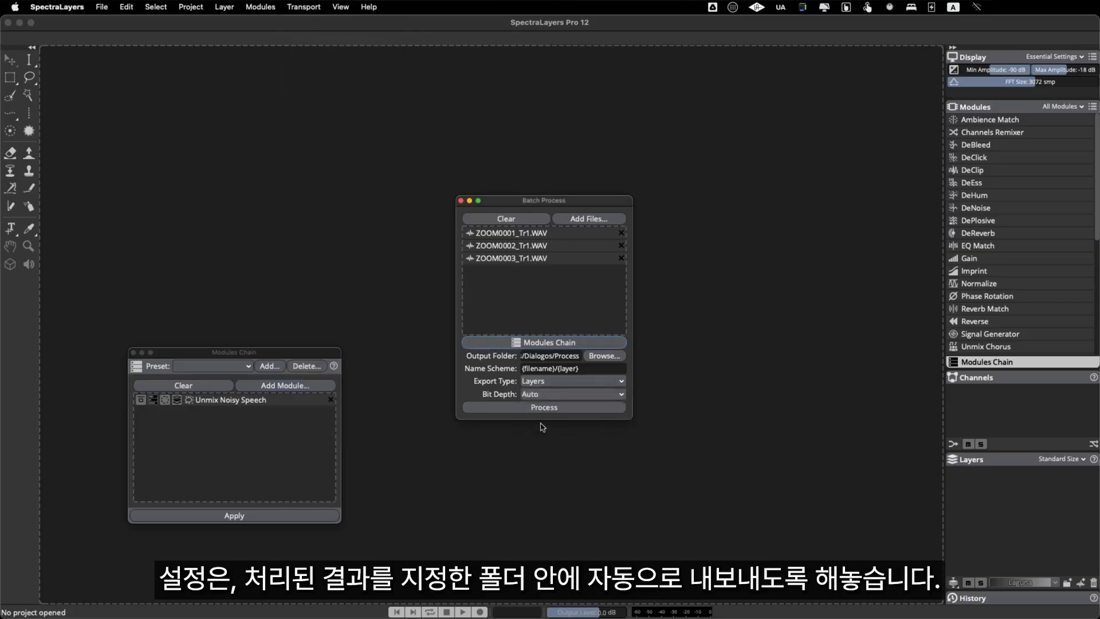
left_click(132, 352)
Step: Choose the Process folder inside Dialogos as the batch output folder and run the batch process
left_click(601, 357)
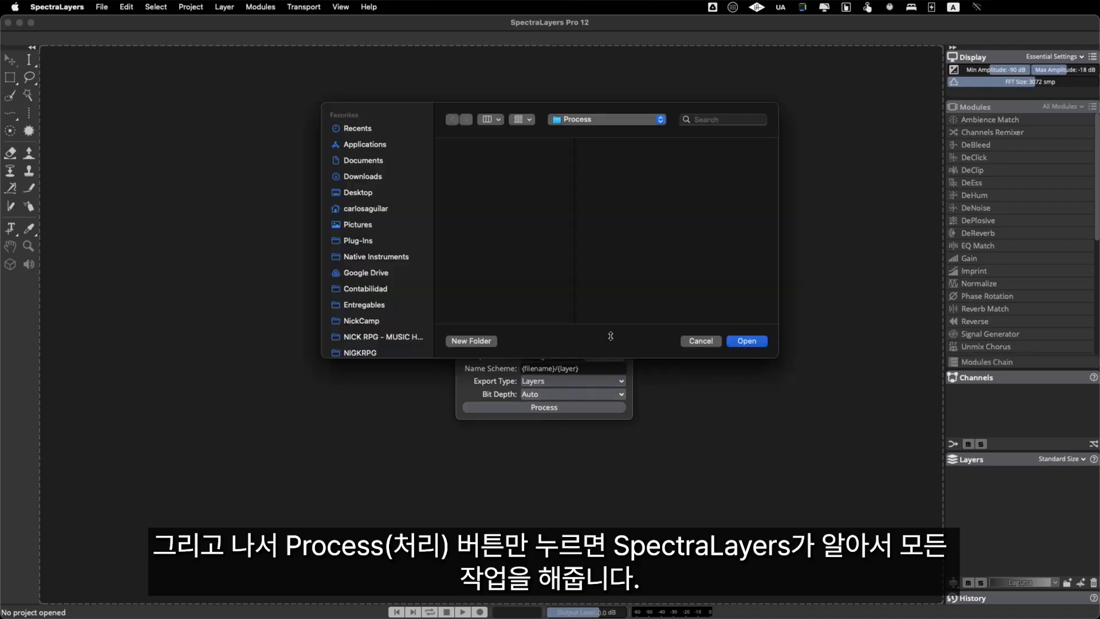
left_click(605, 126)
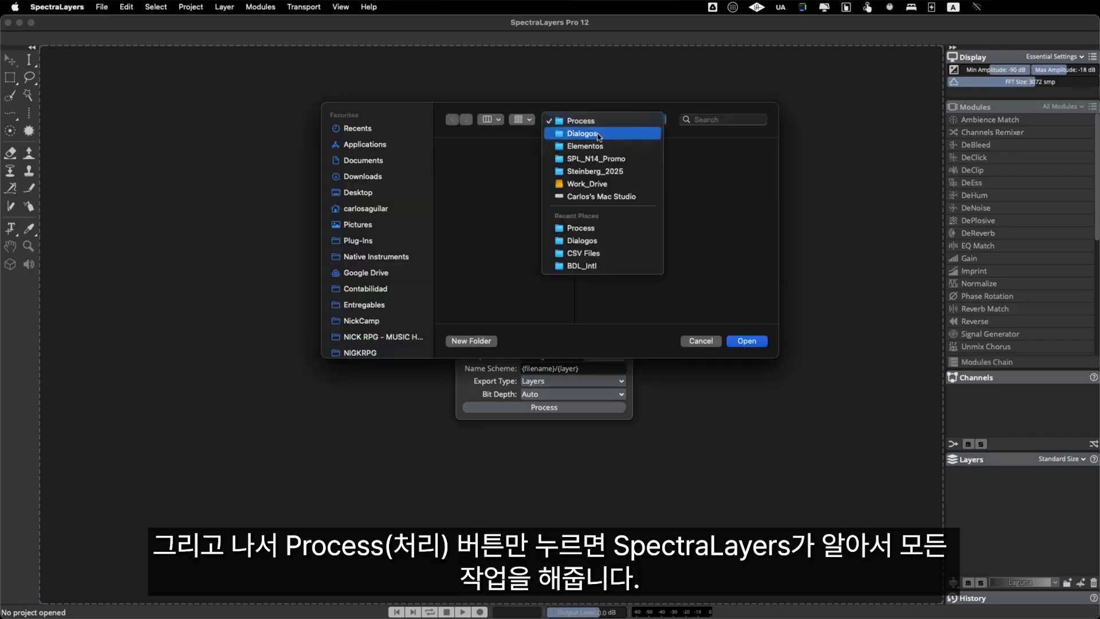
left_click(579, 130)
left_click(667, 163)
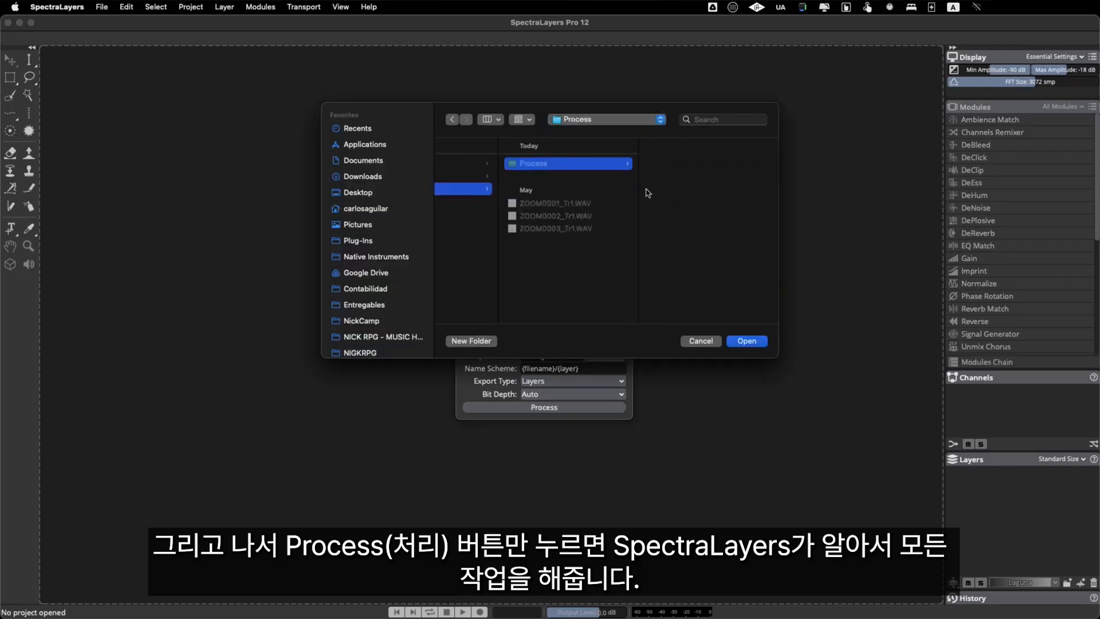
left_click(747, 341)
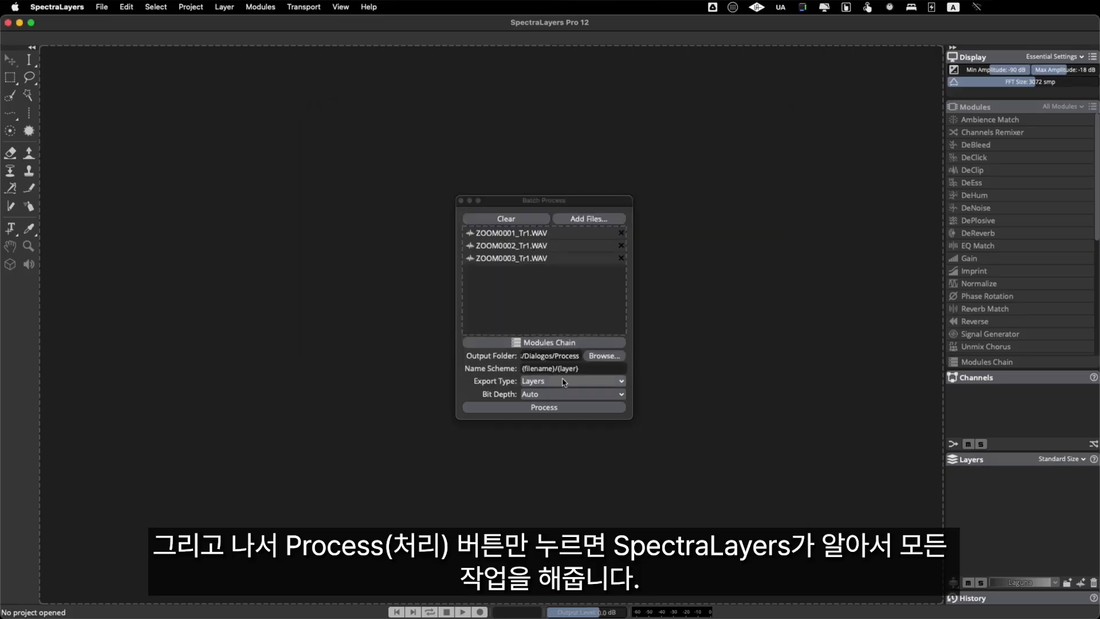
left_click(554, 408)
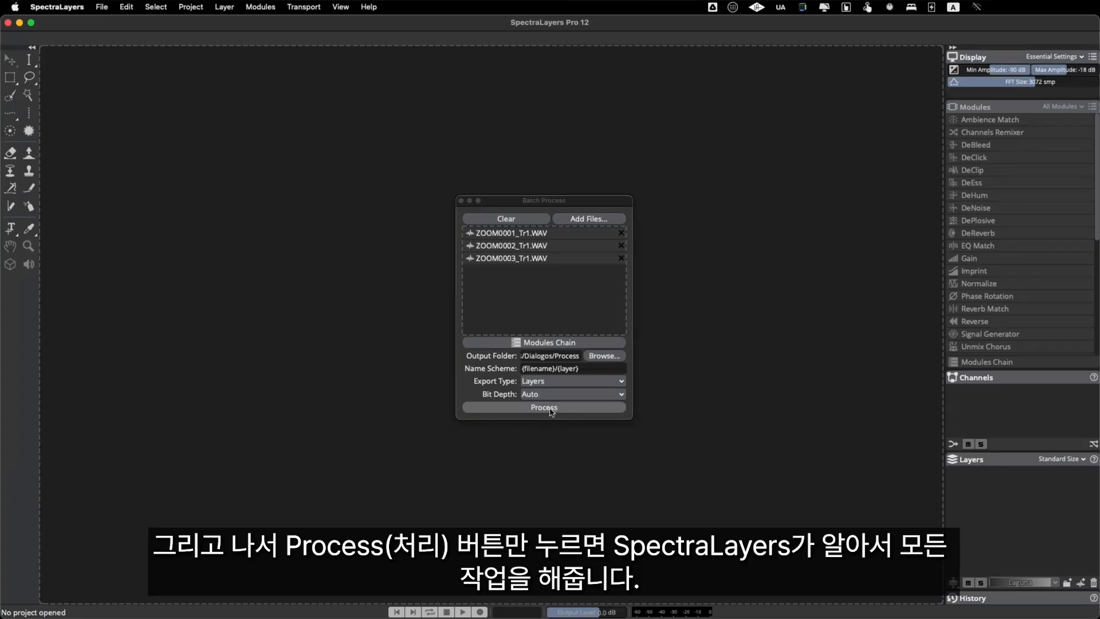
left_click(550, 411)
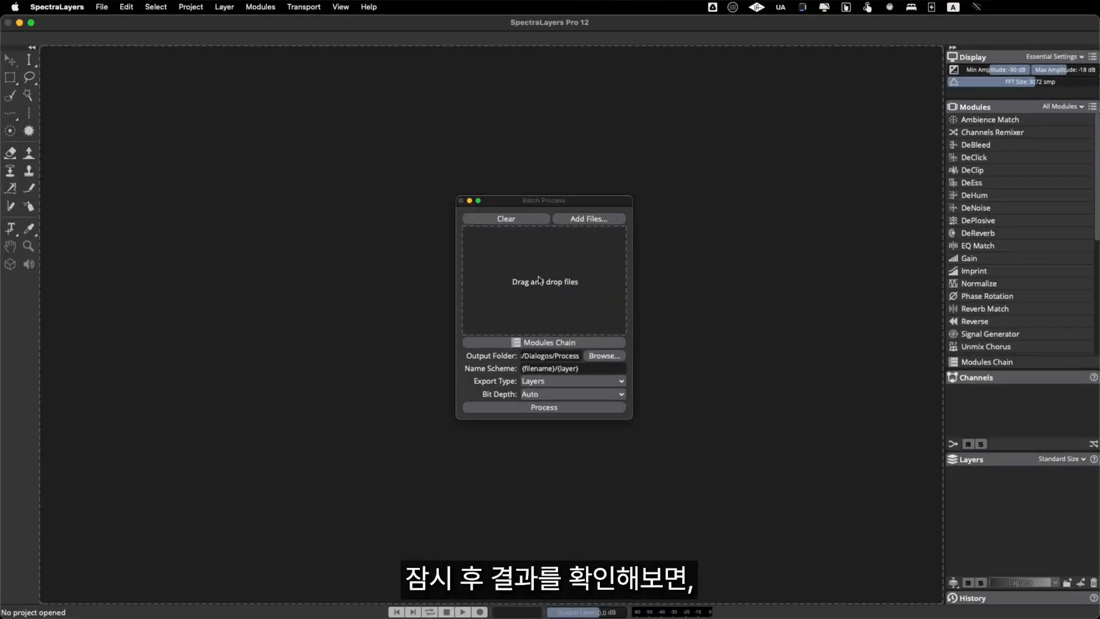
Step: Switch to Finder and preview the original ZOOM0001_Tr1.WAV recording in the Dialogos folder
key("super+Tab")
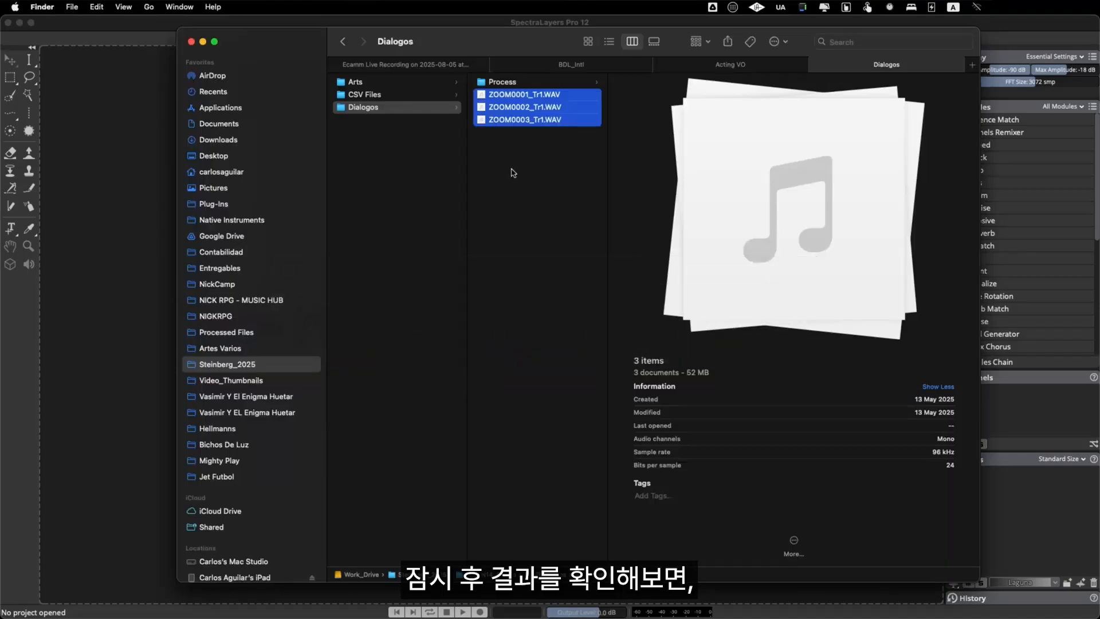
left_click(513, 173)
left_click(533, 93)
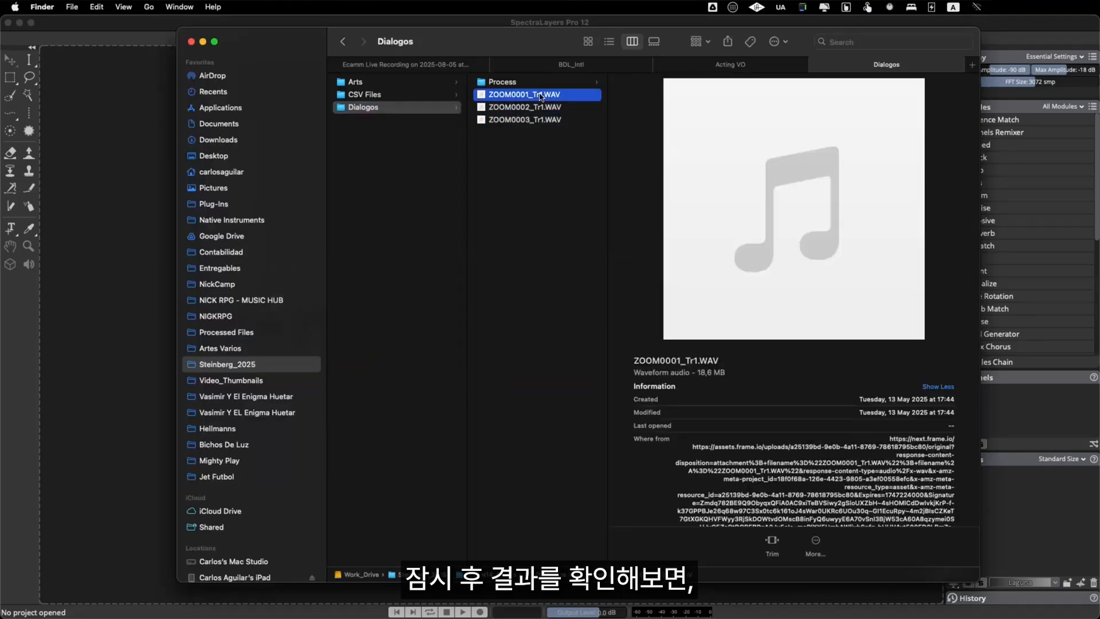
key("space")
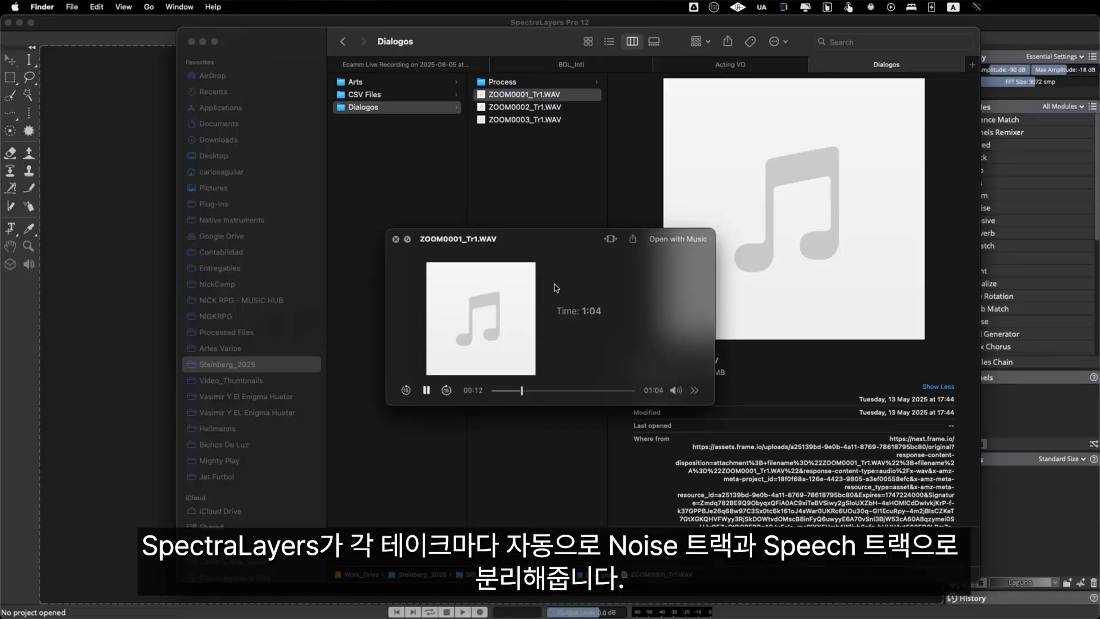
key("space")
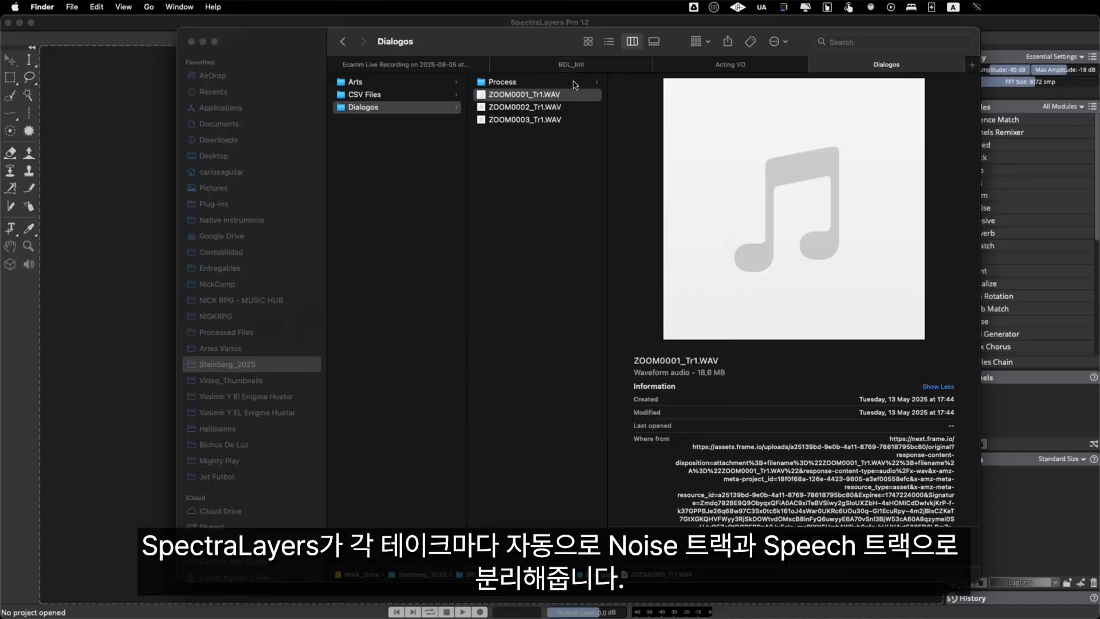
Step: Open the ZOOM0001_Tr1 folder inside Process and preview its Noise.wav and Speech.wav files
left_click(573, 83)
left_click(674, 85)
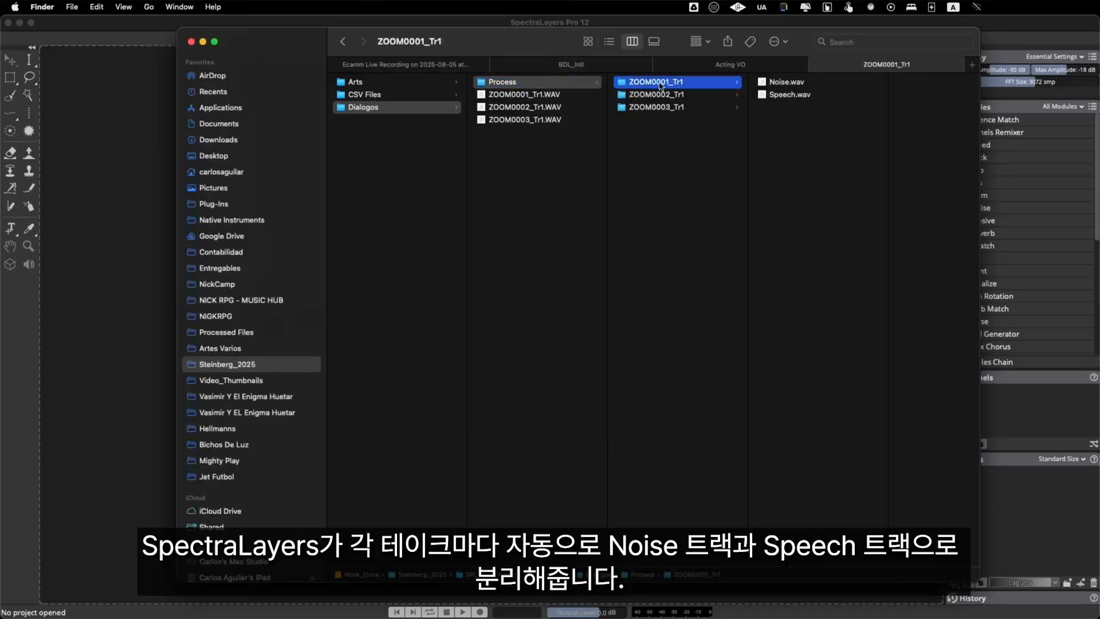
left_click(791, 84)
key("space")
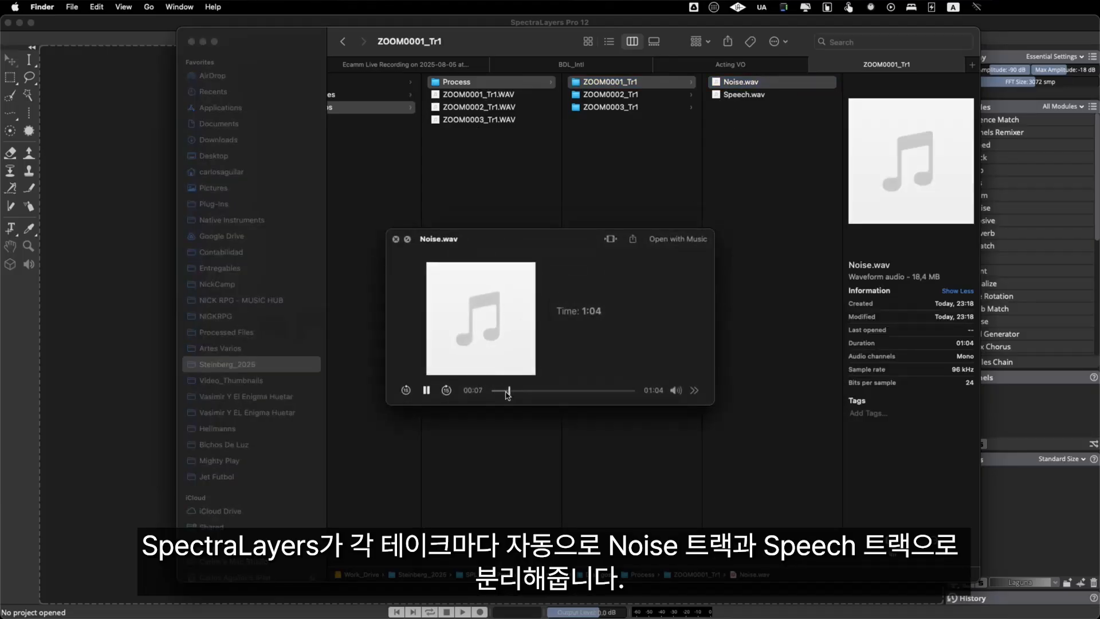
key("Down")
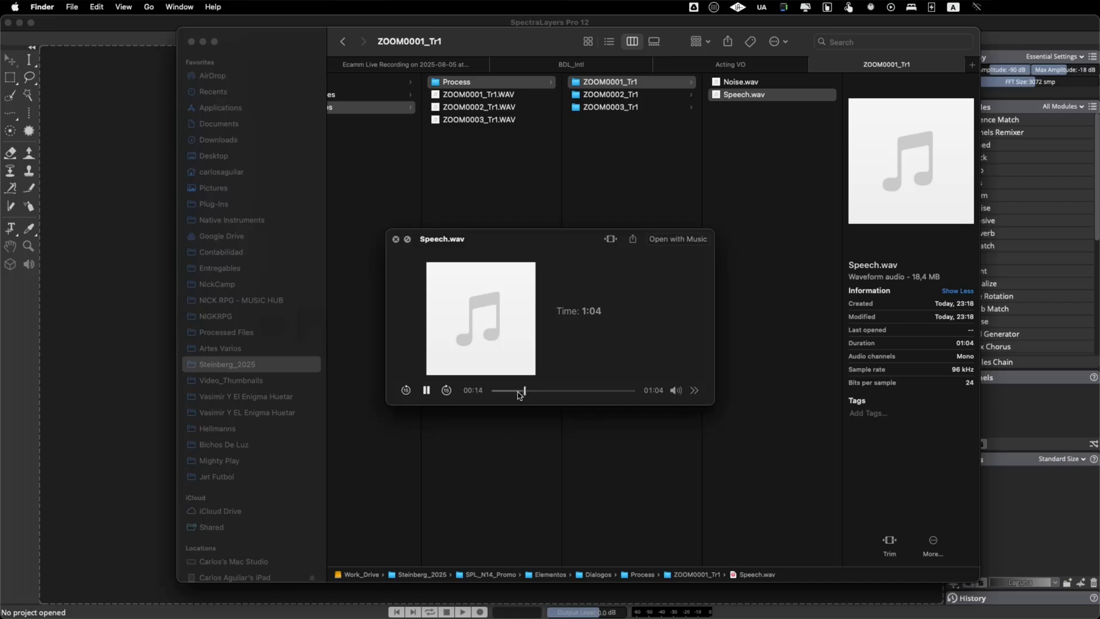
key("space")
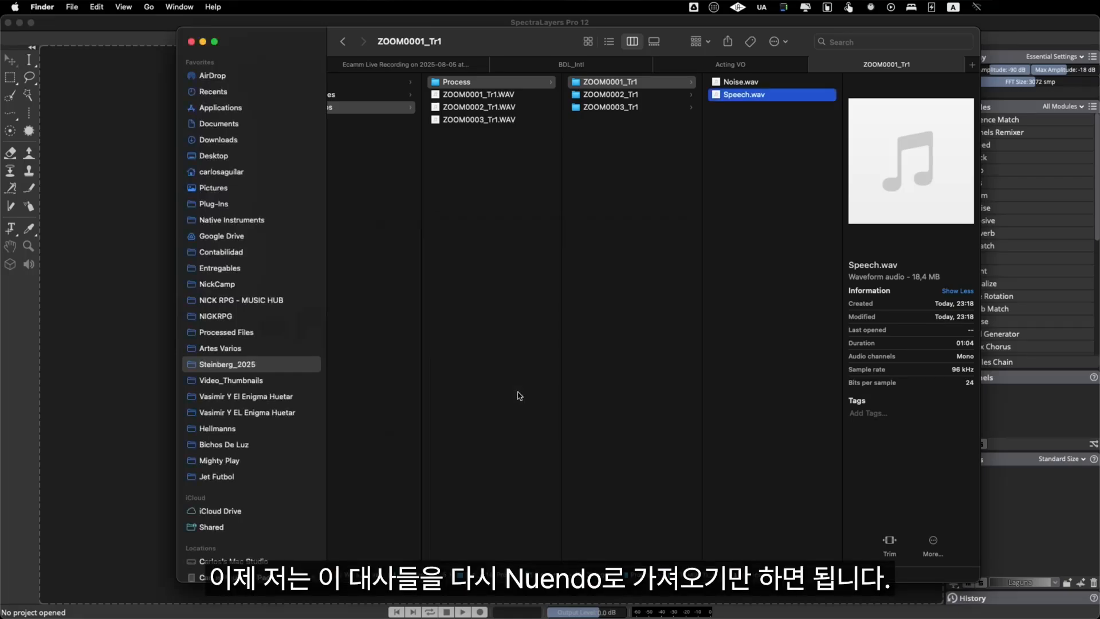